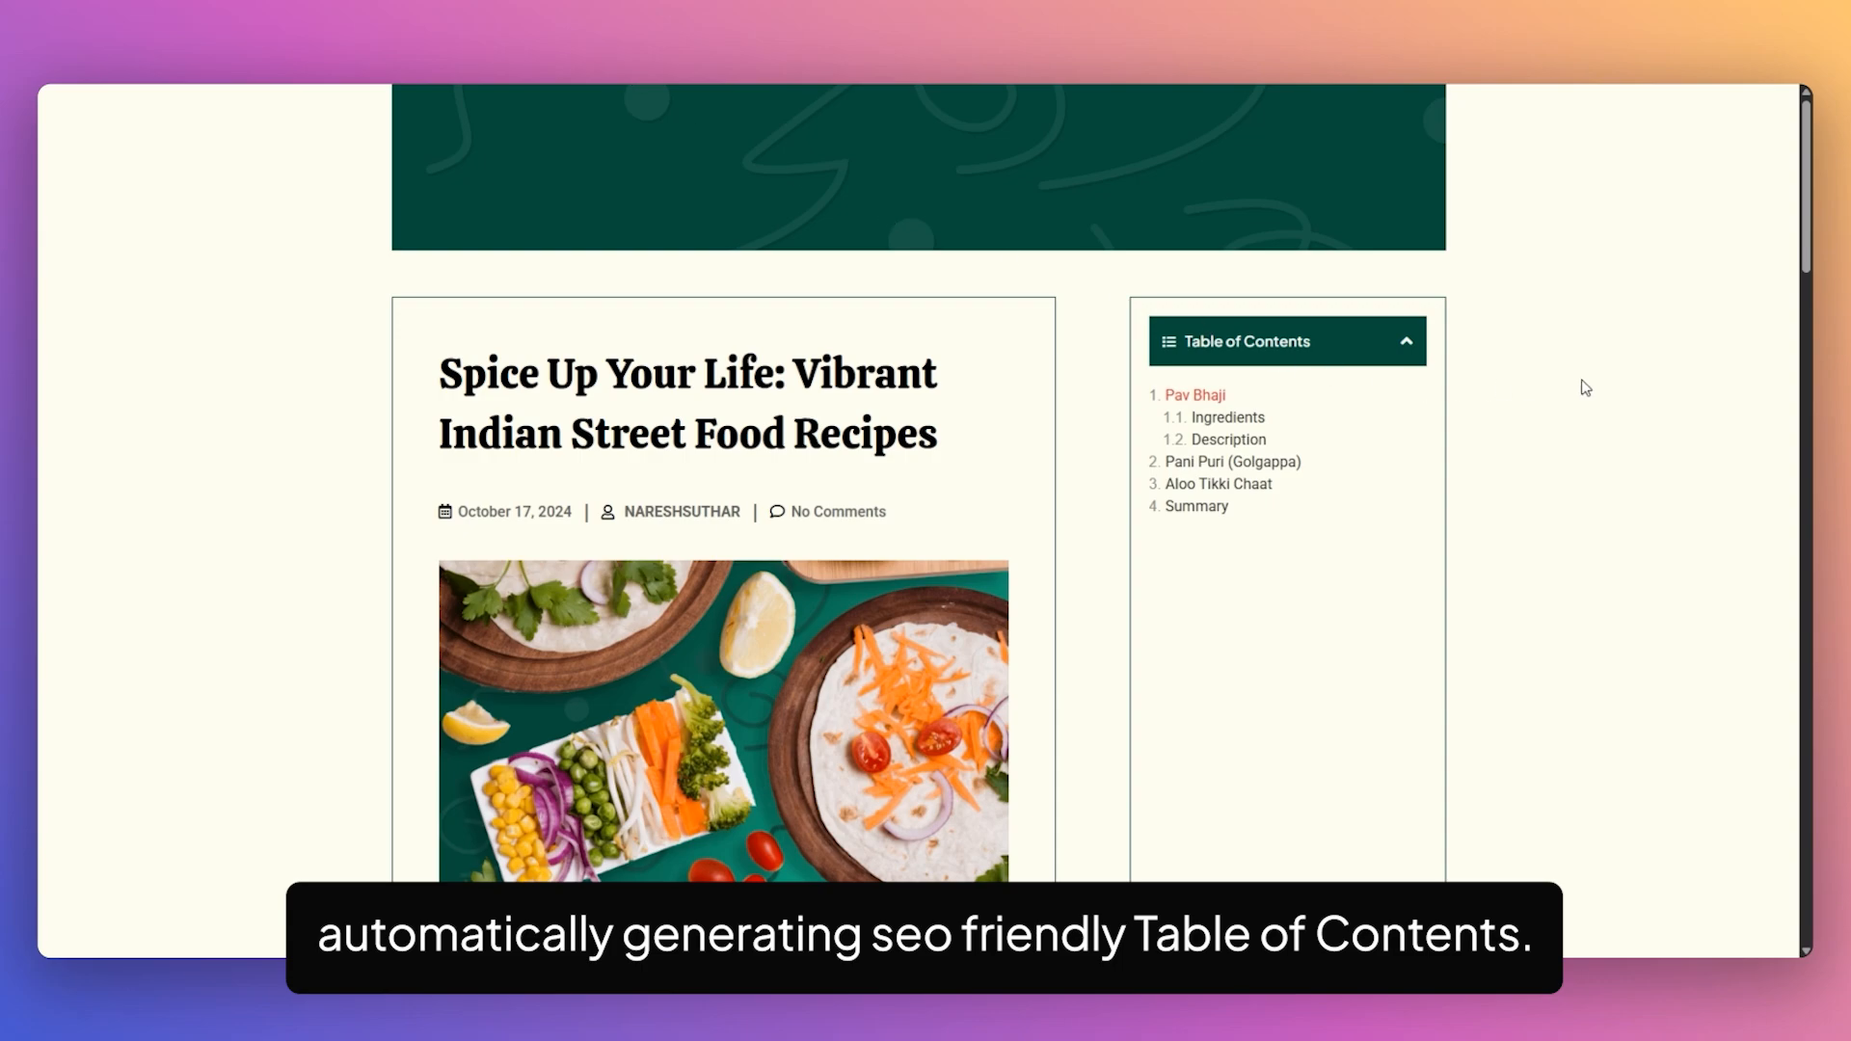
- Examine the table of contents on the recipe blog post while reading down the article, and test collapsing and expanding it
{"action": "scroll", "coordinate": [1586, 387], "scroll_direction": "down", "scroll_amount": 8}
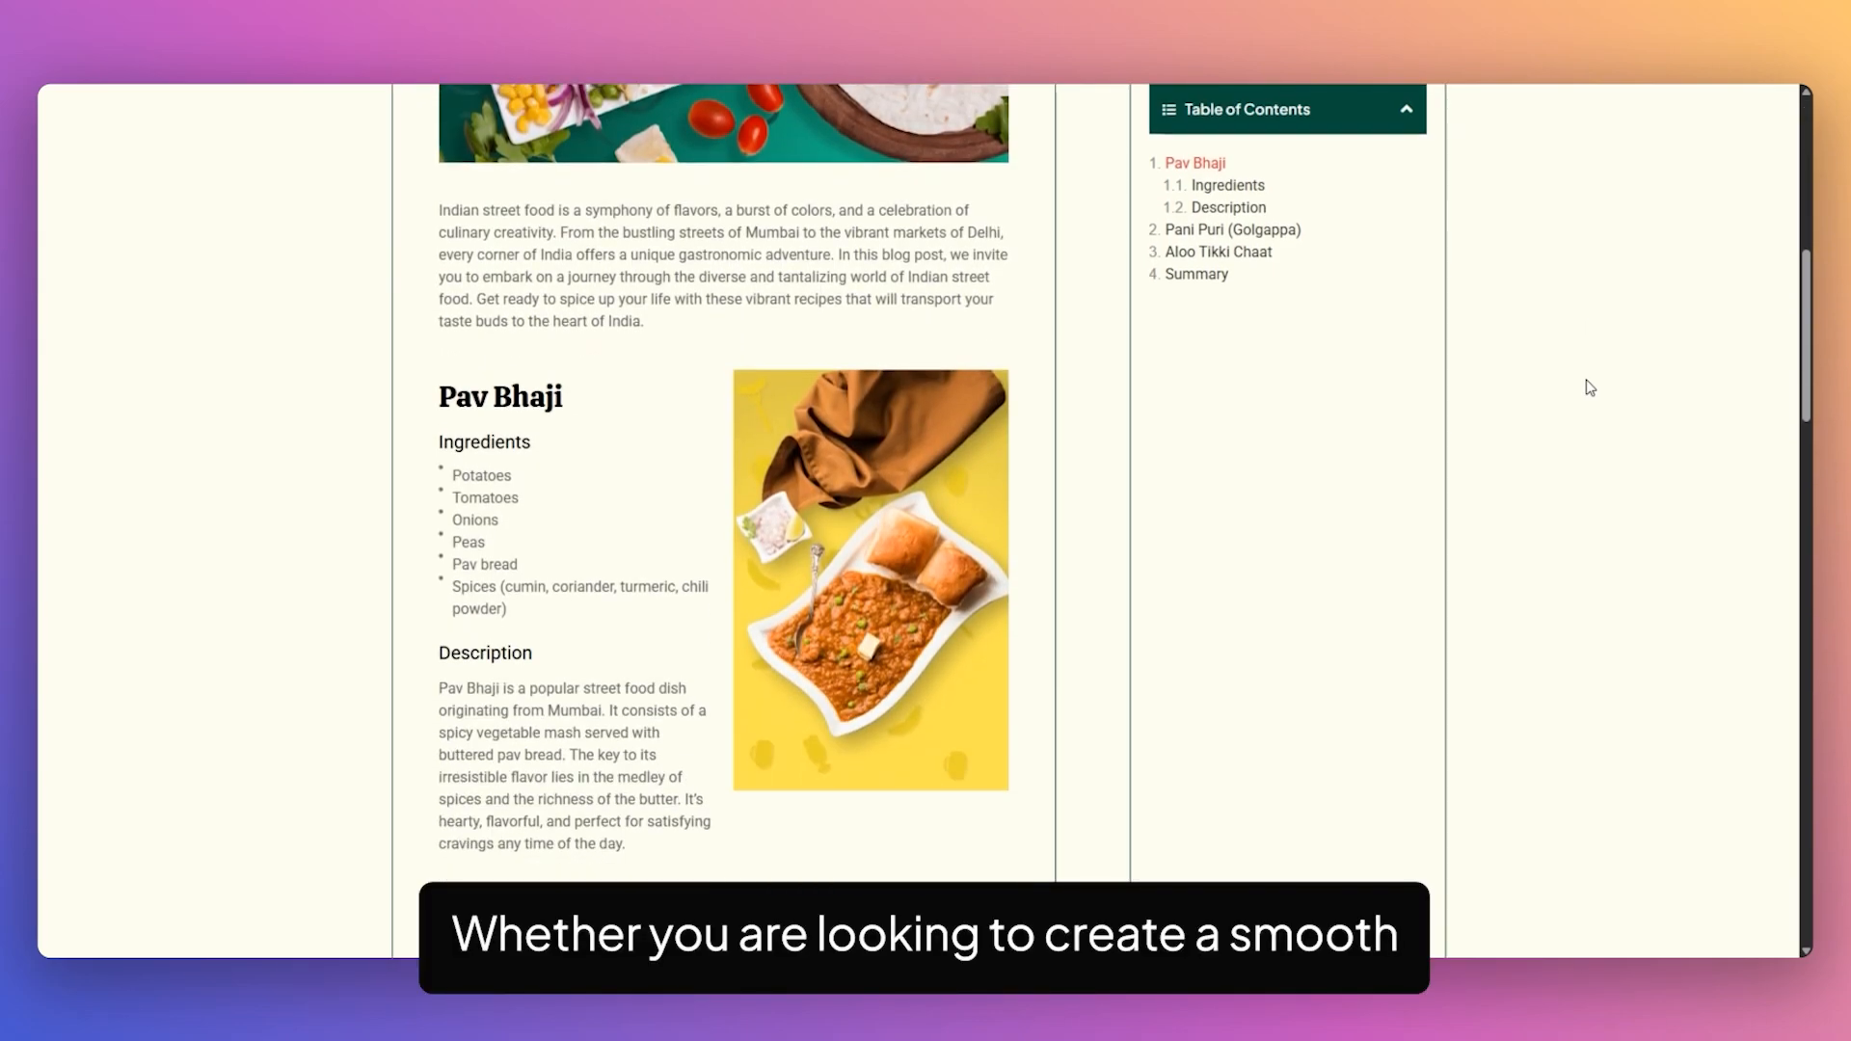
{"action": "scroll", "coordinate": [1590, 388], "scroll_direction": "down", "scroll_amount": 10}
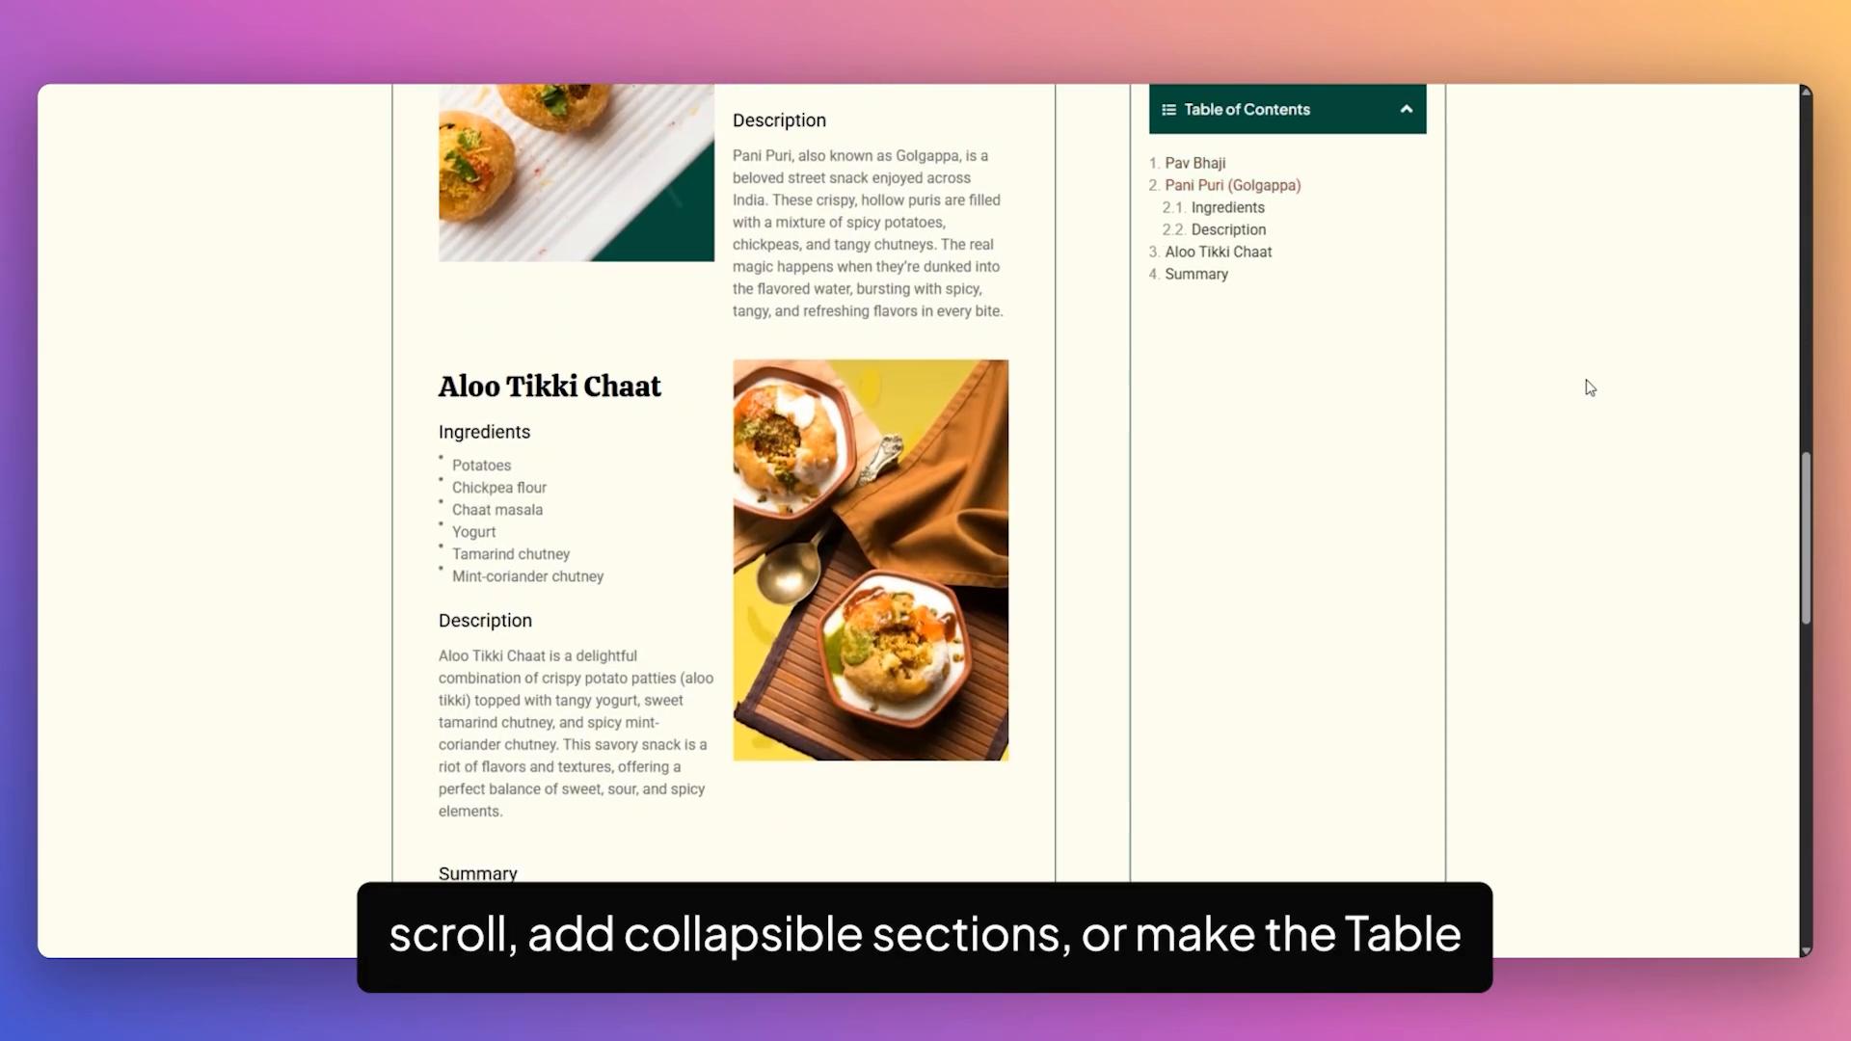
{"action": "scroll", "coordinate": [1590, 388], "scroll_direction": "down", "scroll_amount": 6}
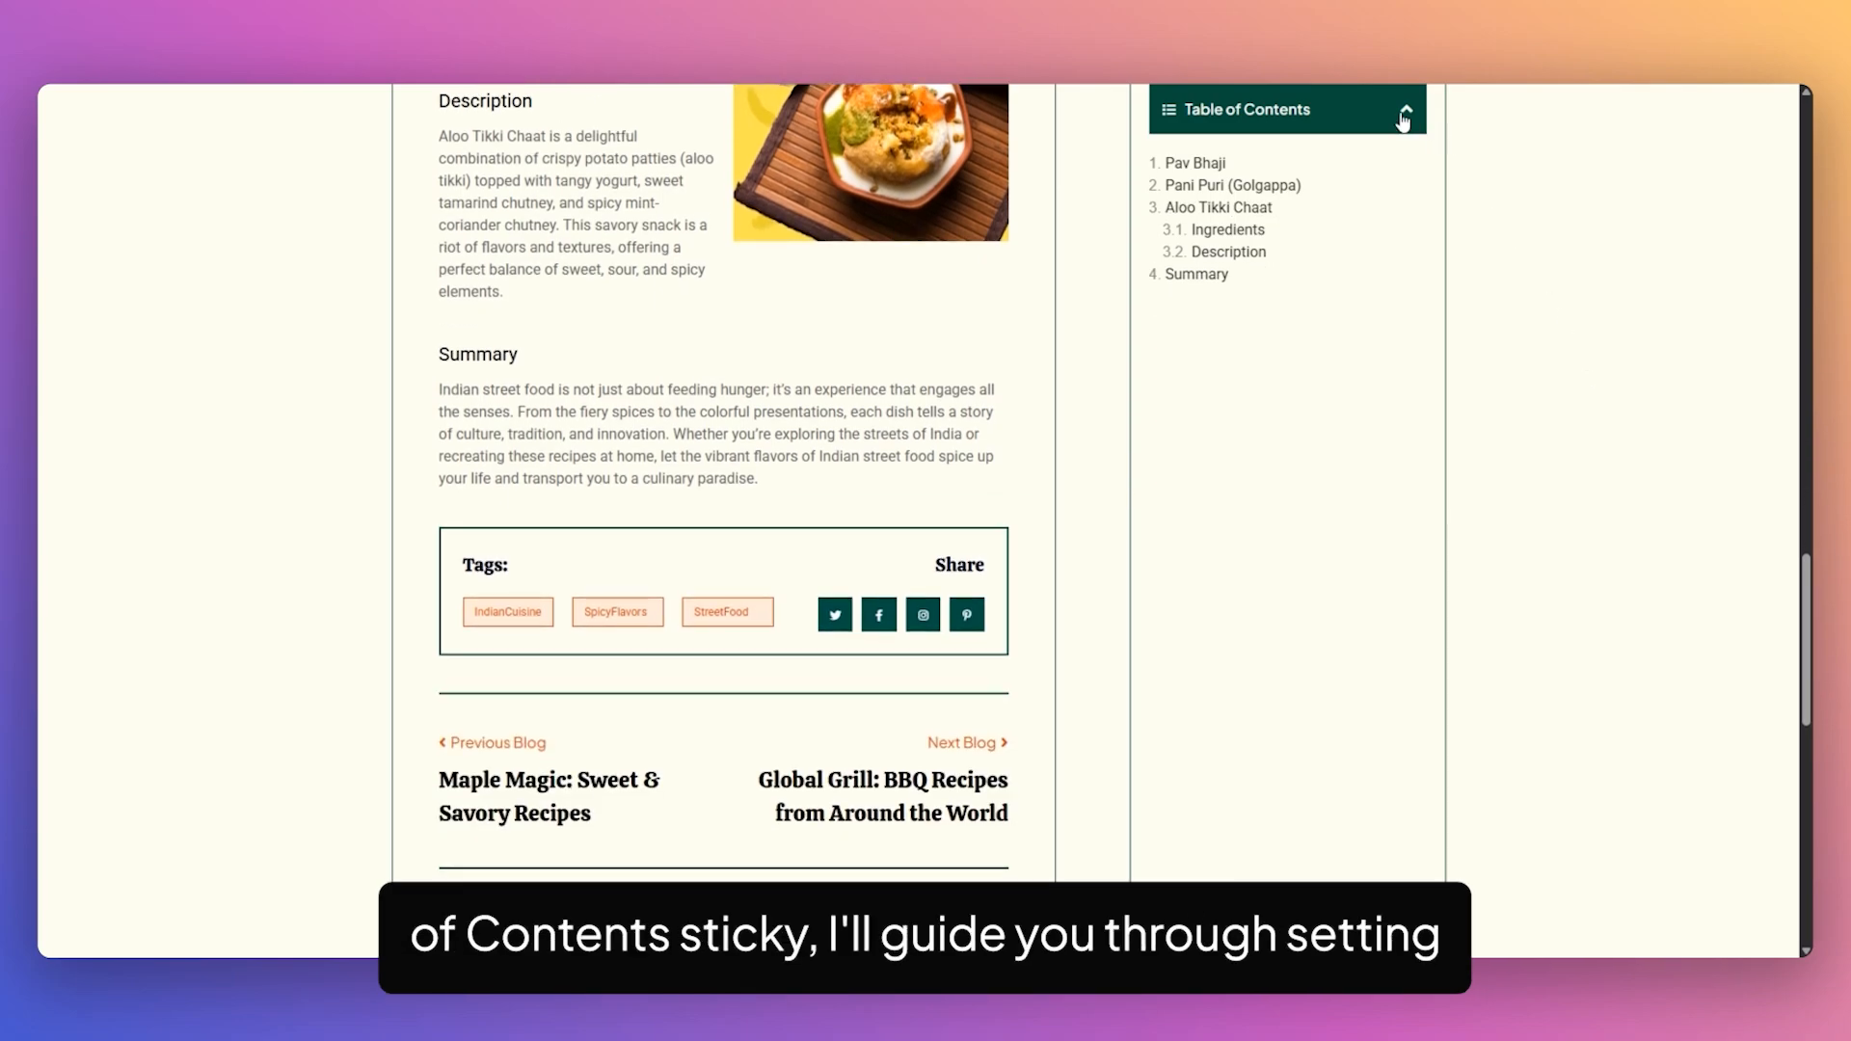
{"action": "left_click", "coordinate": [1403, 116]}
{"action": "left_click", "coordinate": [1396, 118]}
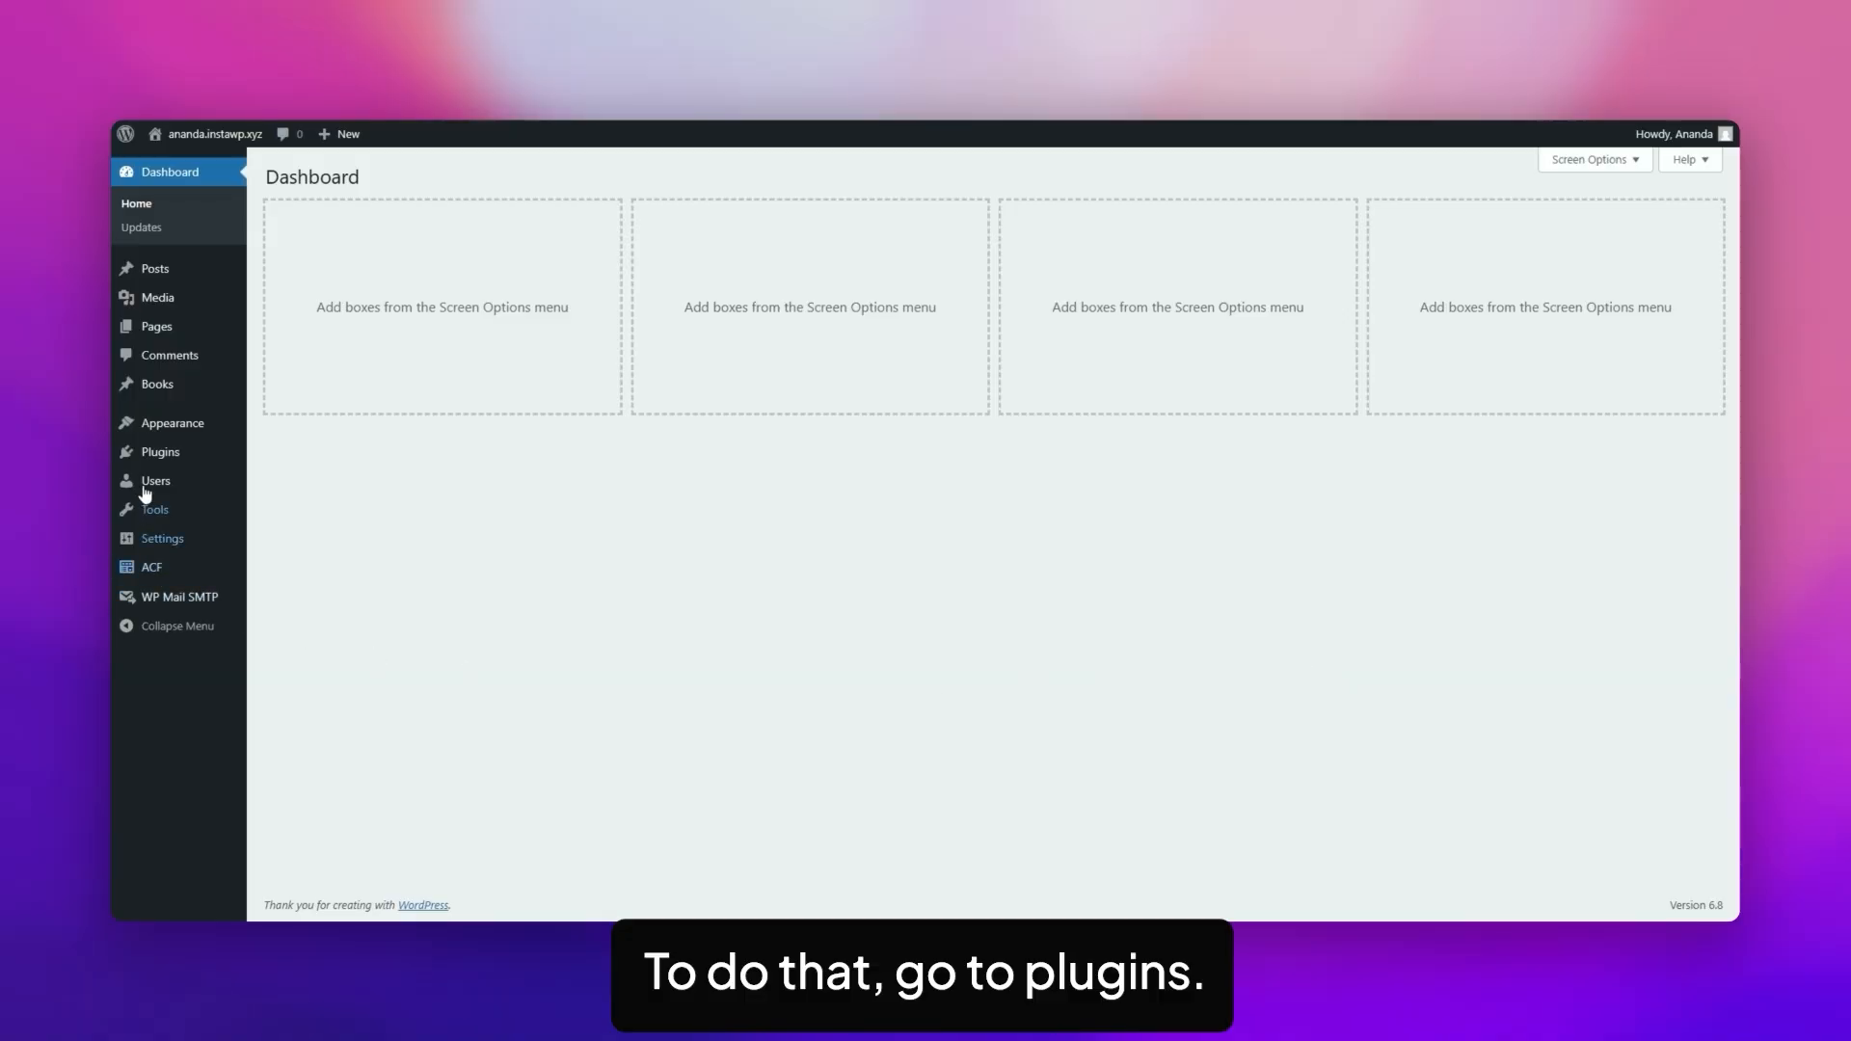
- Search the WordPress plugin directory for "nexter blocks" and install the Nexter Blocks plugin
{"action": "mouse_move", "coordinate": [166, 453]}
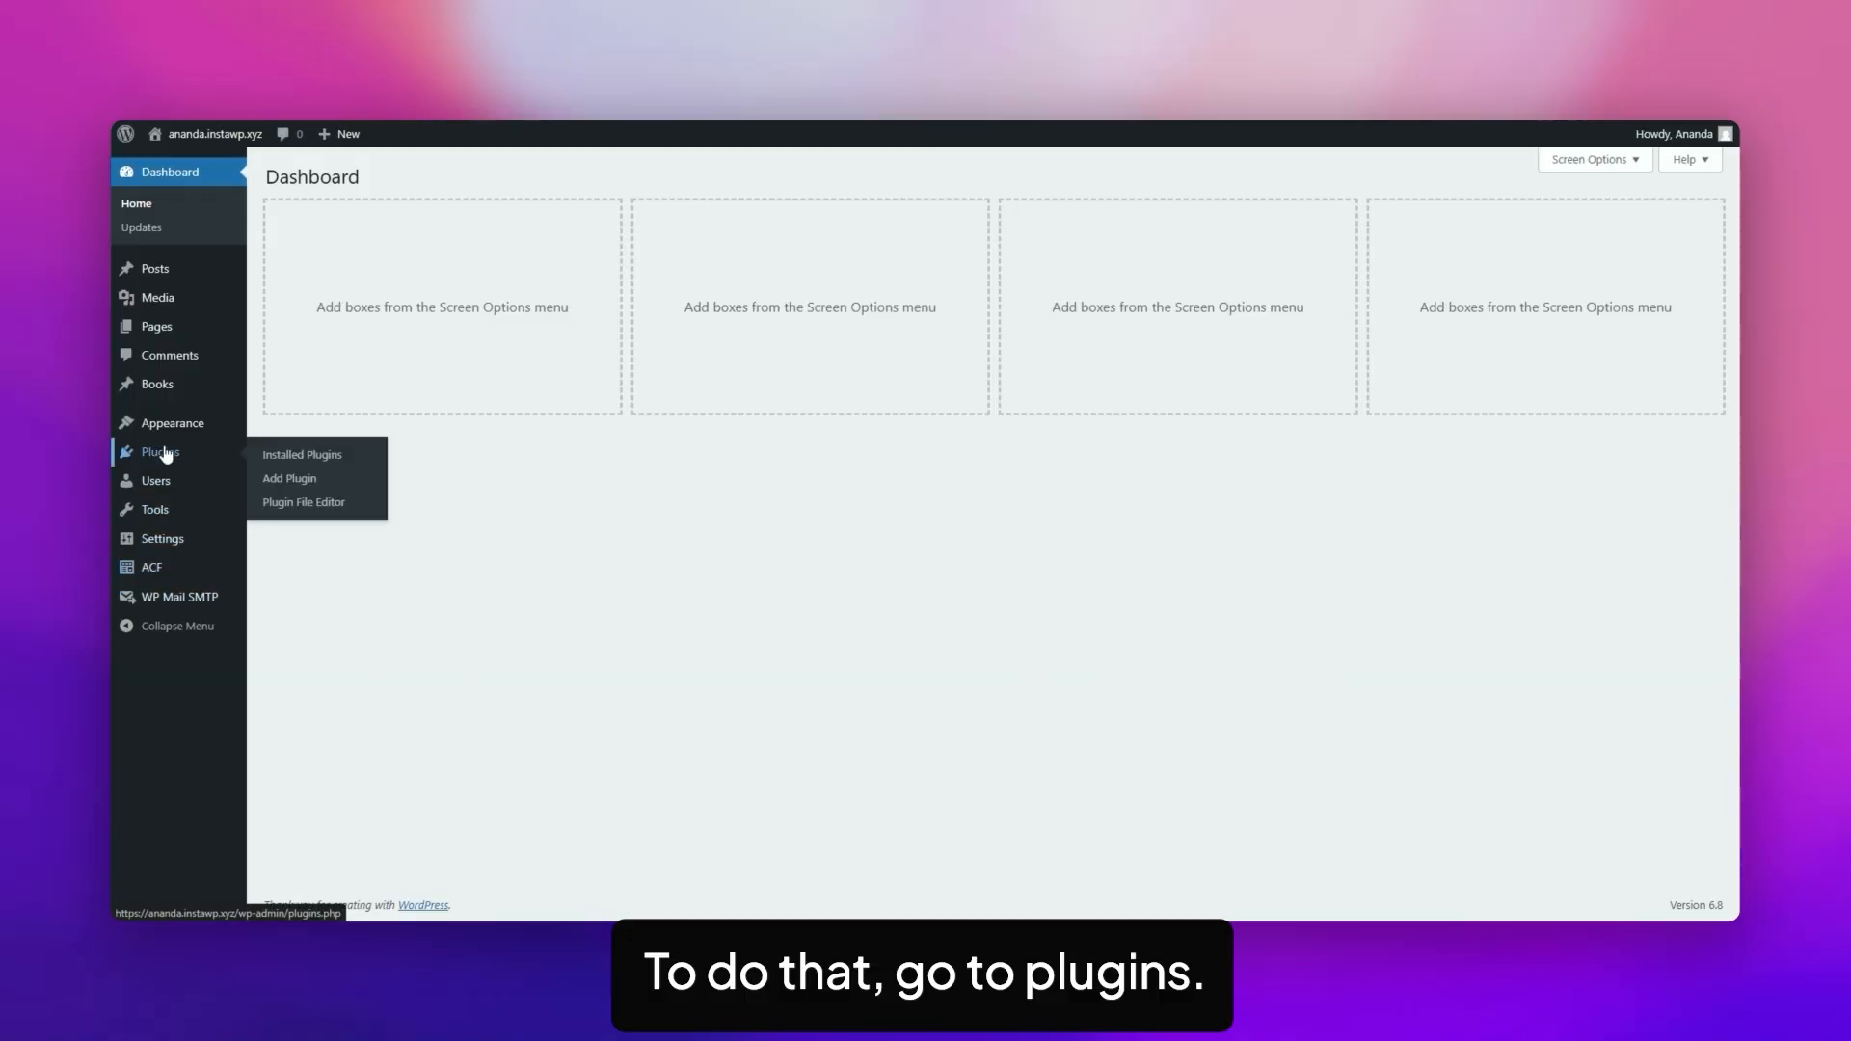
{"action": "left_click", "coordinate": [280, 482]}
{"action": "left_click", "coordinate": [1439, 224]}
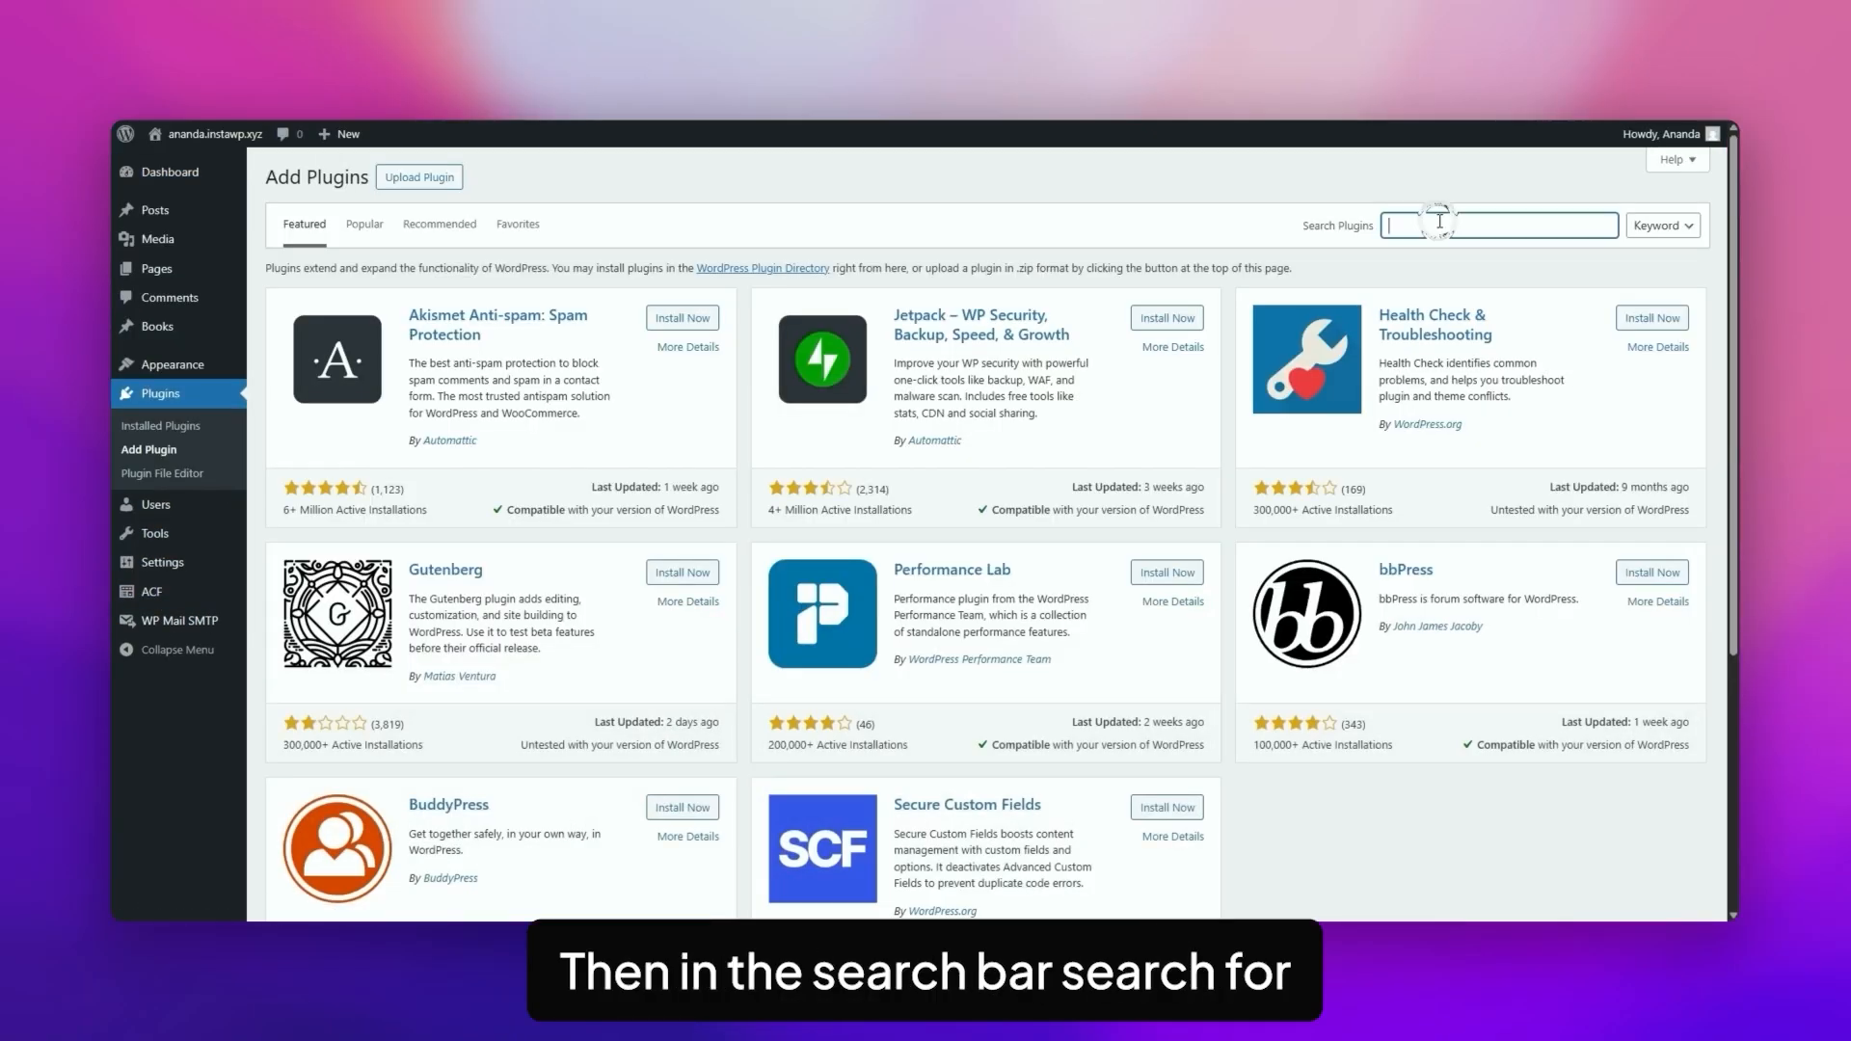
{"action": "type", "text": "nexter blocks"}
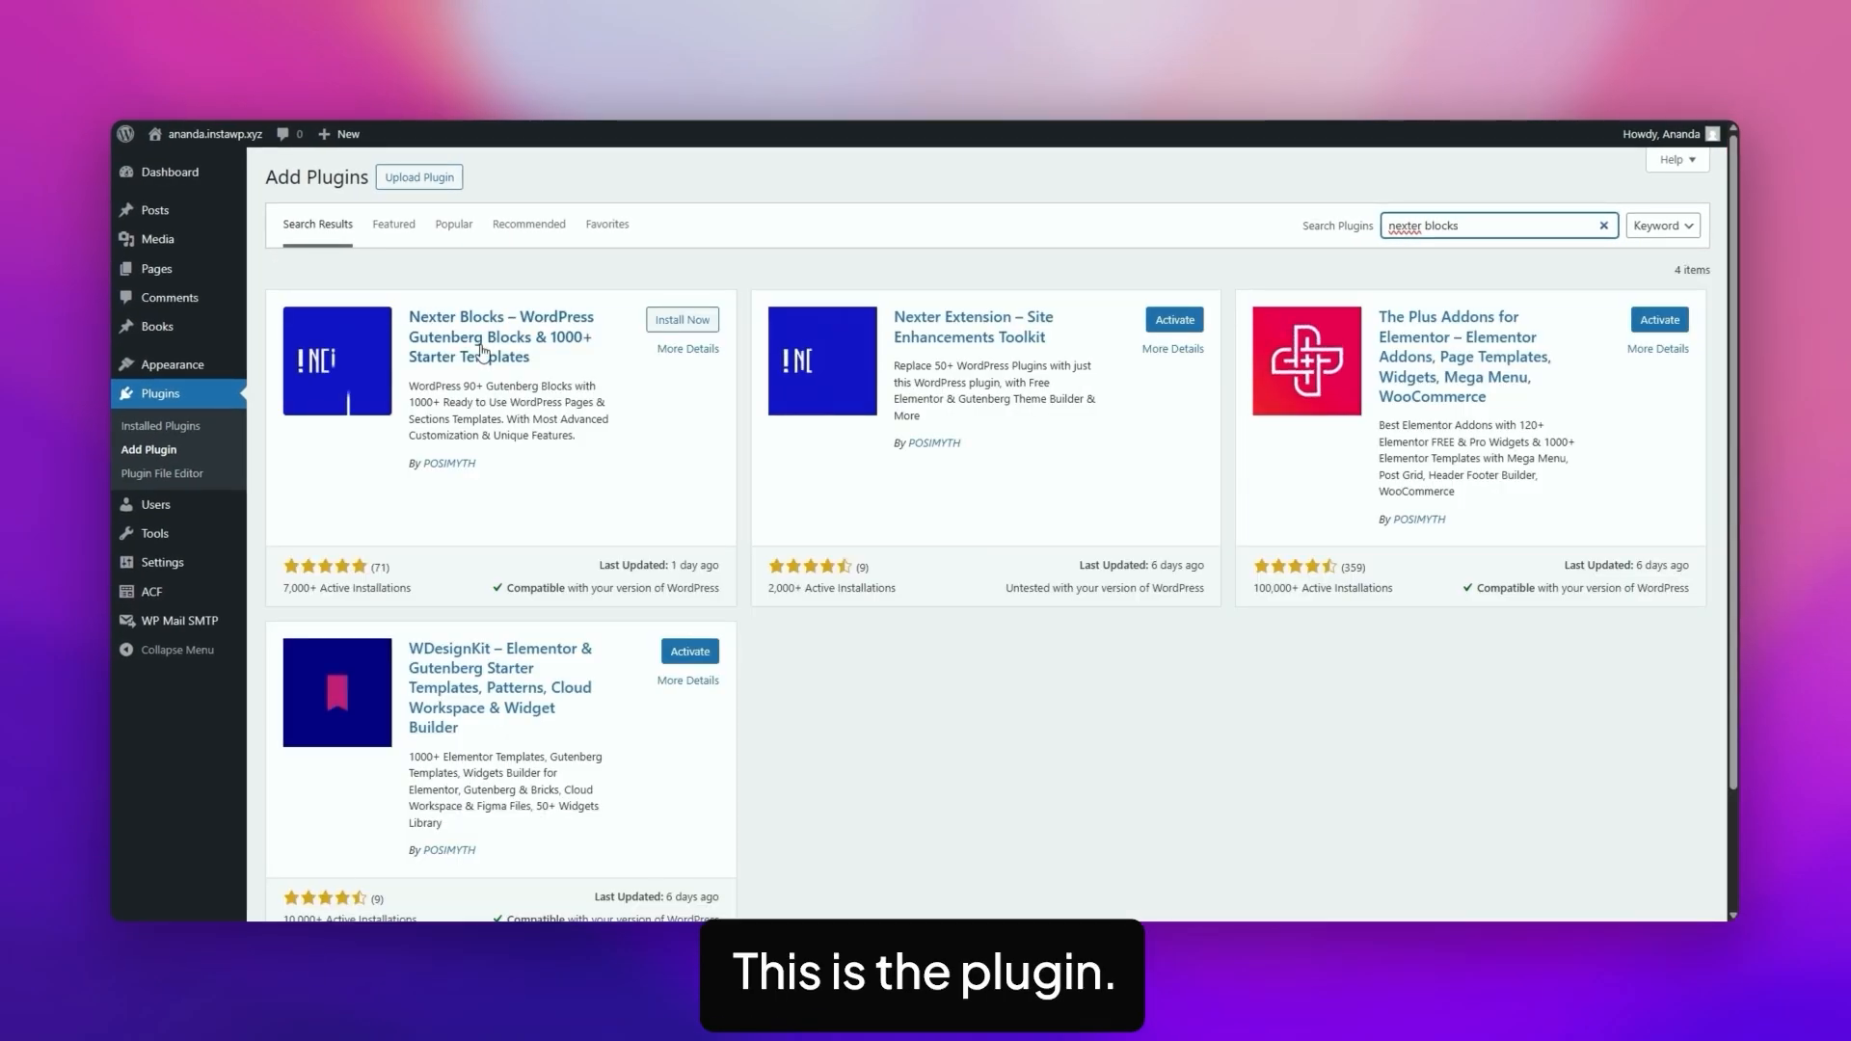
{"action": "left_click", "coordinate": [677, 320]}
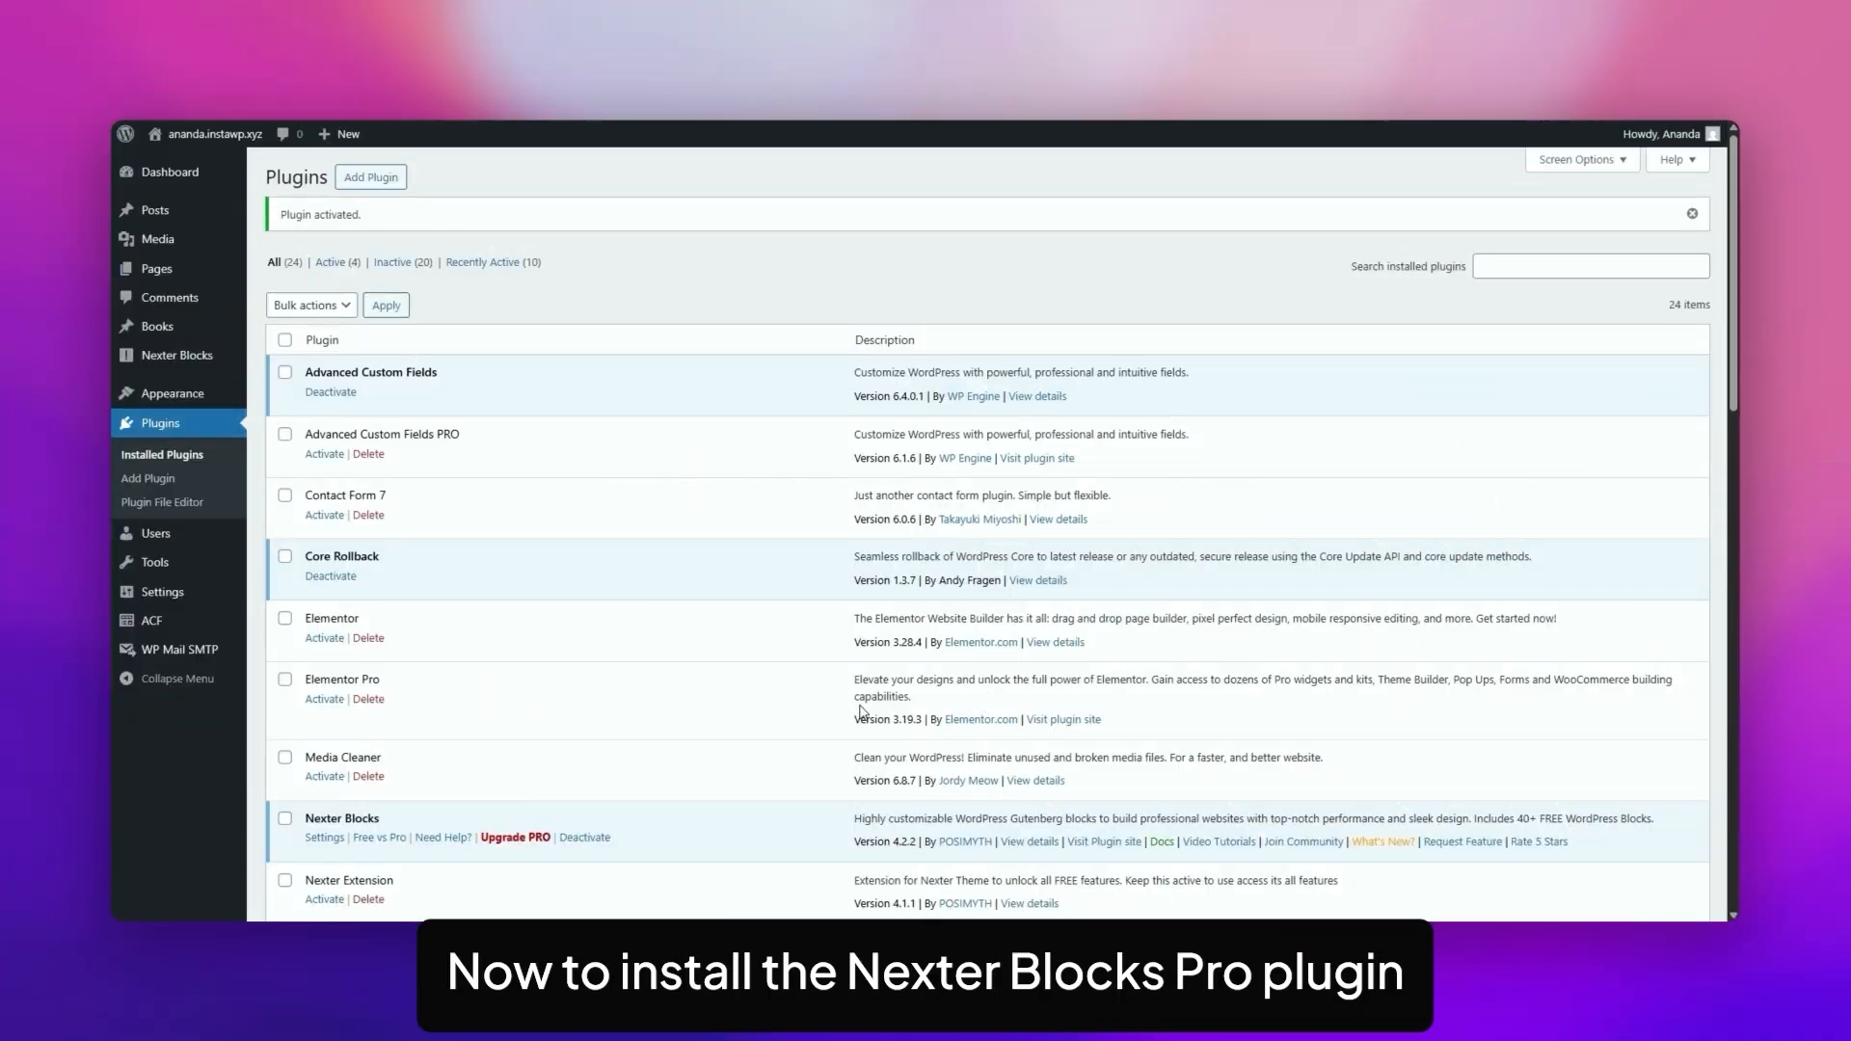
- Review the free and Pro comparison on the Nexter Blocks upgrade page and open the Pro pricing page
{"action": "mouse_move", "coordinate": [183, 357]}
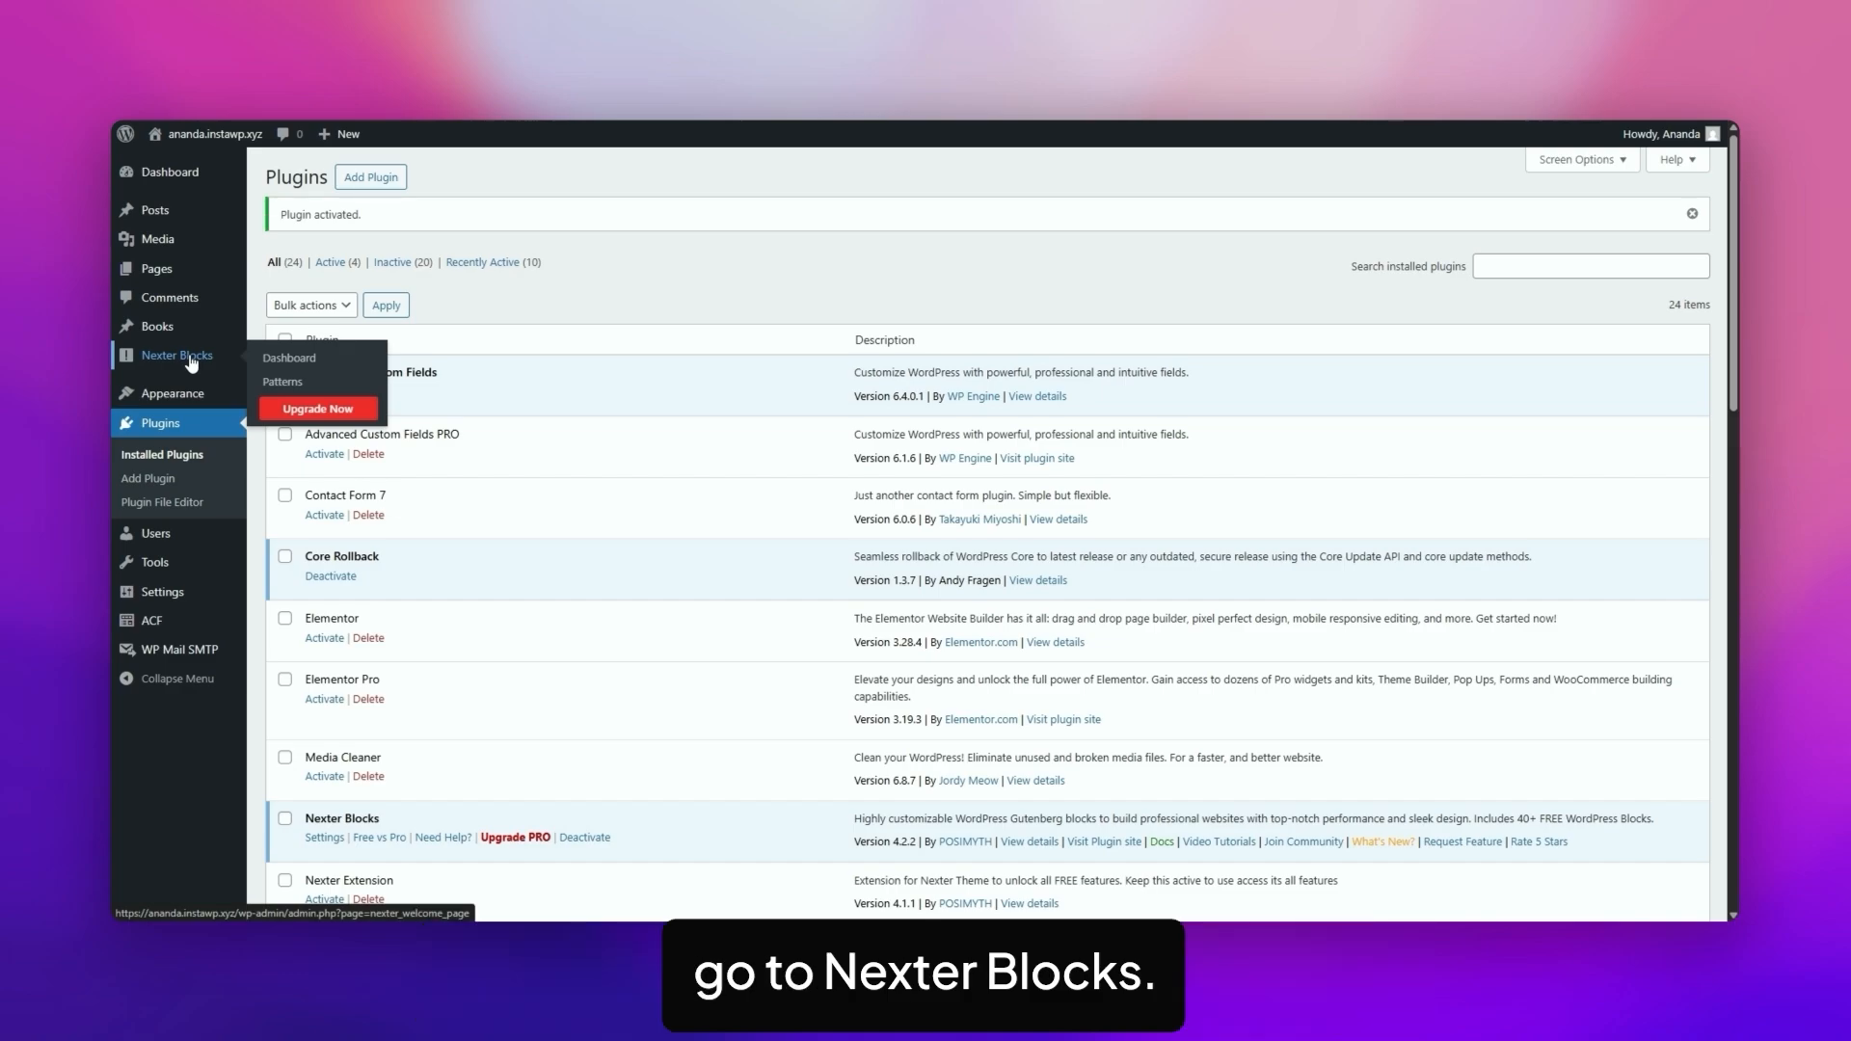
{"action": "left_click", "coordinate": [290, 360]}
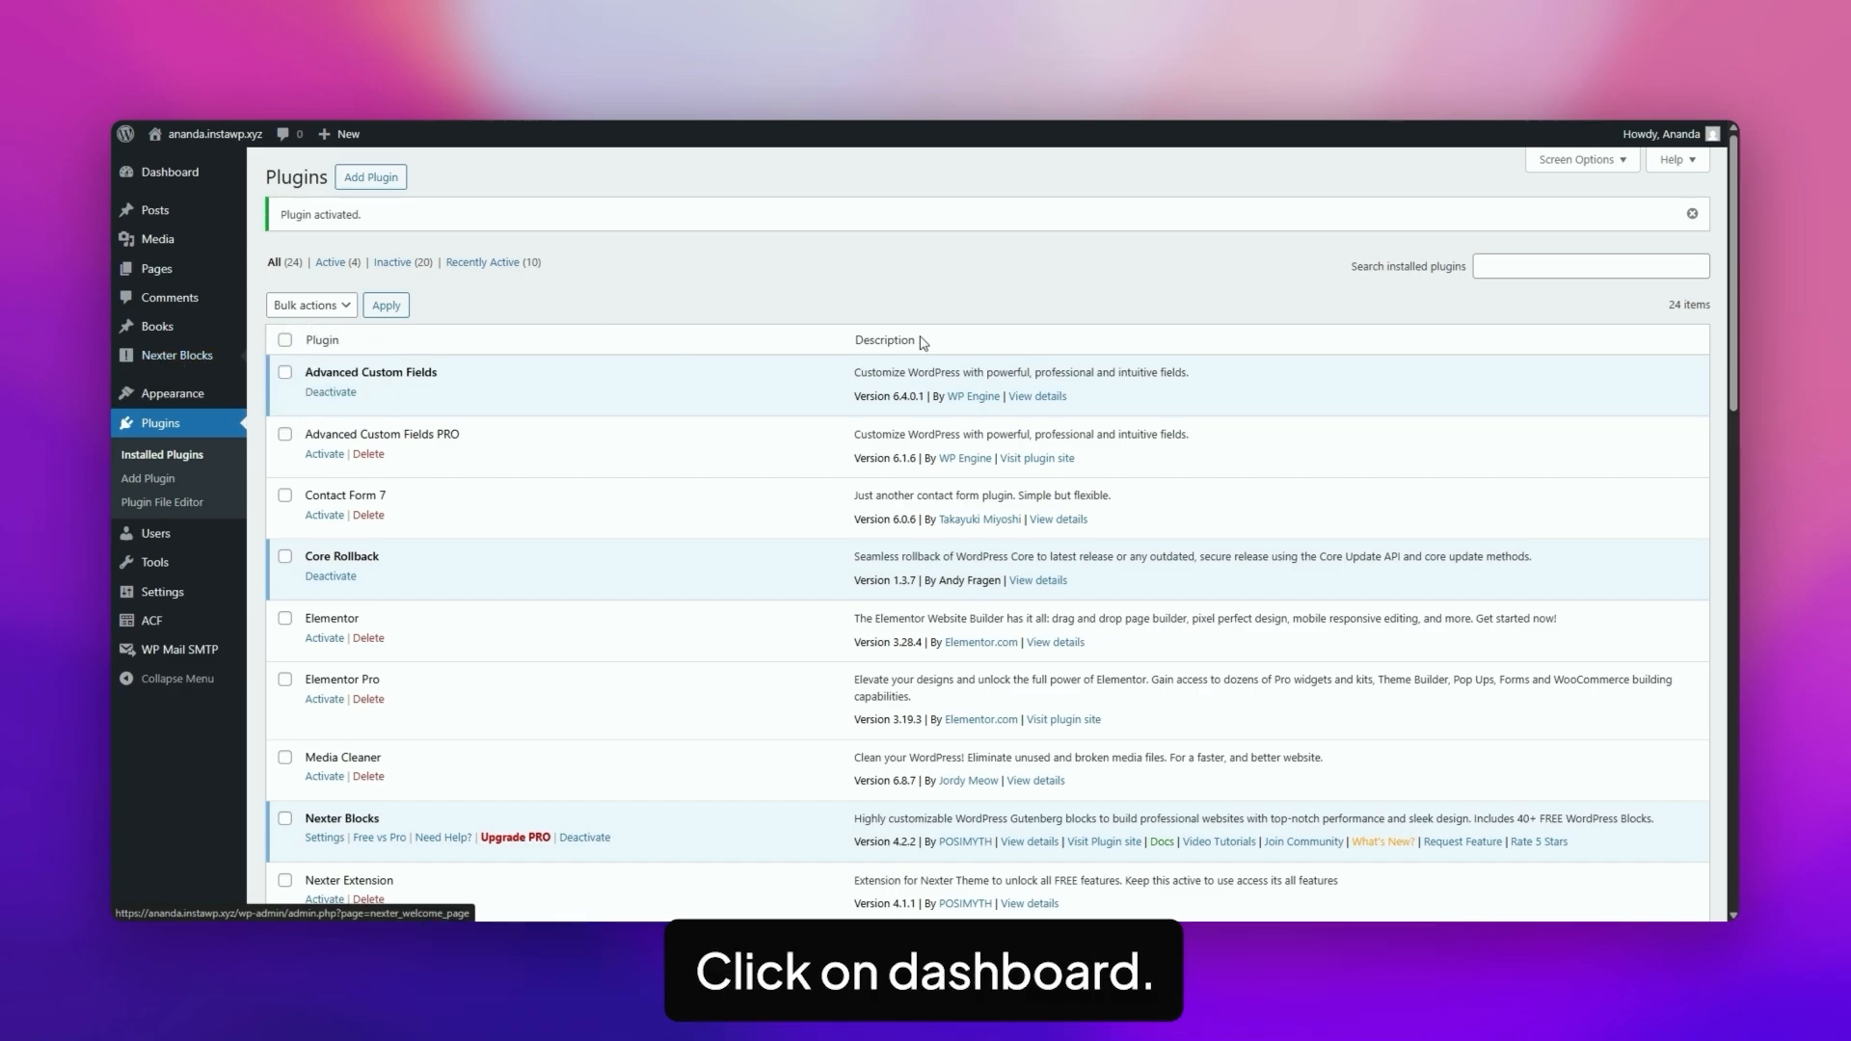
{"action": "left_click", "coordinate": [472, 455]}
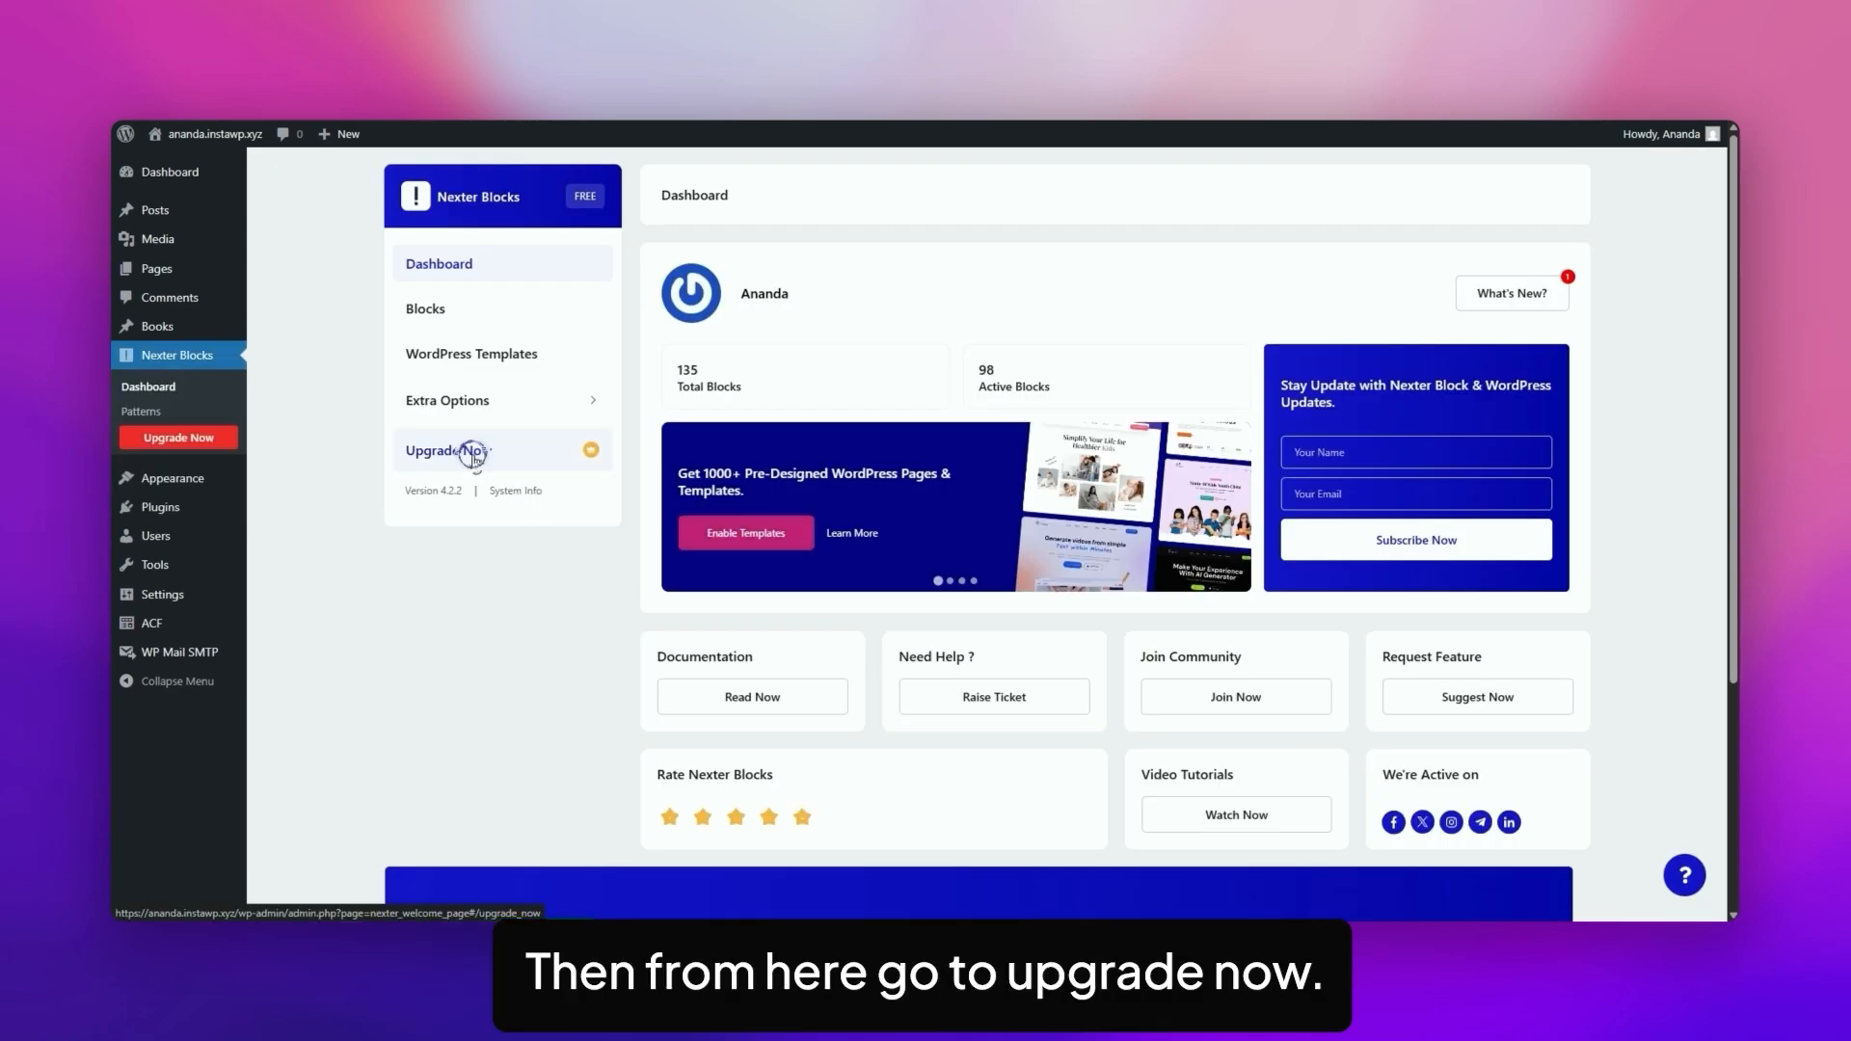
{"action": "scroll", "coordinate": [1263, 469], "scroll_direction": "down", "scroll_amount": 6}
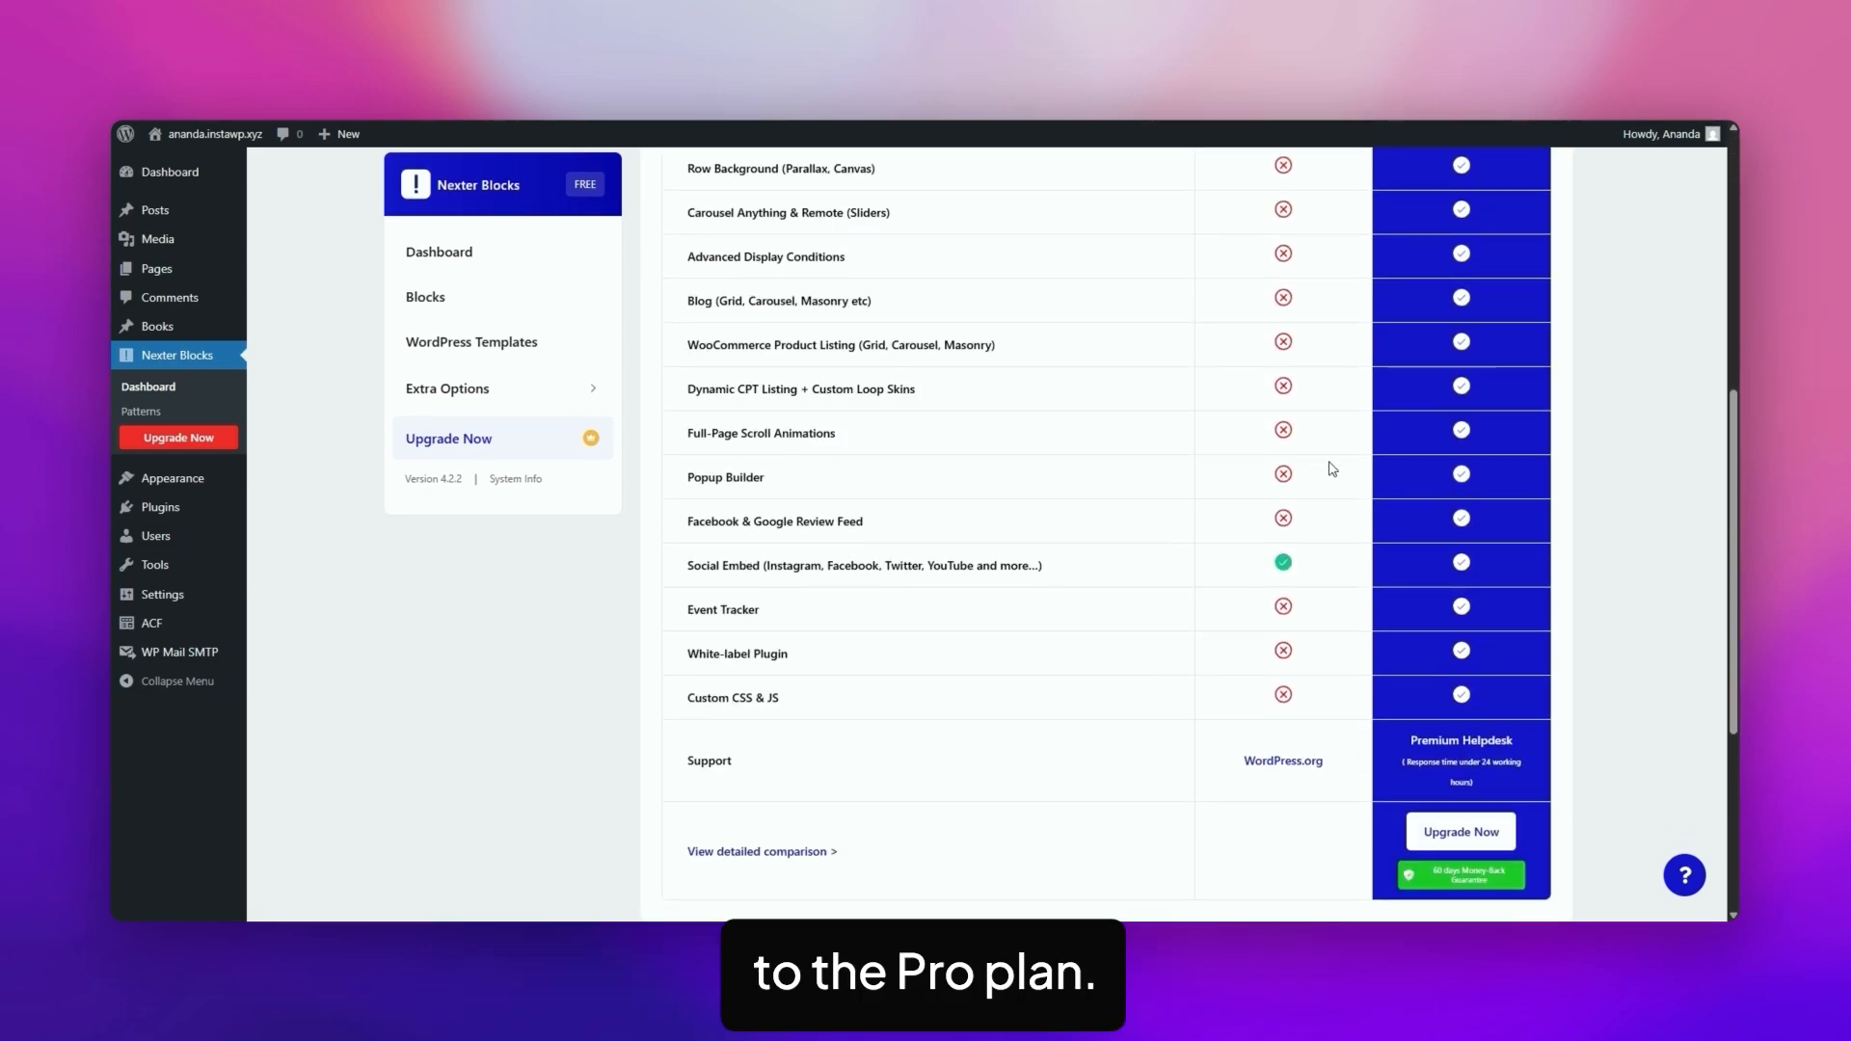
{"action": "left_click", "coordinate": [1469, 840]}
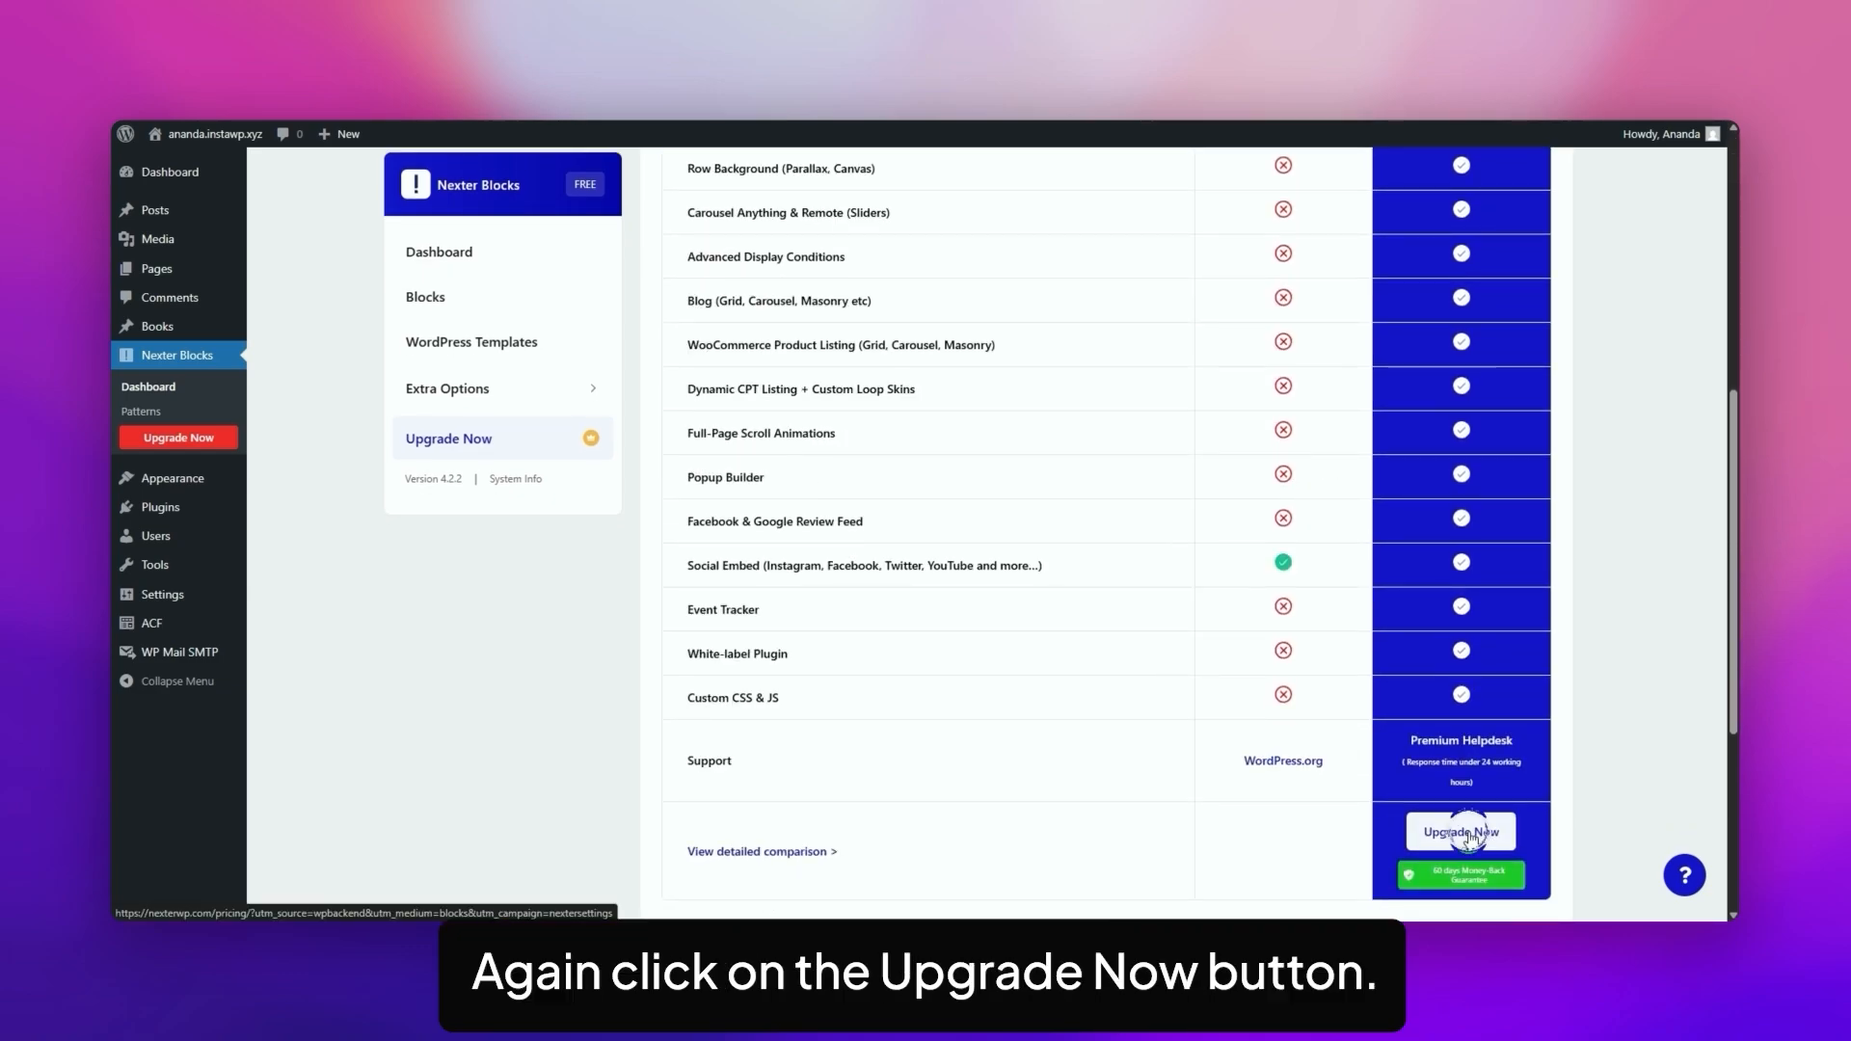
{"action": "scroll", "coordinate": [1276, 524], "scroll_direction": "down", "scroll_amount": 3}
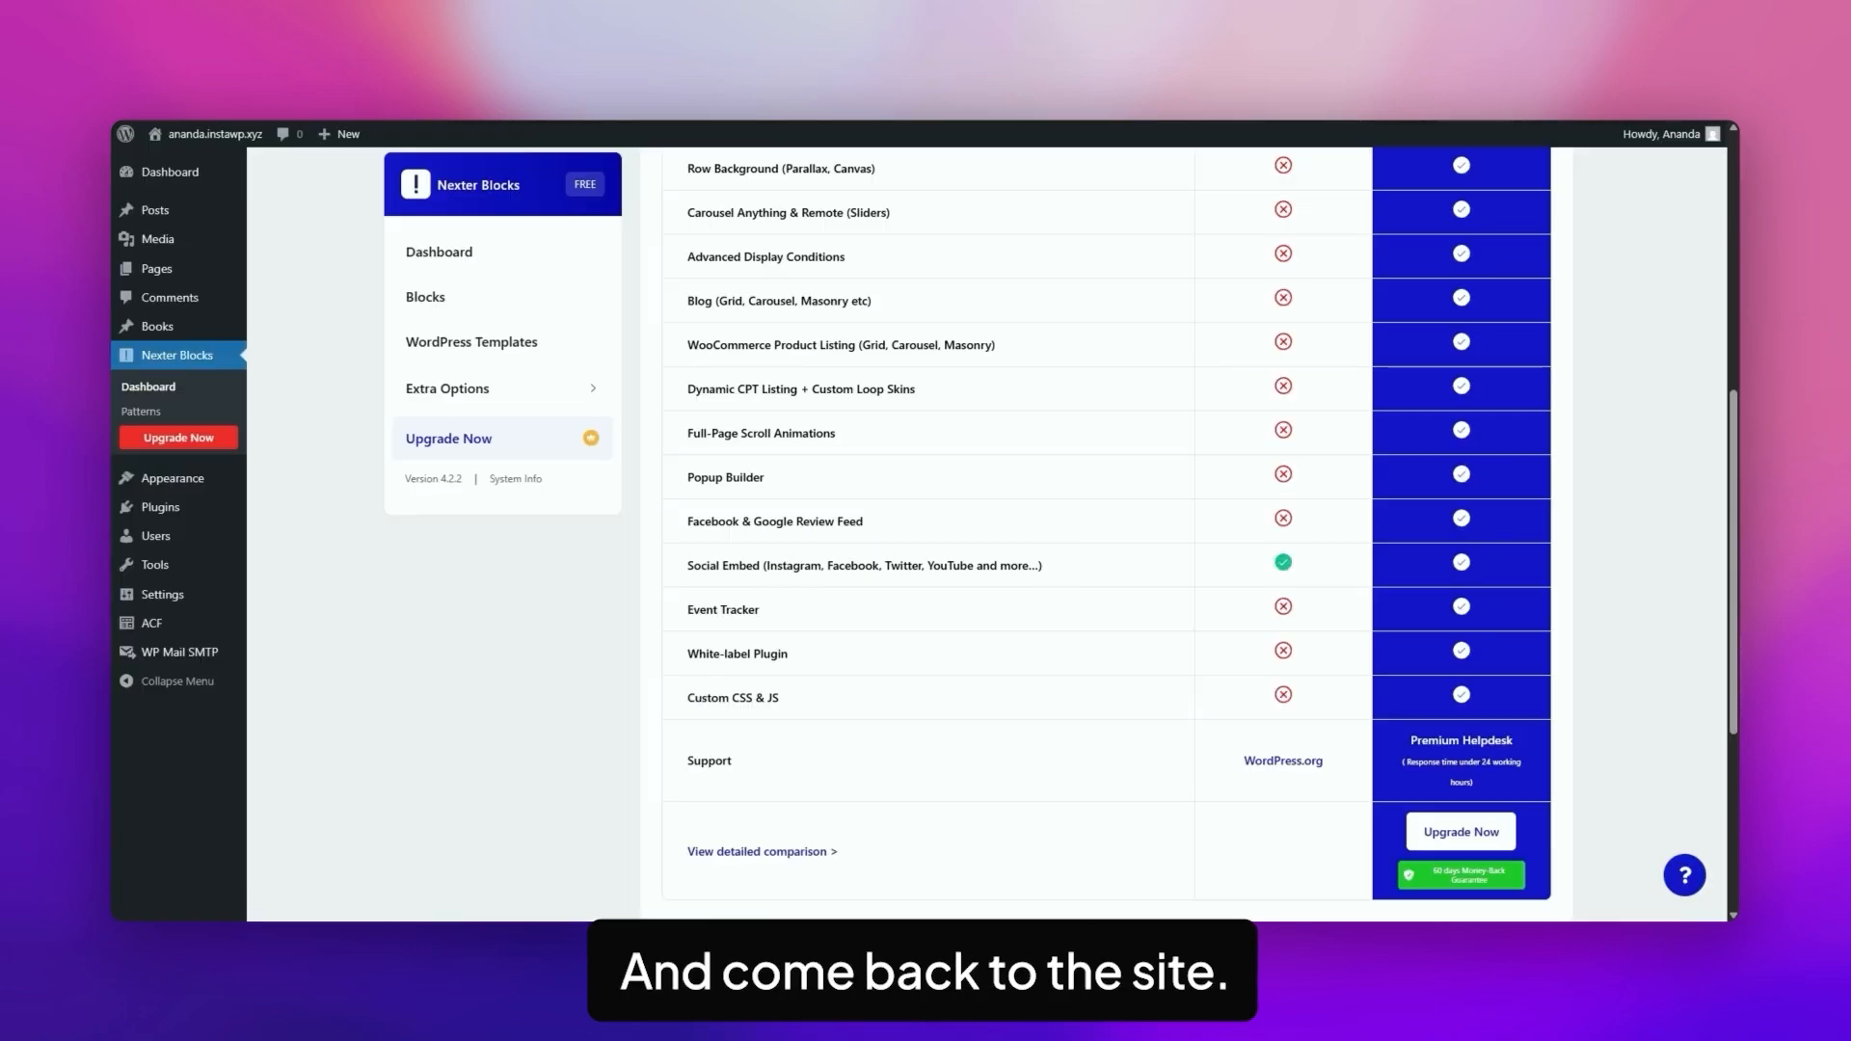
- Install and activate the Nexter Blocks Pro plugin from its zip file, and open its Pro licence activation page
{"action": "mouse_move", "coordinate": [160, 507]}
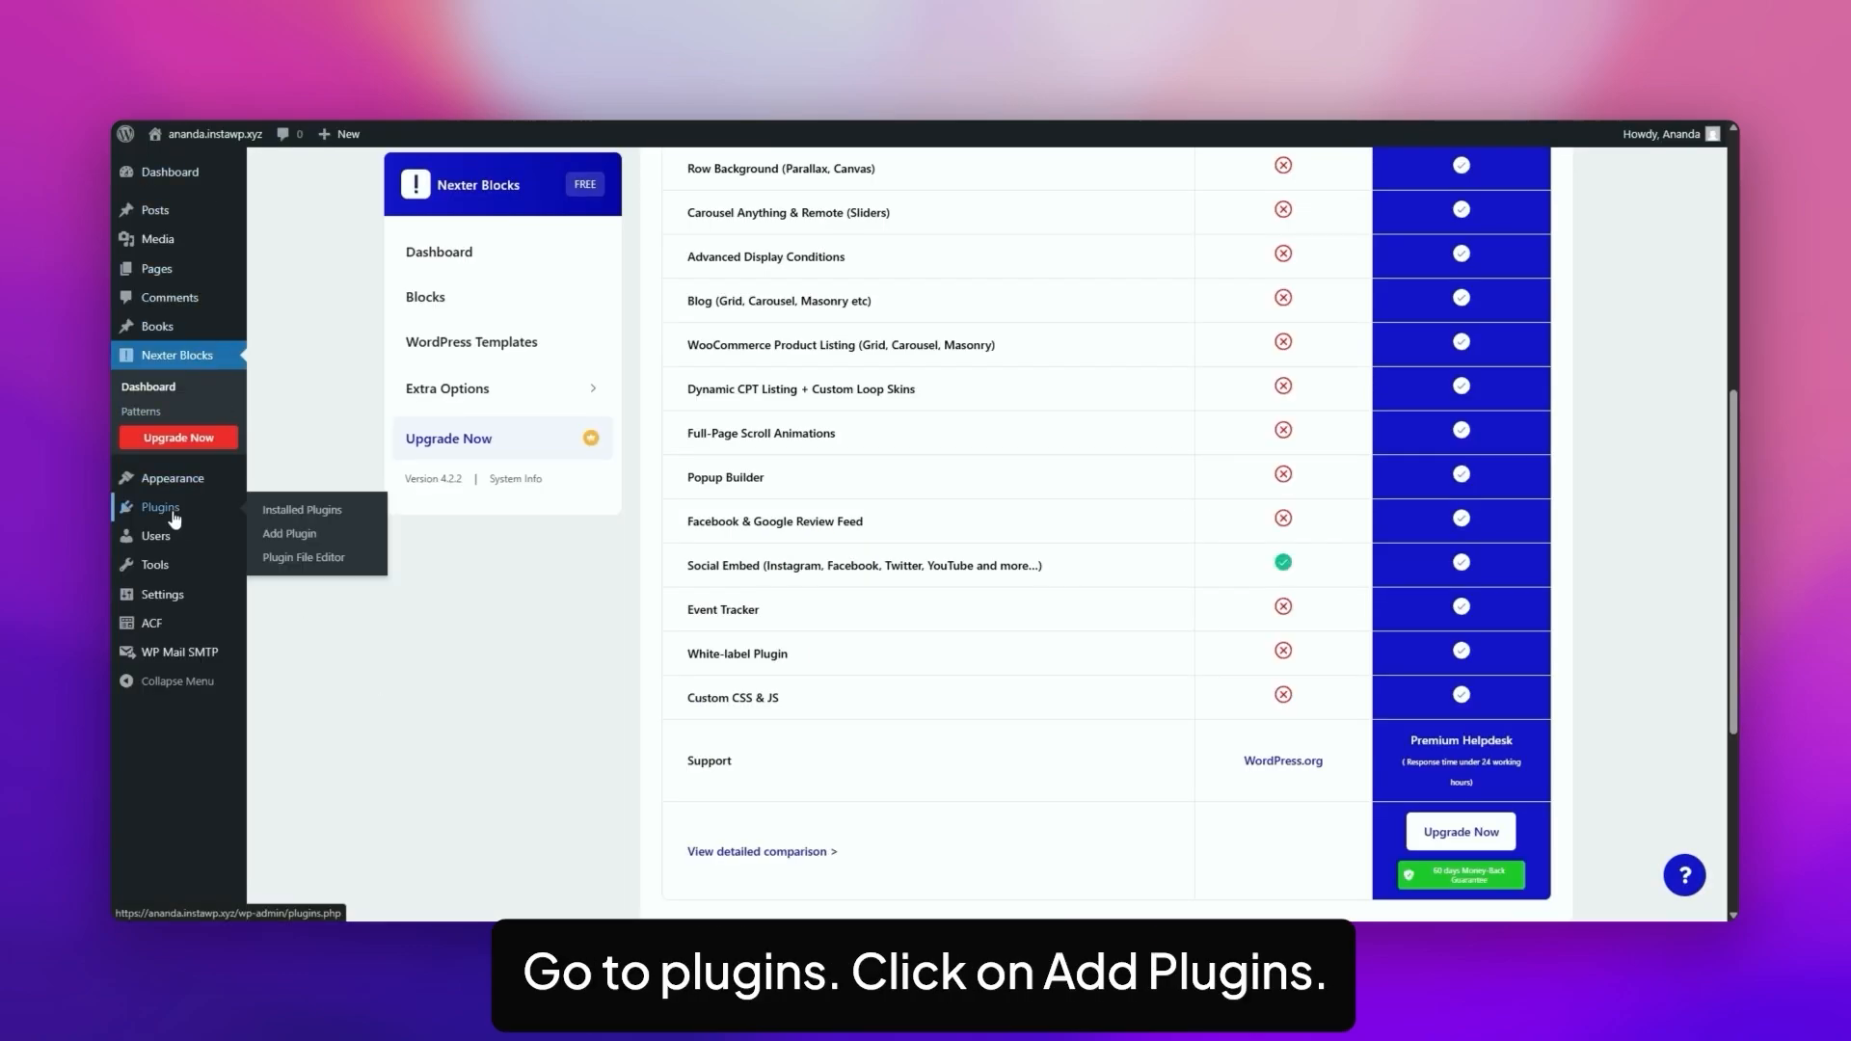
{"action": "left_click", "coordinate": [294, 540]}
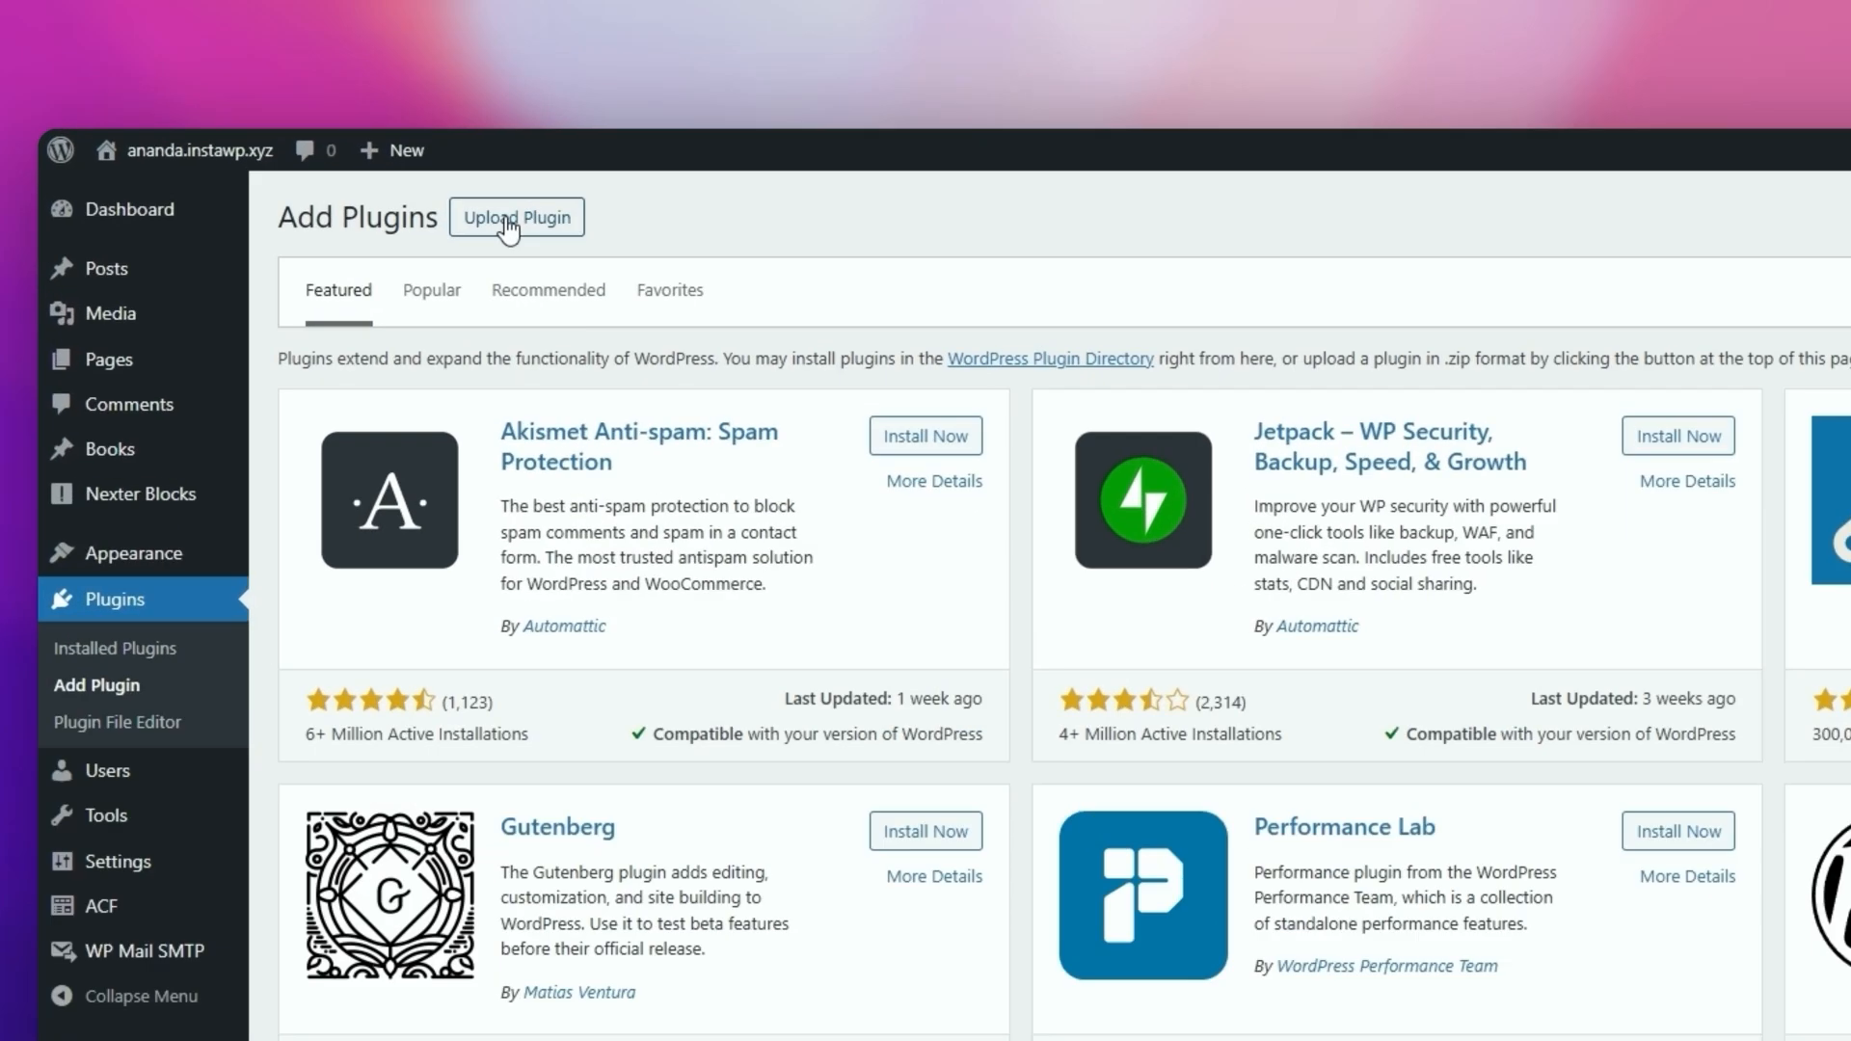
{"action": "left_click", "coordinate": [509, 224]}
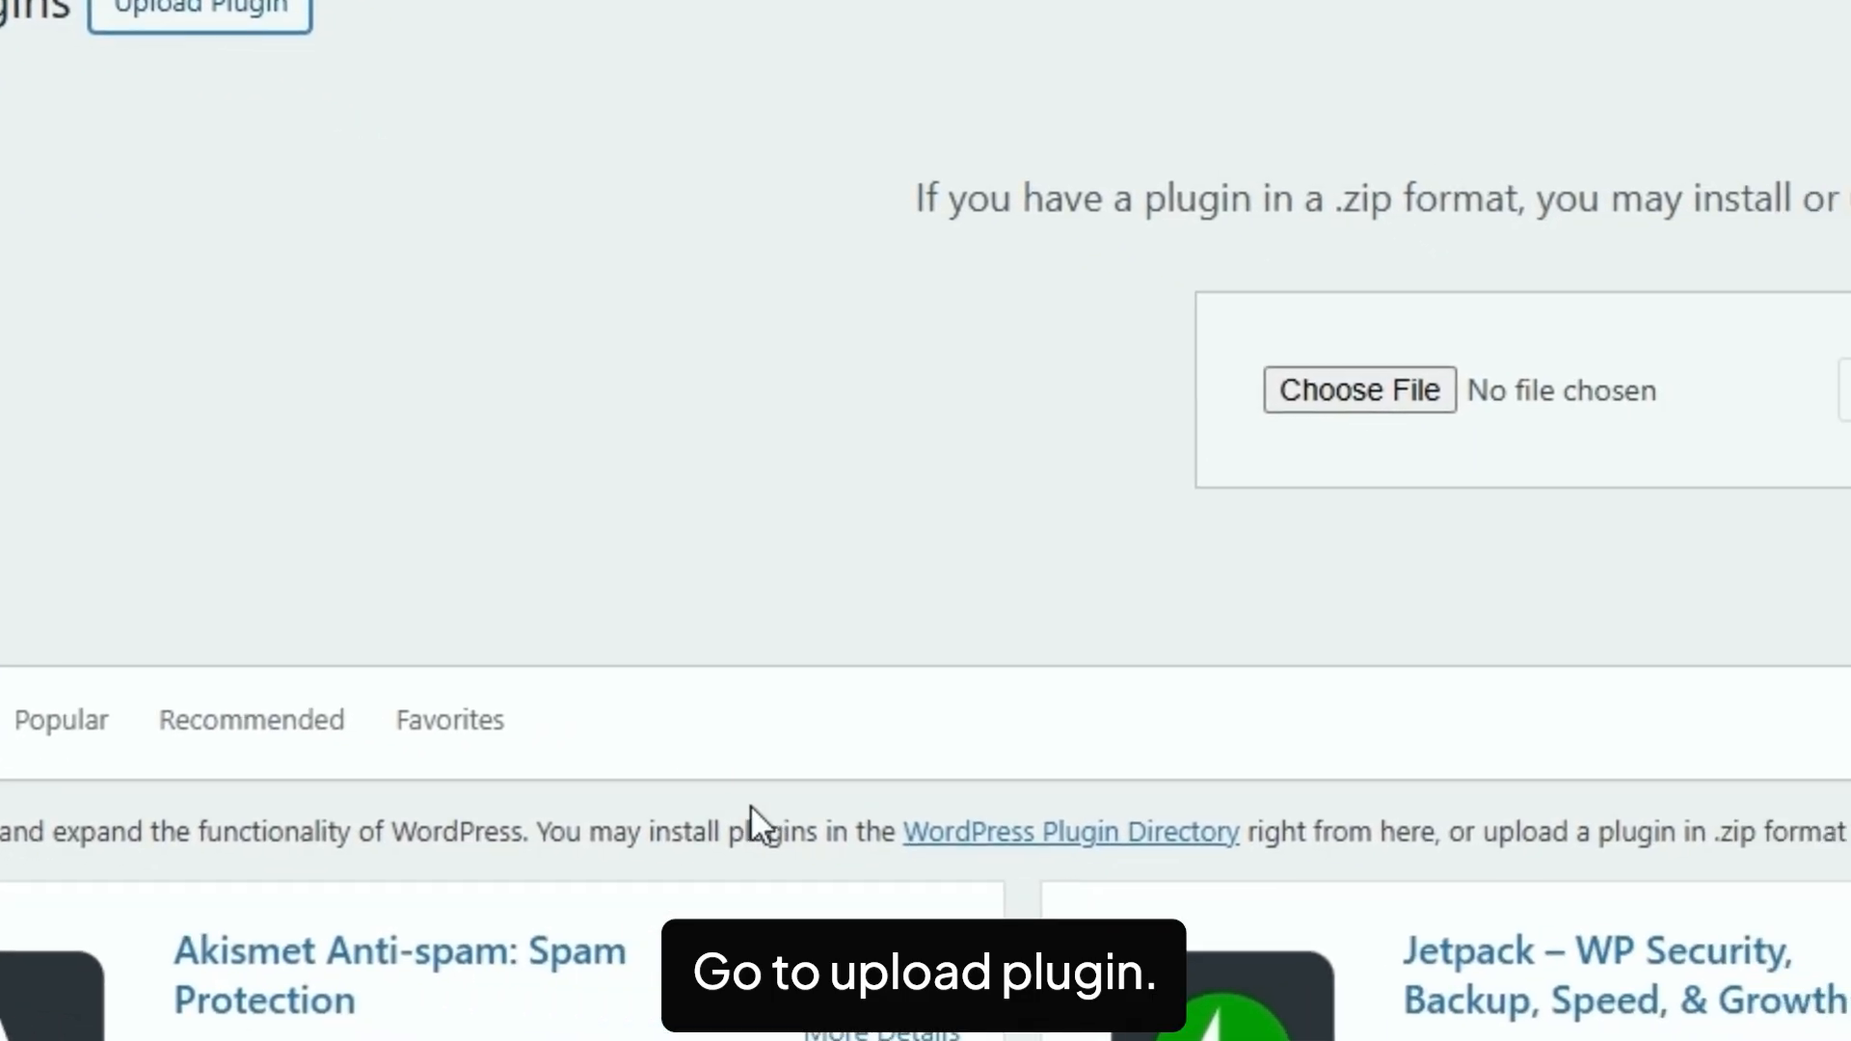
{"action": "left_click", "coordinate": [1341, 472]}
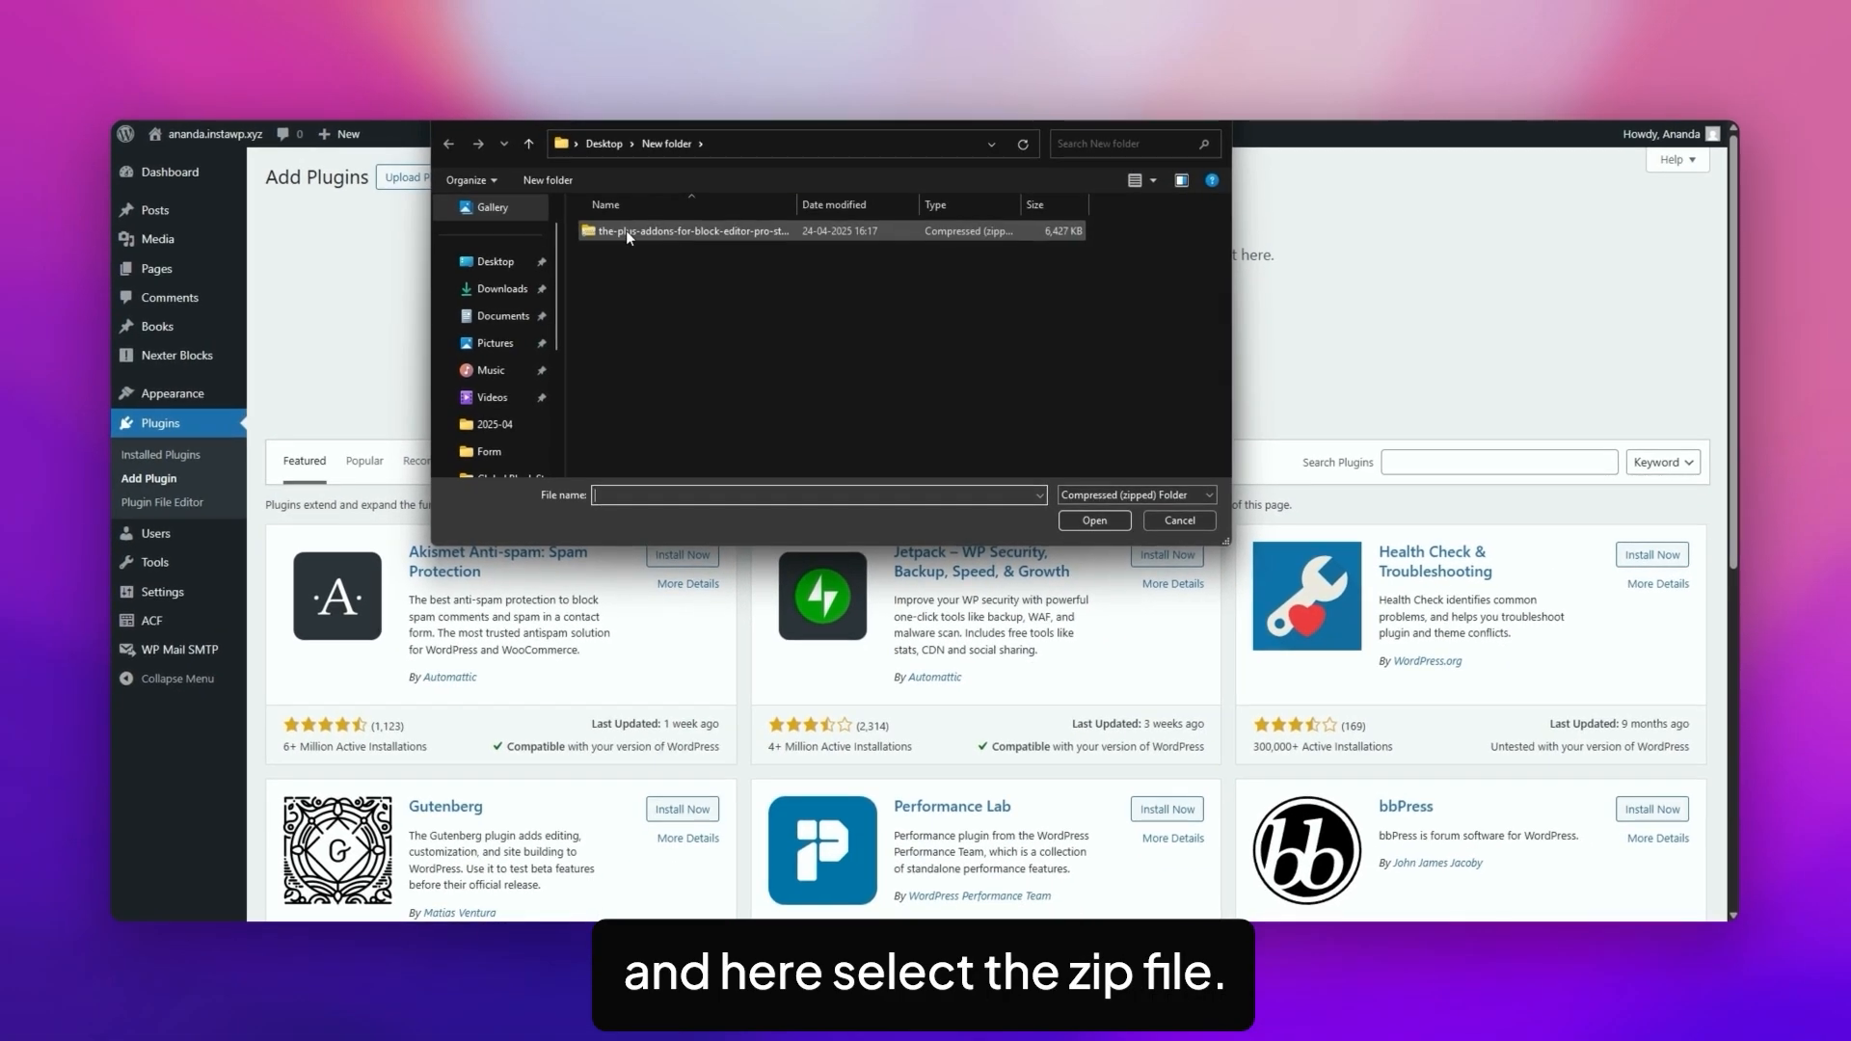
{"action": "left_click", "coordinate": [626, 229]}
{"action": "left_click", "coordinate": [1103, 525]}
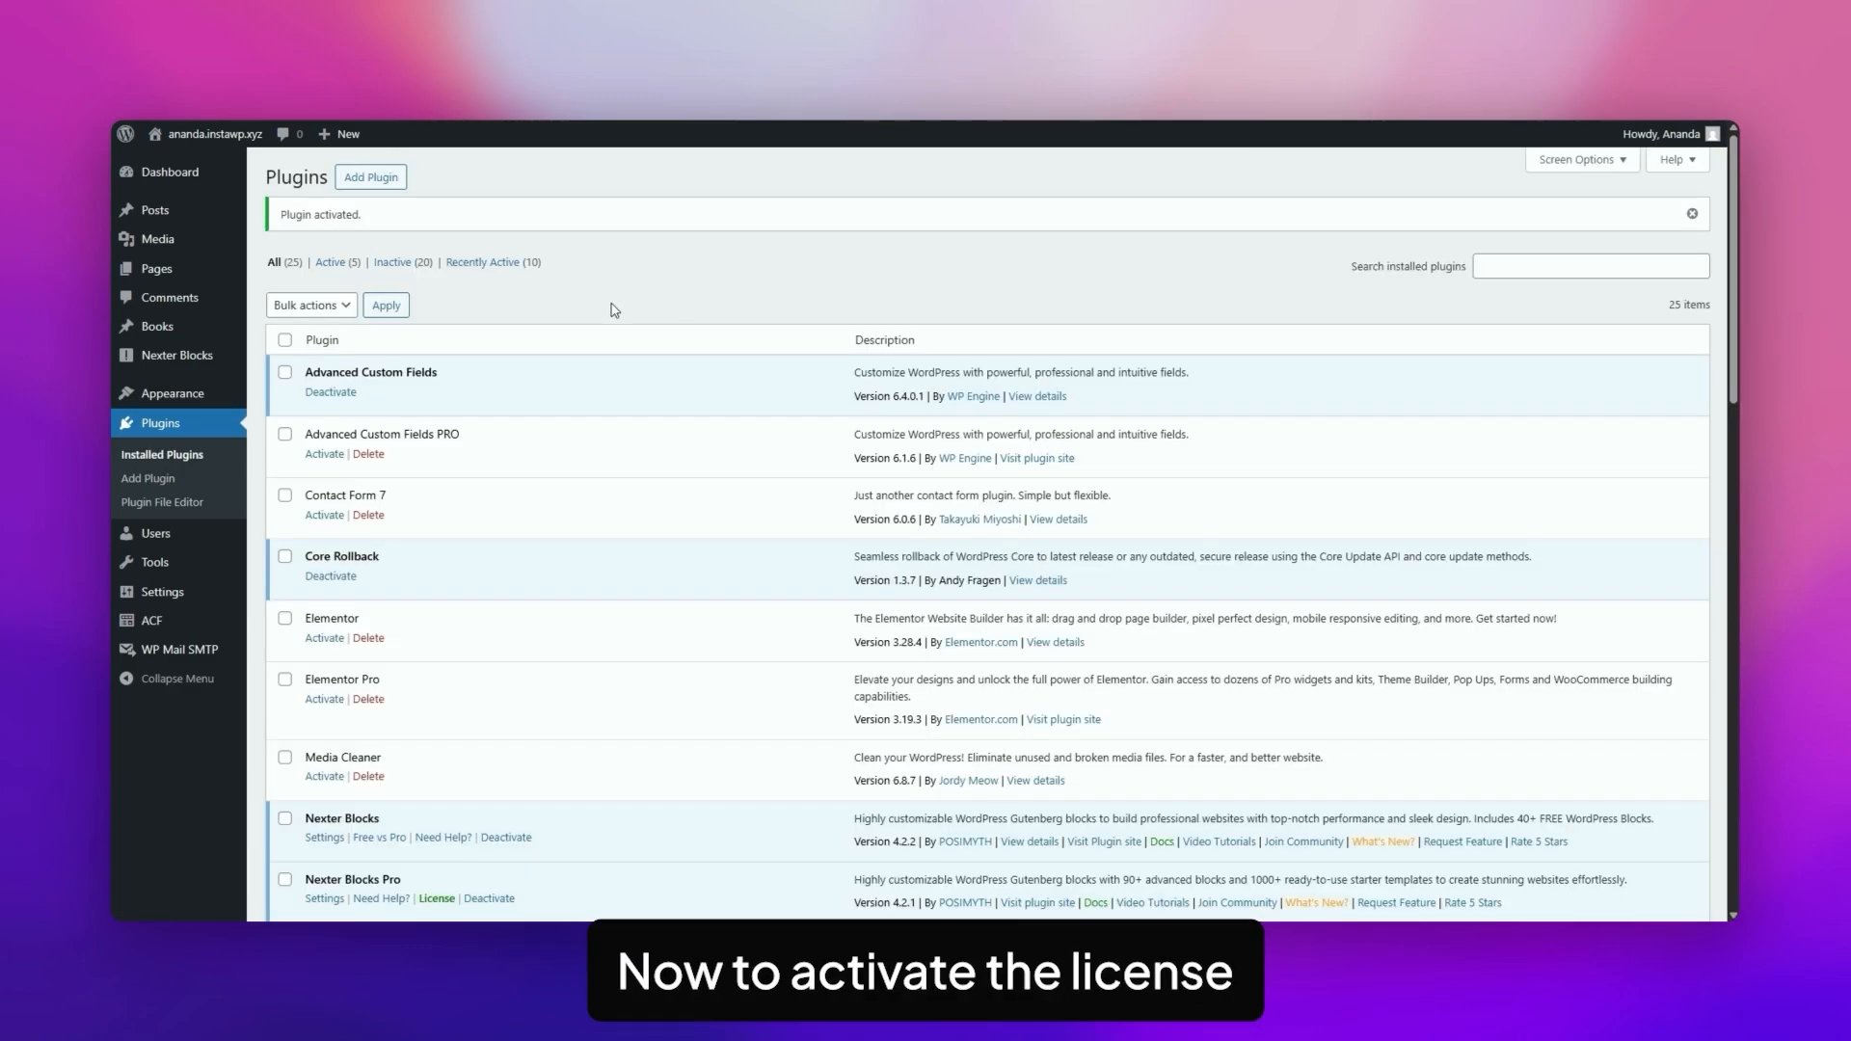
{"action": "mouse_move", "coordinate": [183, 361]}
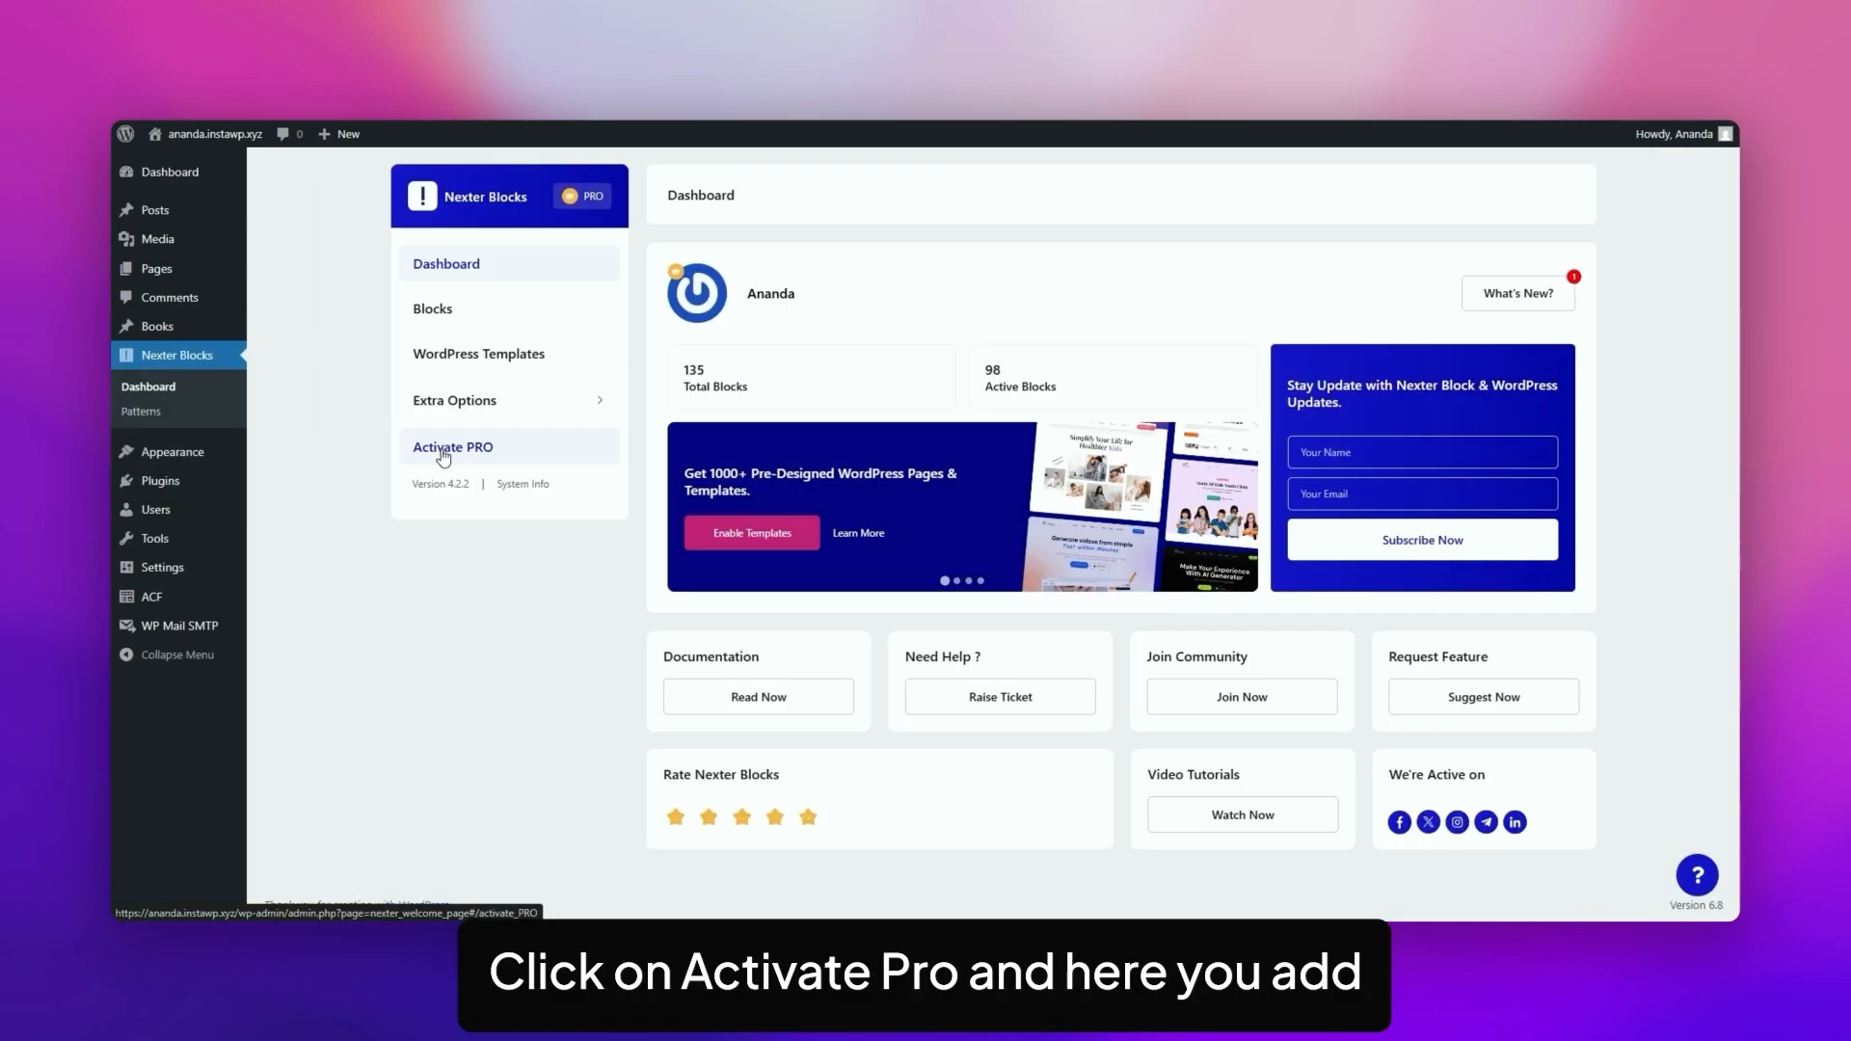
{"action": "left_click", "coordinate": [445, 451]}
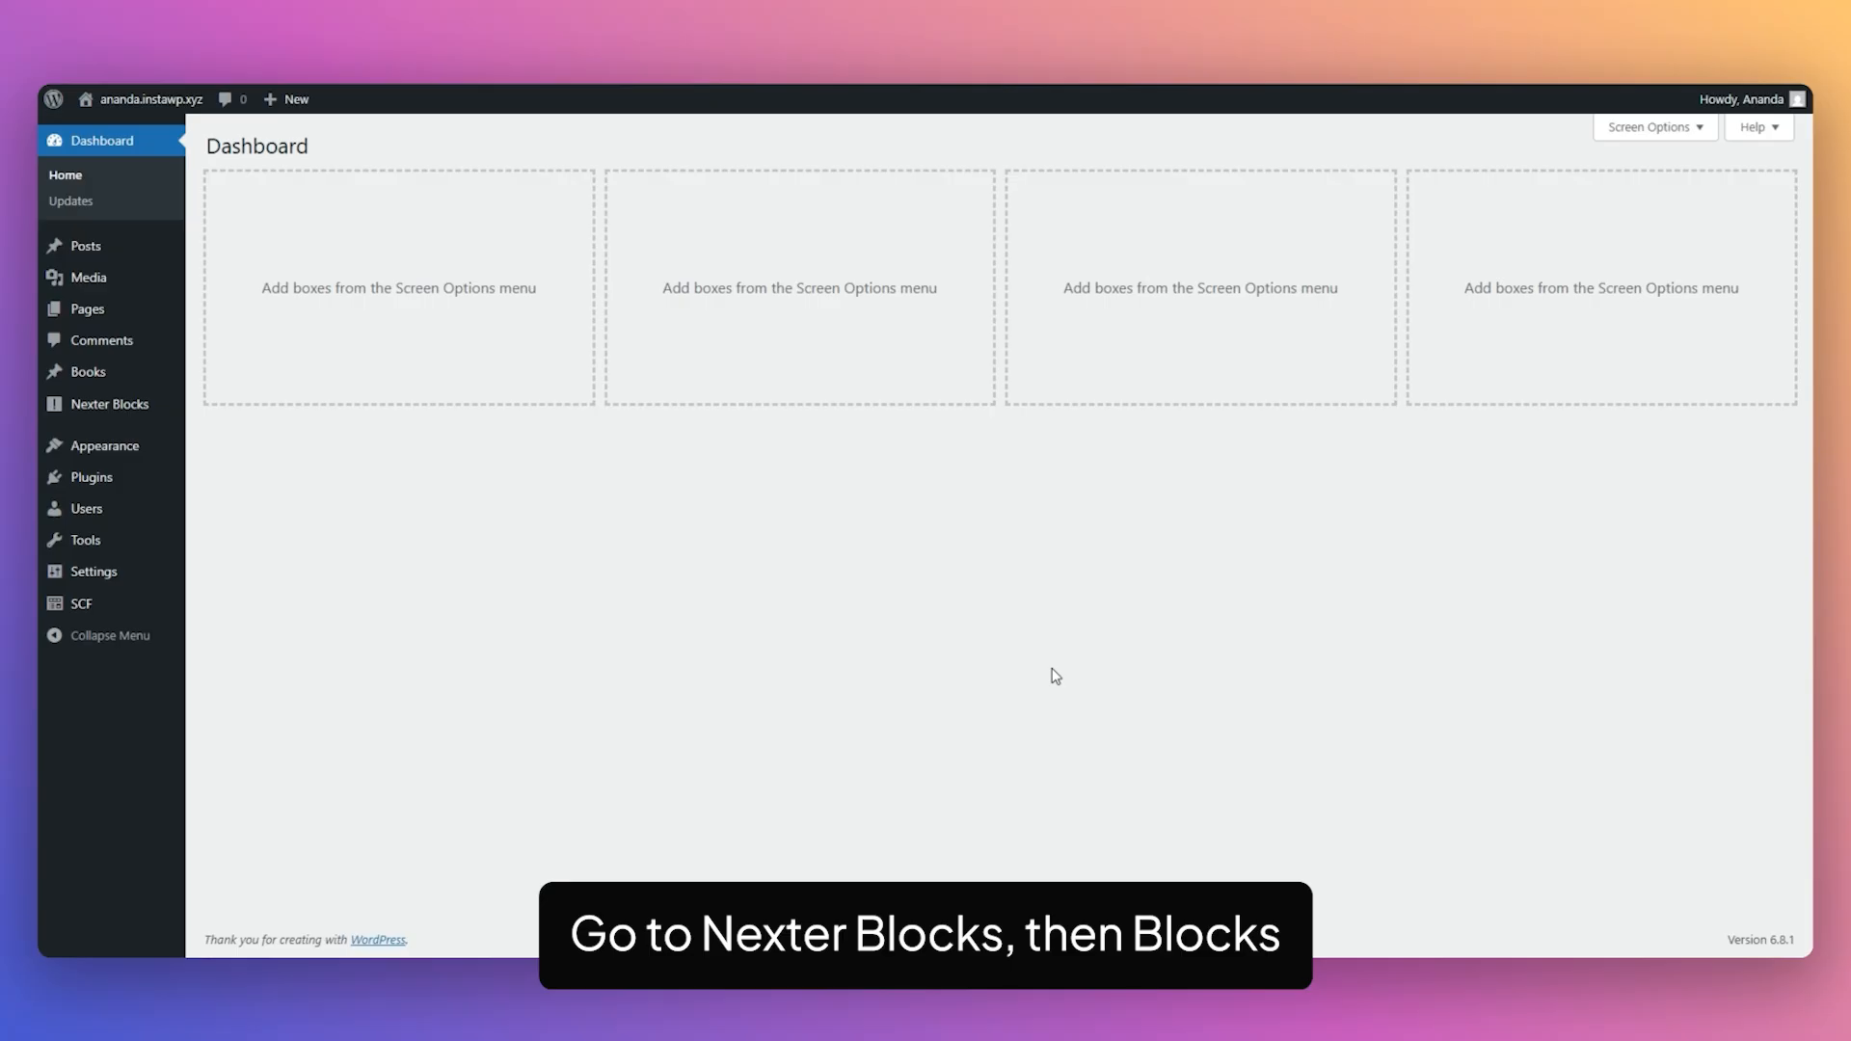
- Find the Table of Contents block in the Nexter Blocks list, enable it and save the settings
{"action": "left_click", "coordinate": [130, 403]}
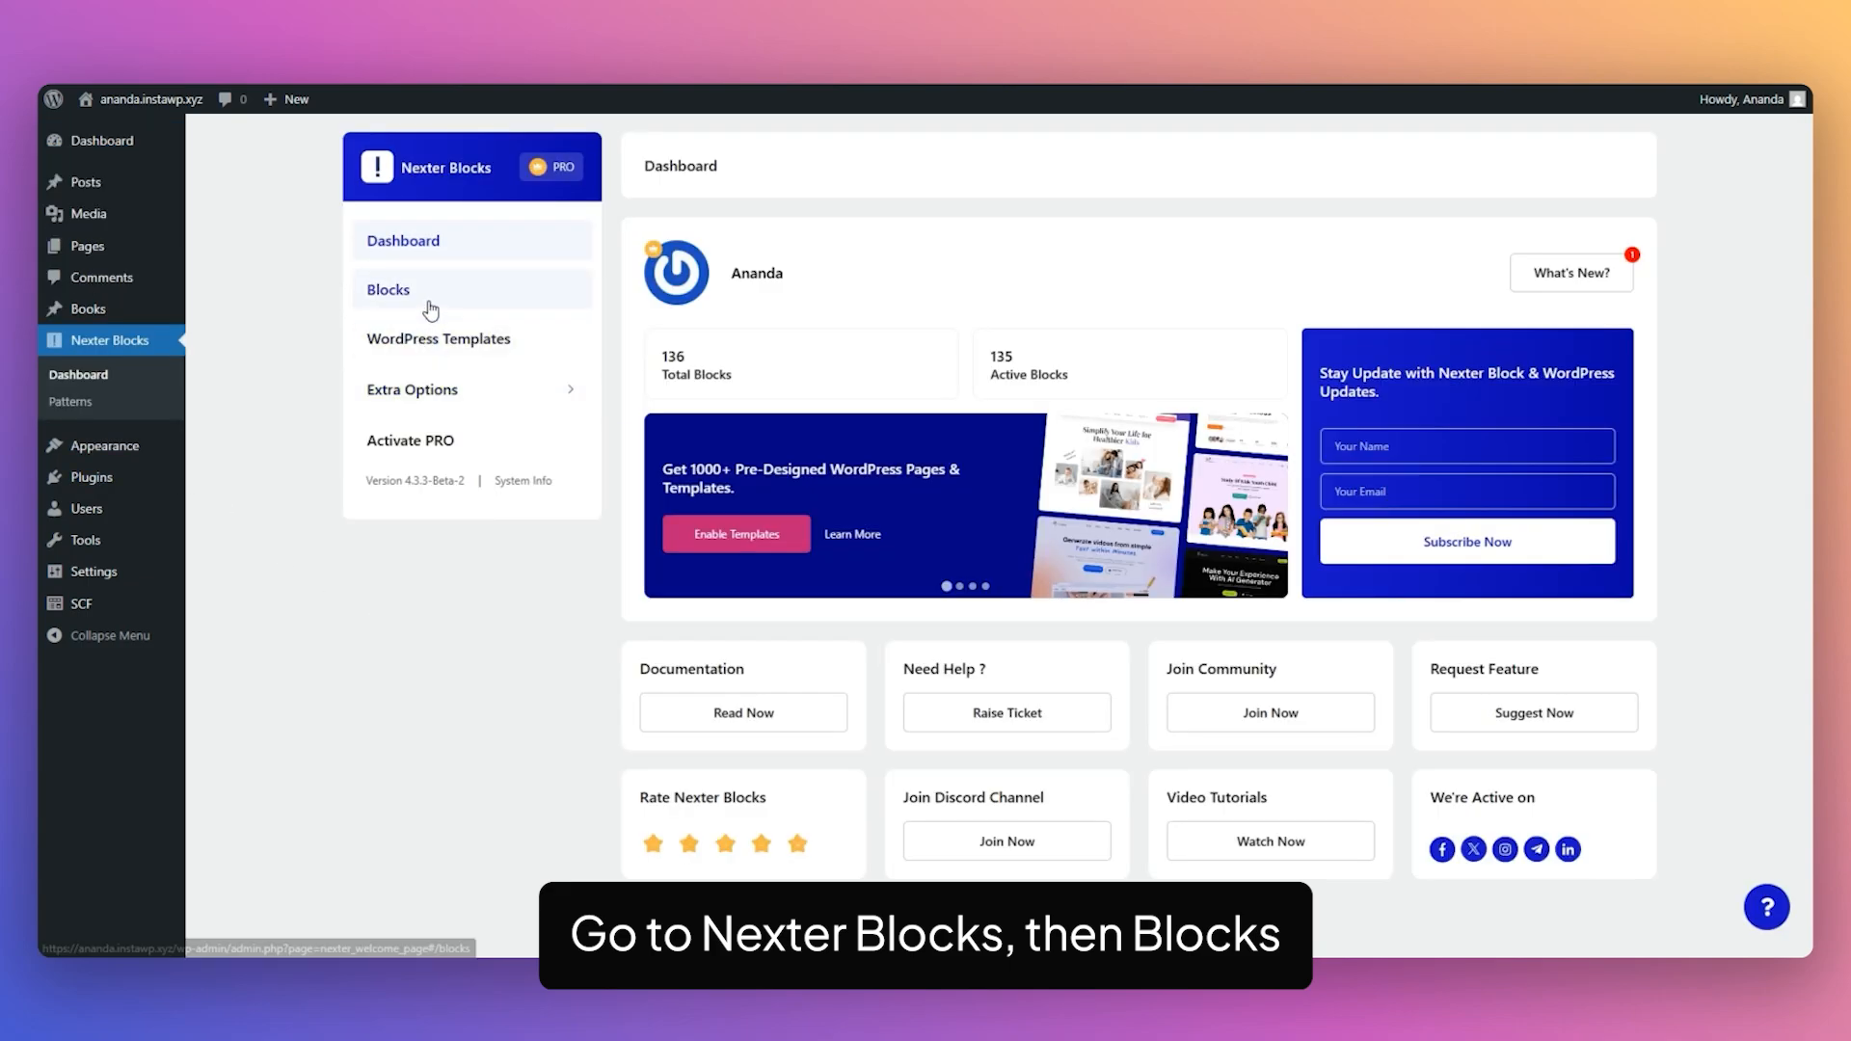
{"action": "left_click", "coordinate": [430, 307]}
{"action": "left_click", "coordinate": [1289, 257]}
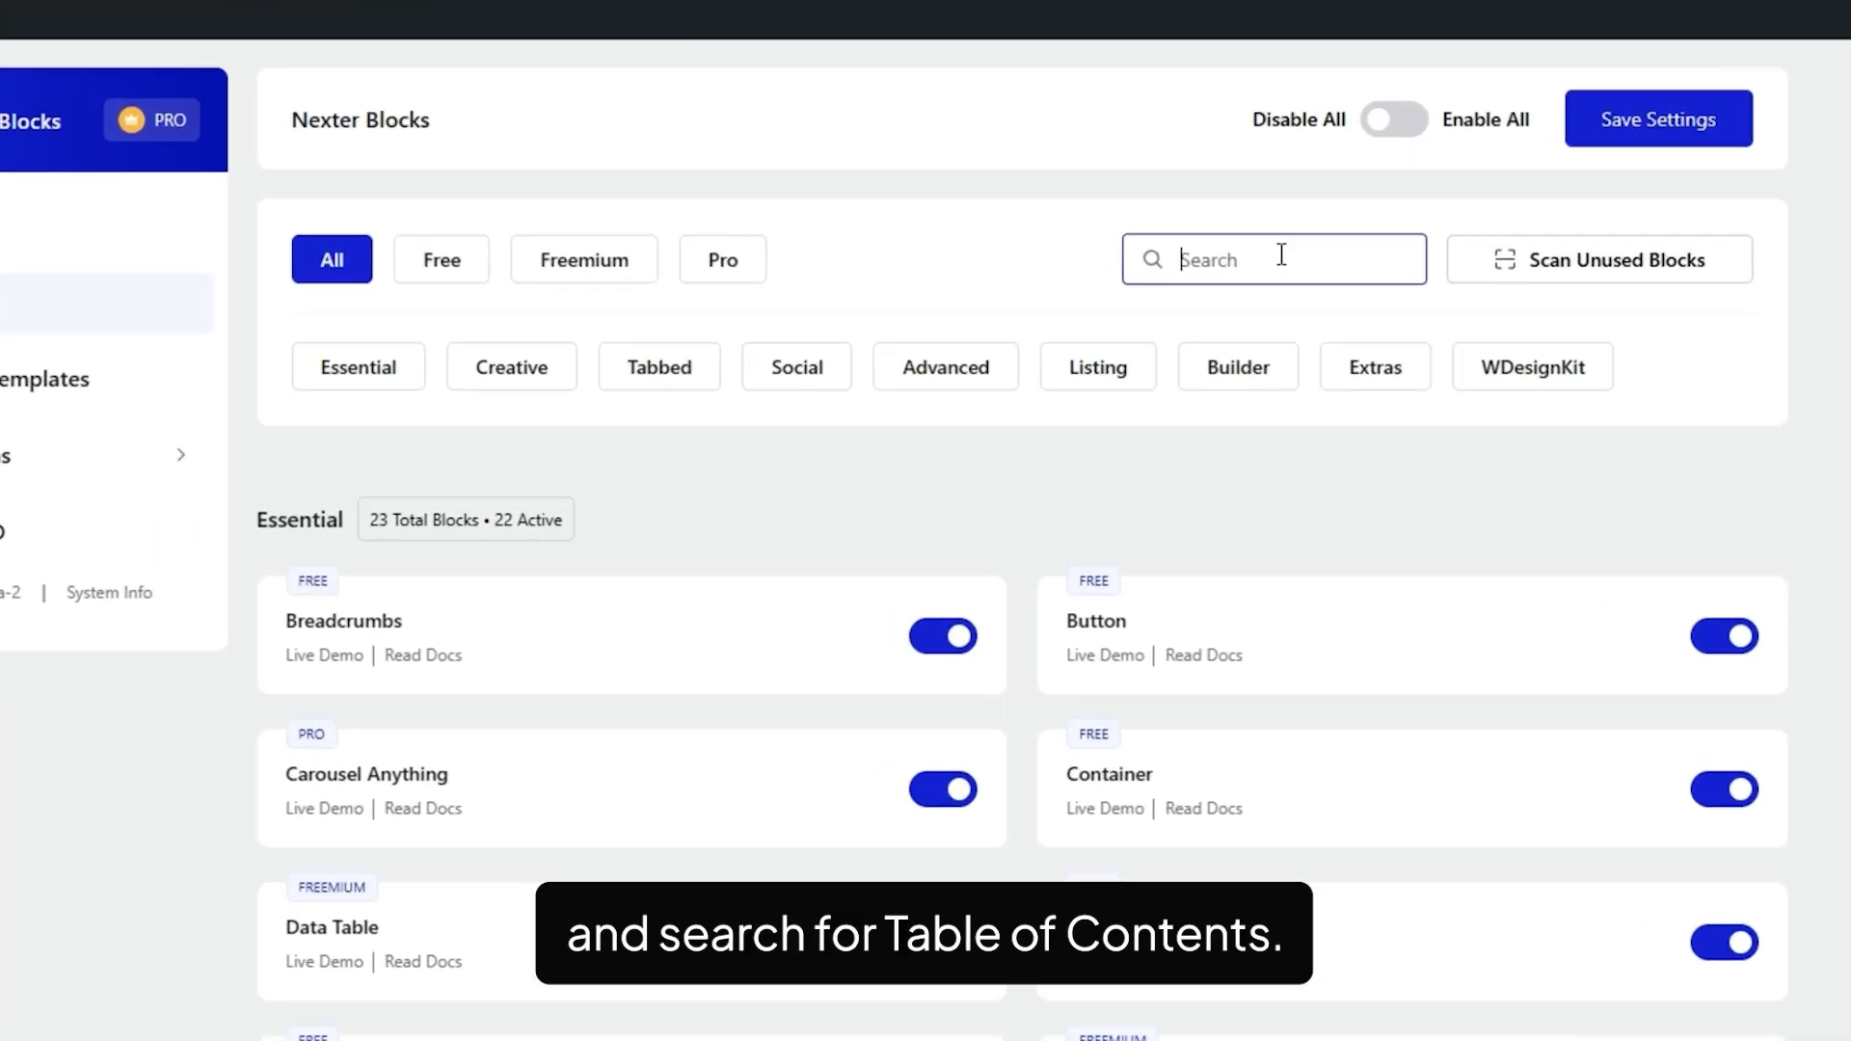
{"action": "type", "text": "table of"}
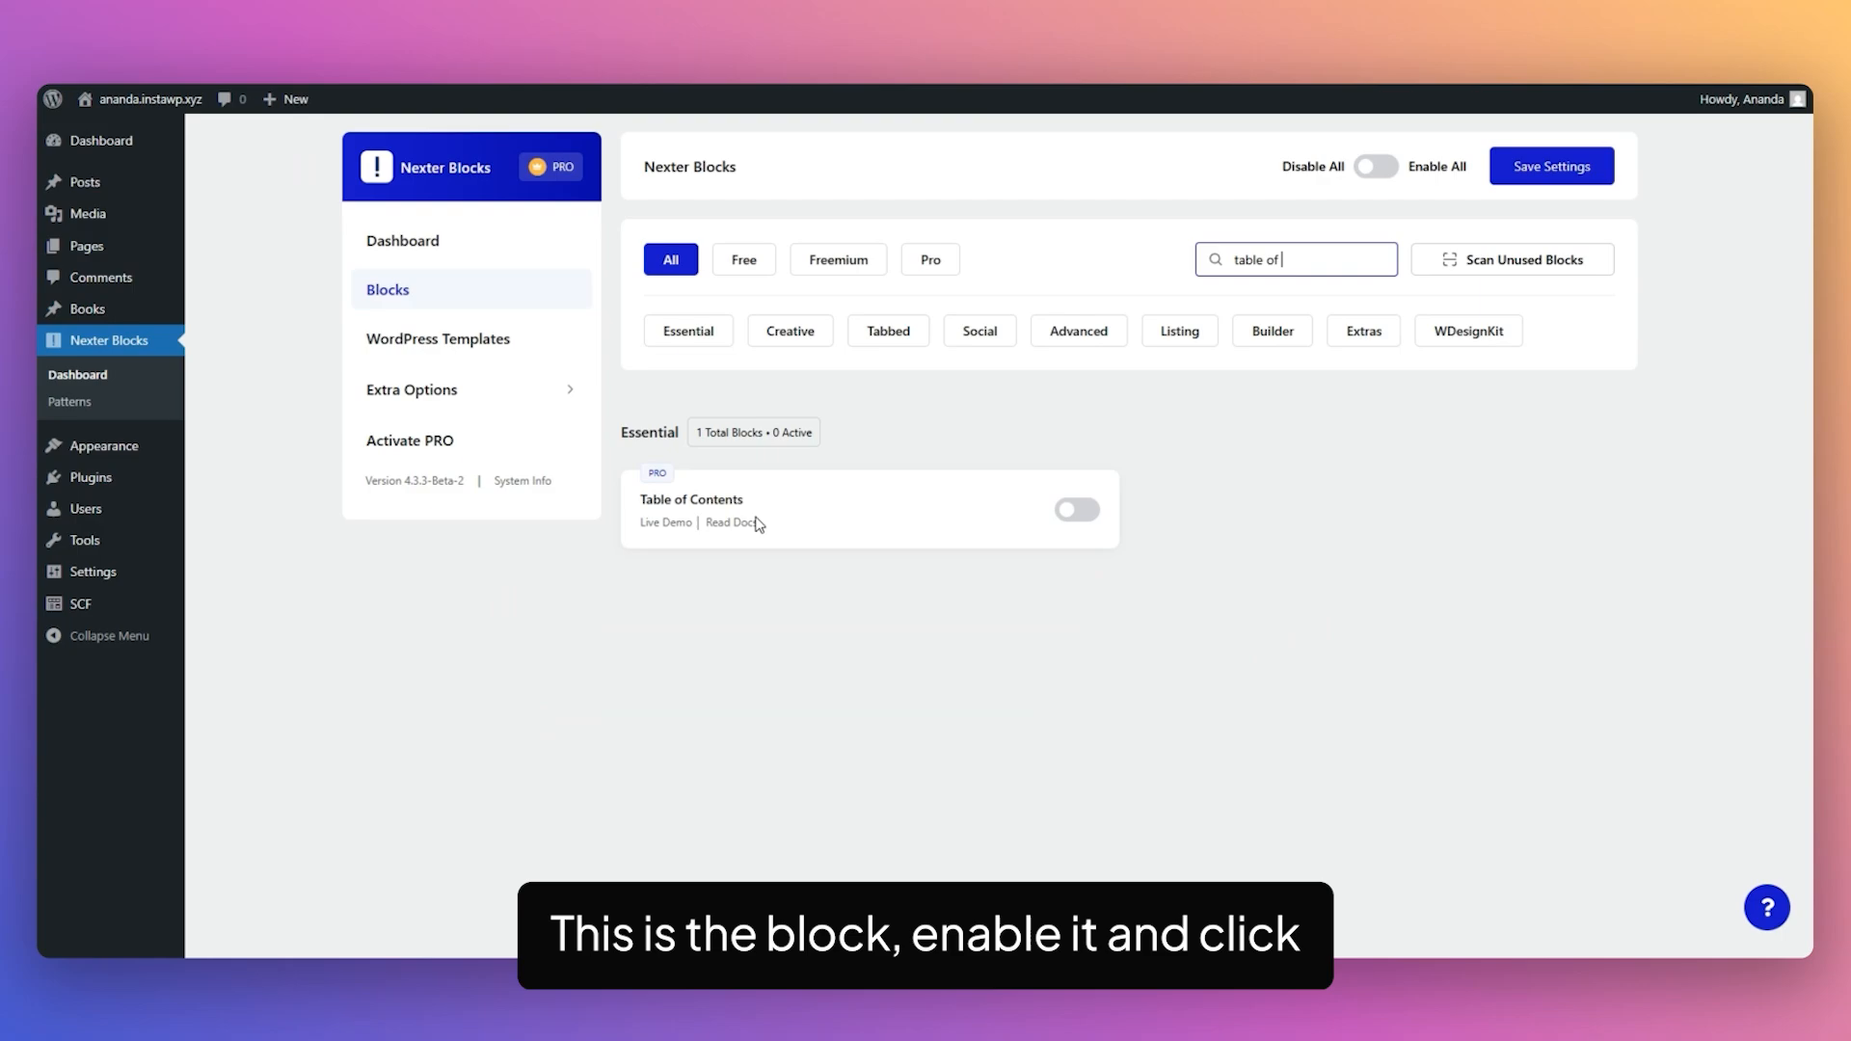
{"action": "left_click", "coordinate": [1076, 509]}
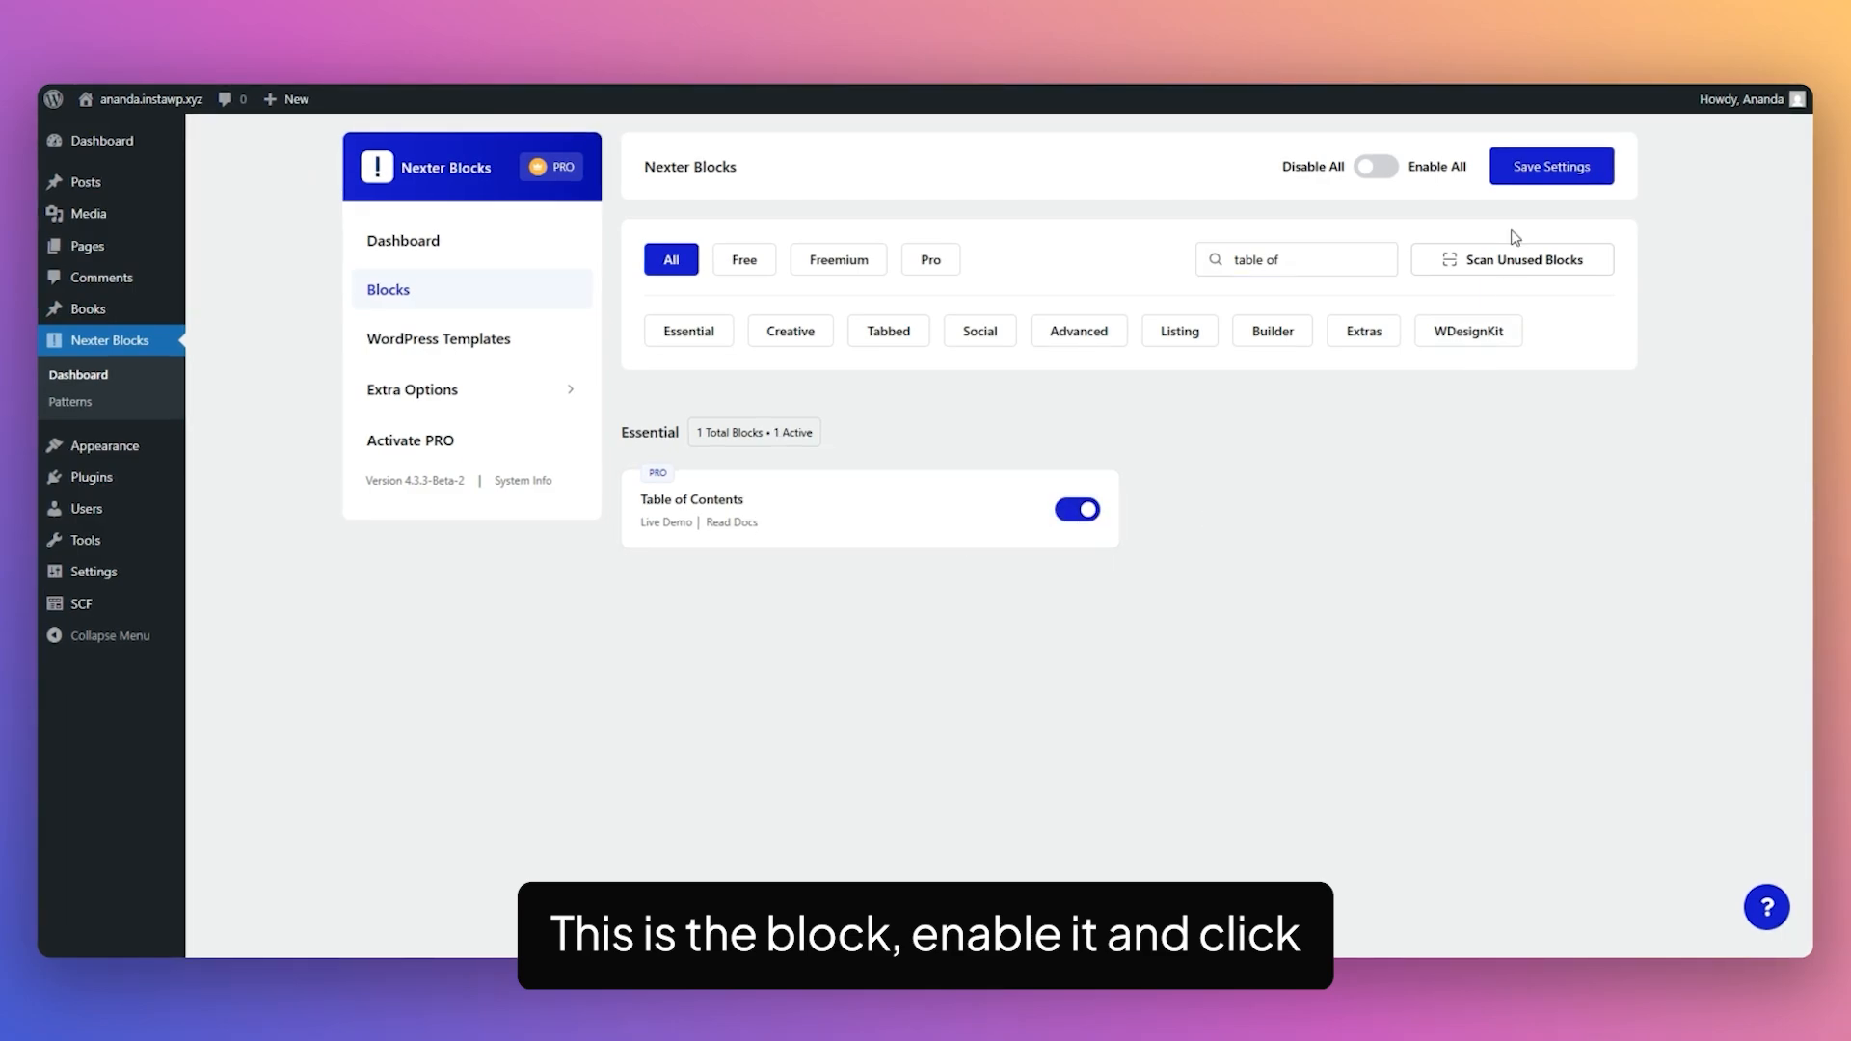
{"action": "left_click", "coordinate": [1528, 168]}
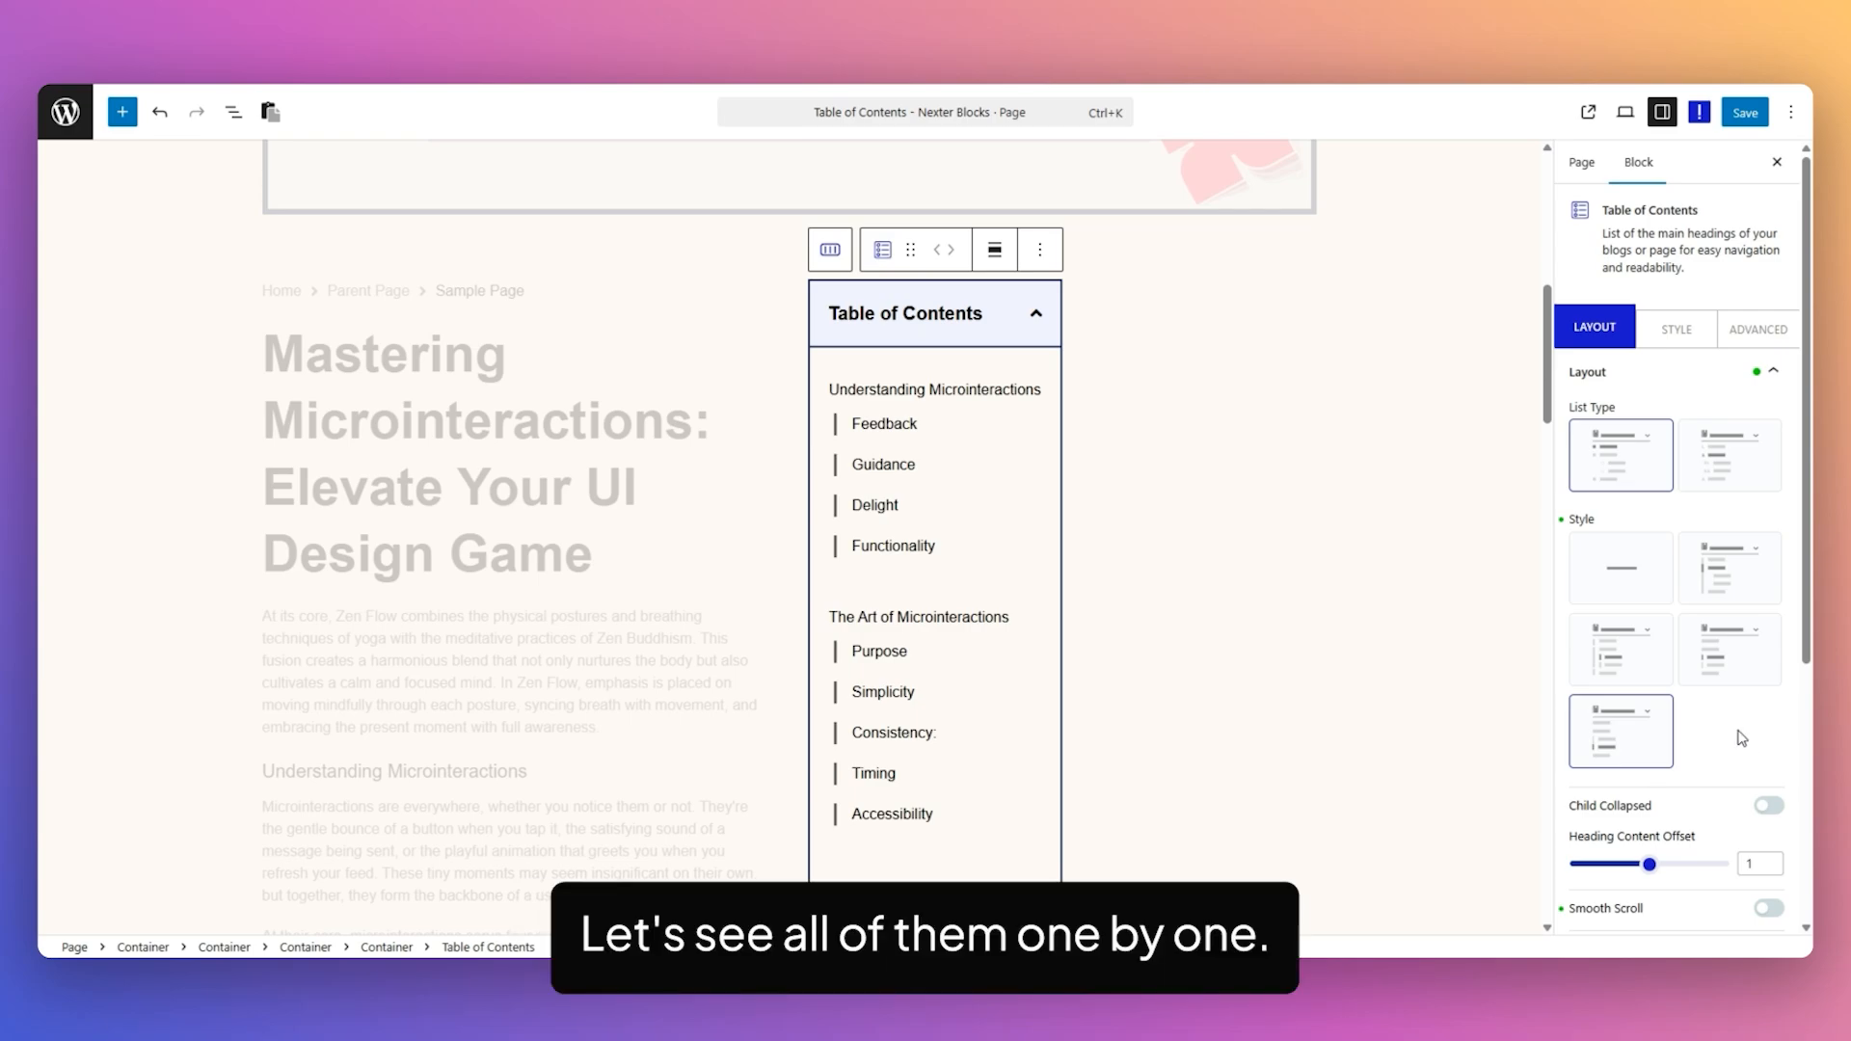
- Try the None style on the Table of Contents block with the ordered list type, and return to the unordered list
{"action": "left_click", "coordinate": [1623, 568]}
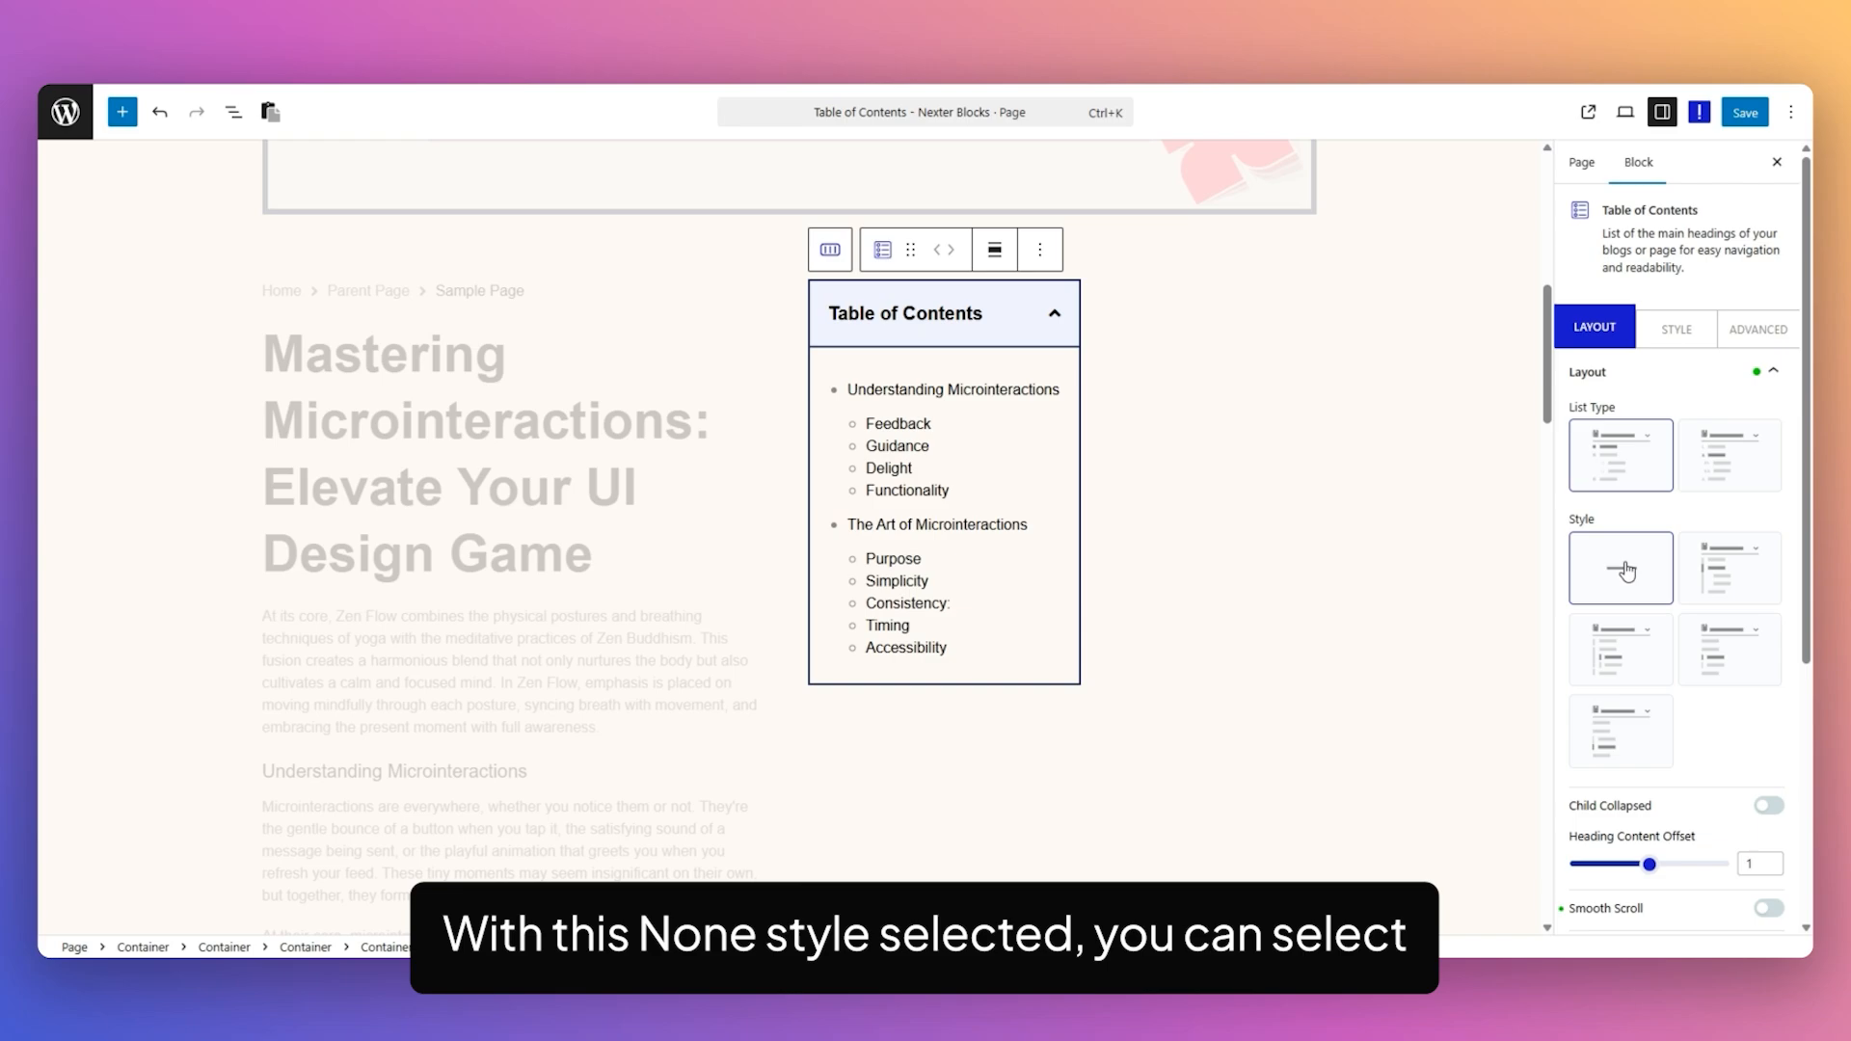
{"action": "left_click", "coordinate": [1725, 460]}
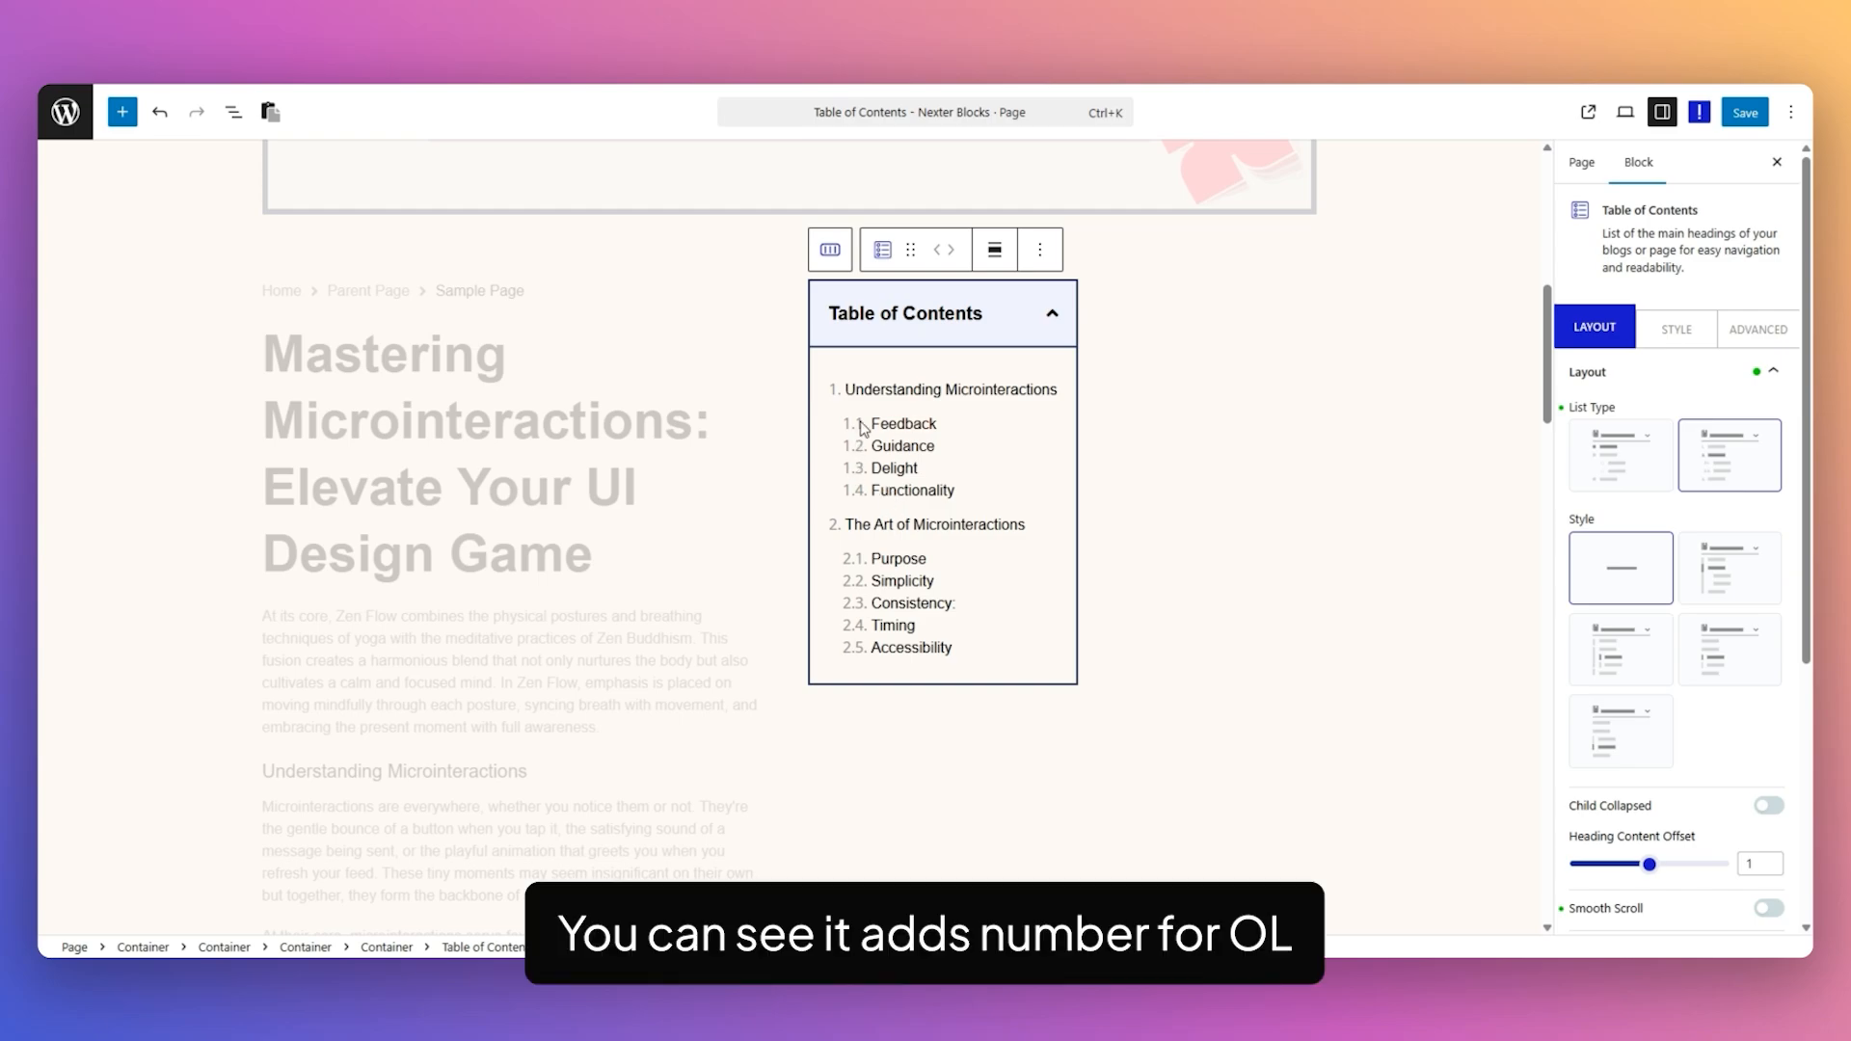
{"action": "left_click", "coordinate": [1620, 477]}
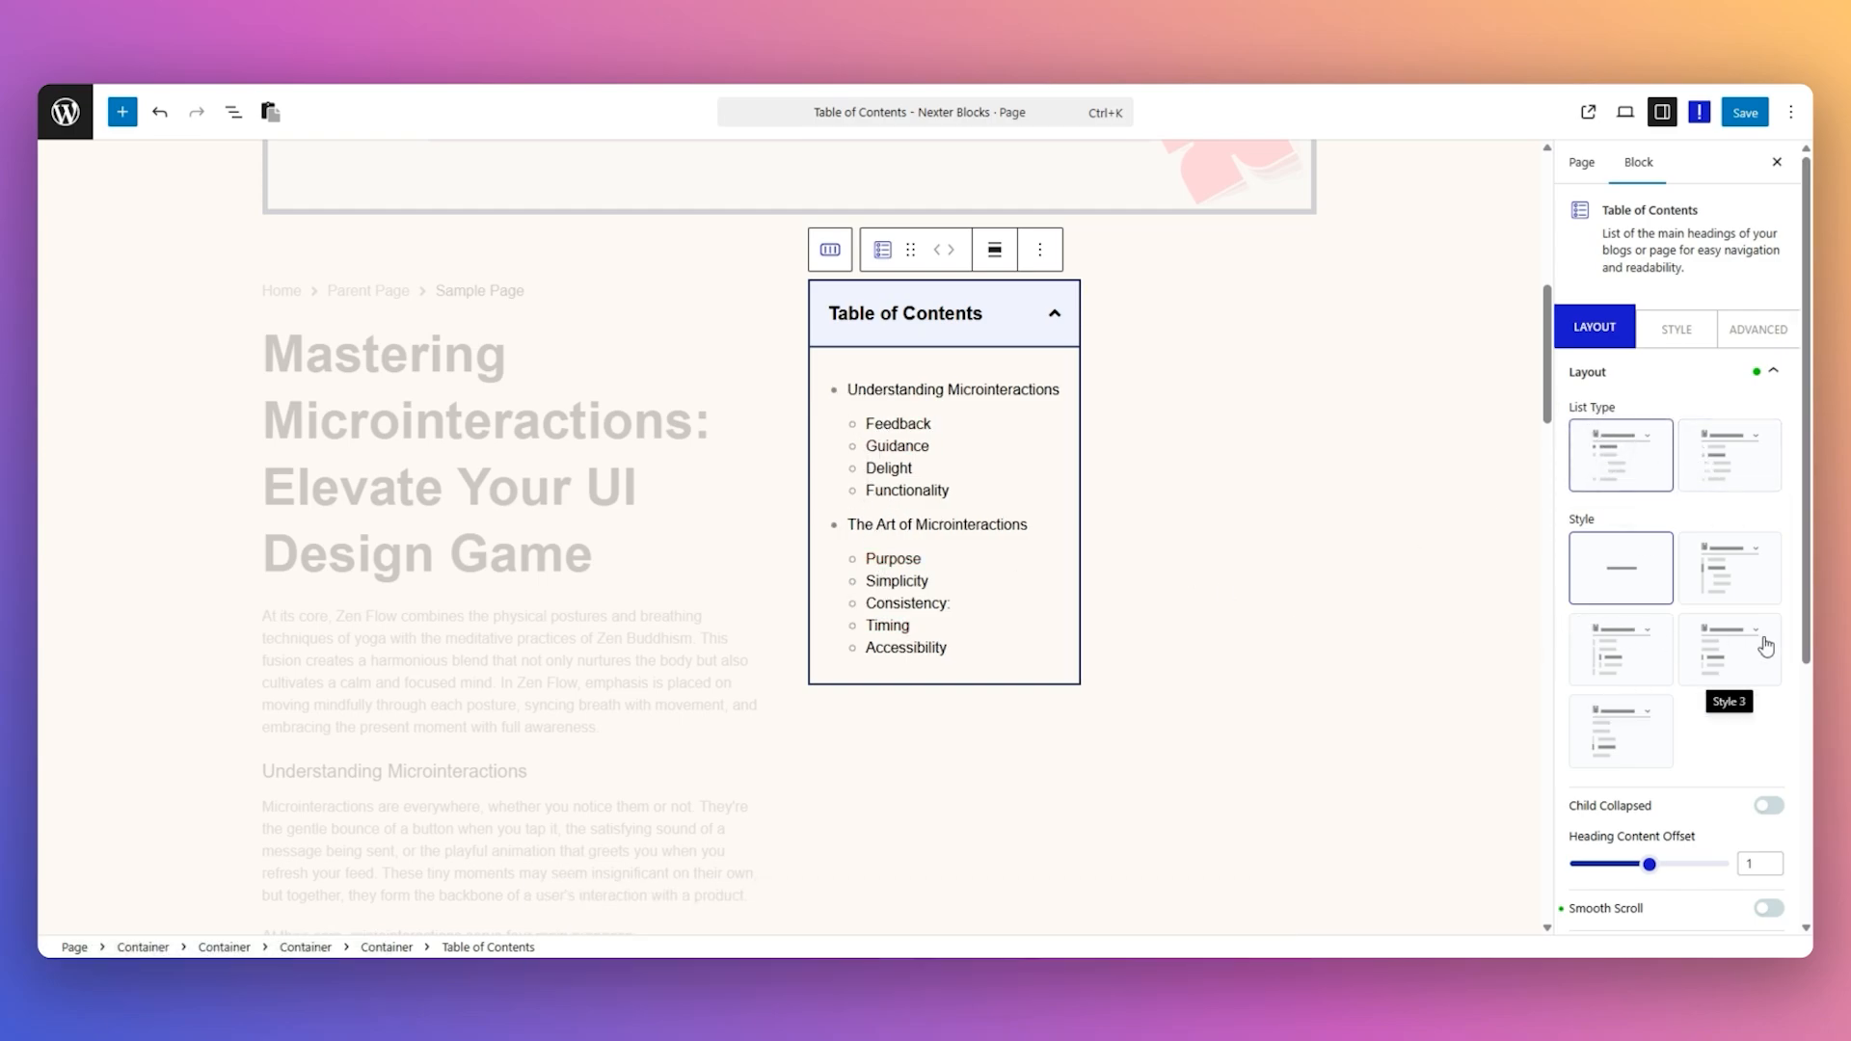
- Try each of the remaining Table of Contents styles in order and keep the last one in the set
{"action": "left_click", "coordinate": [1724, 582]}
{"action": "left_click", "coordinate": [1613, 645]}
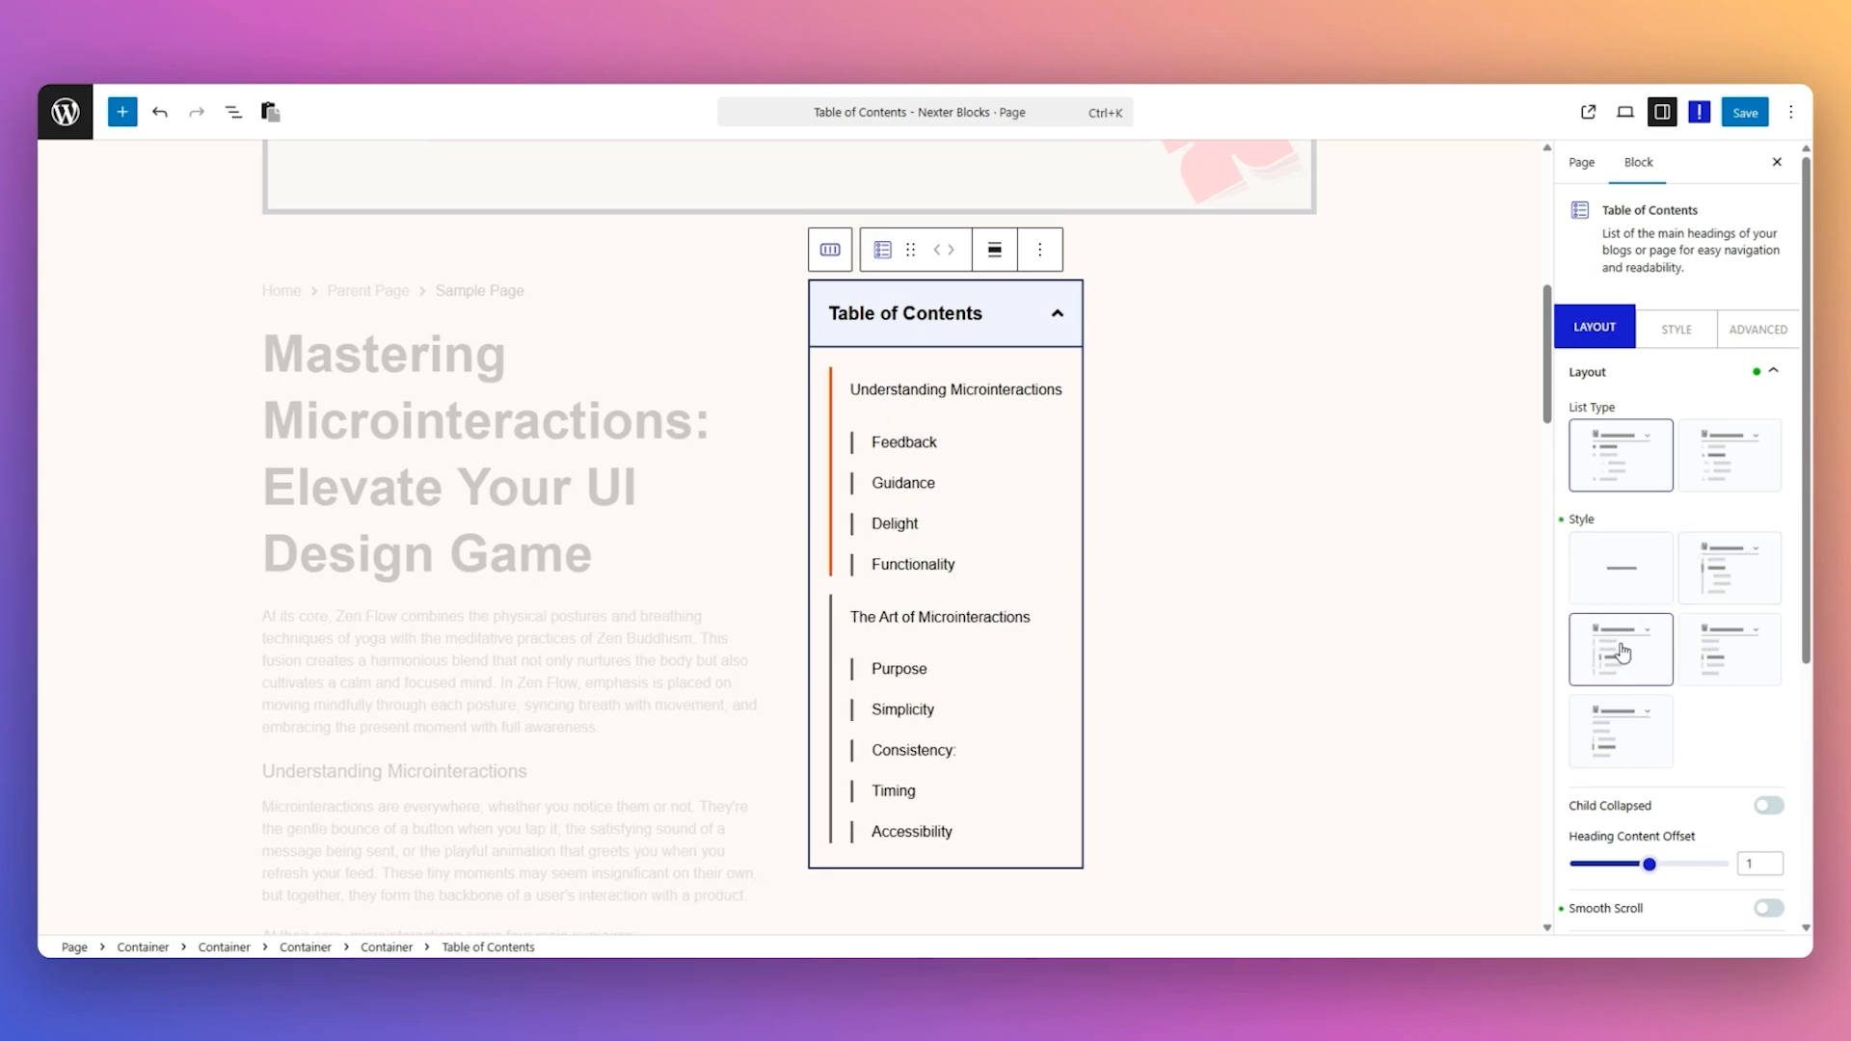
{"action": "left_click", "coordinate": [1732, 648]}
{"action": "left_click", "coordinate": [1607, 744]}
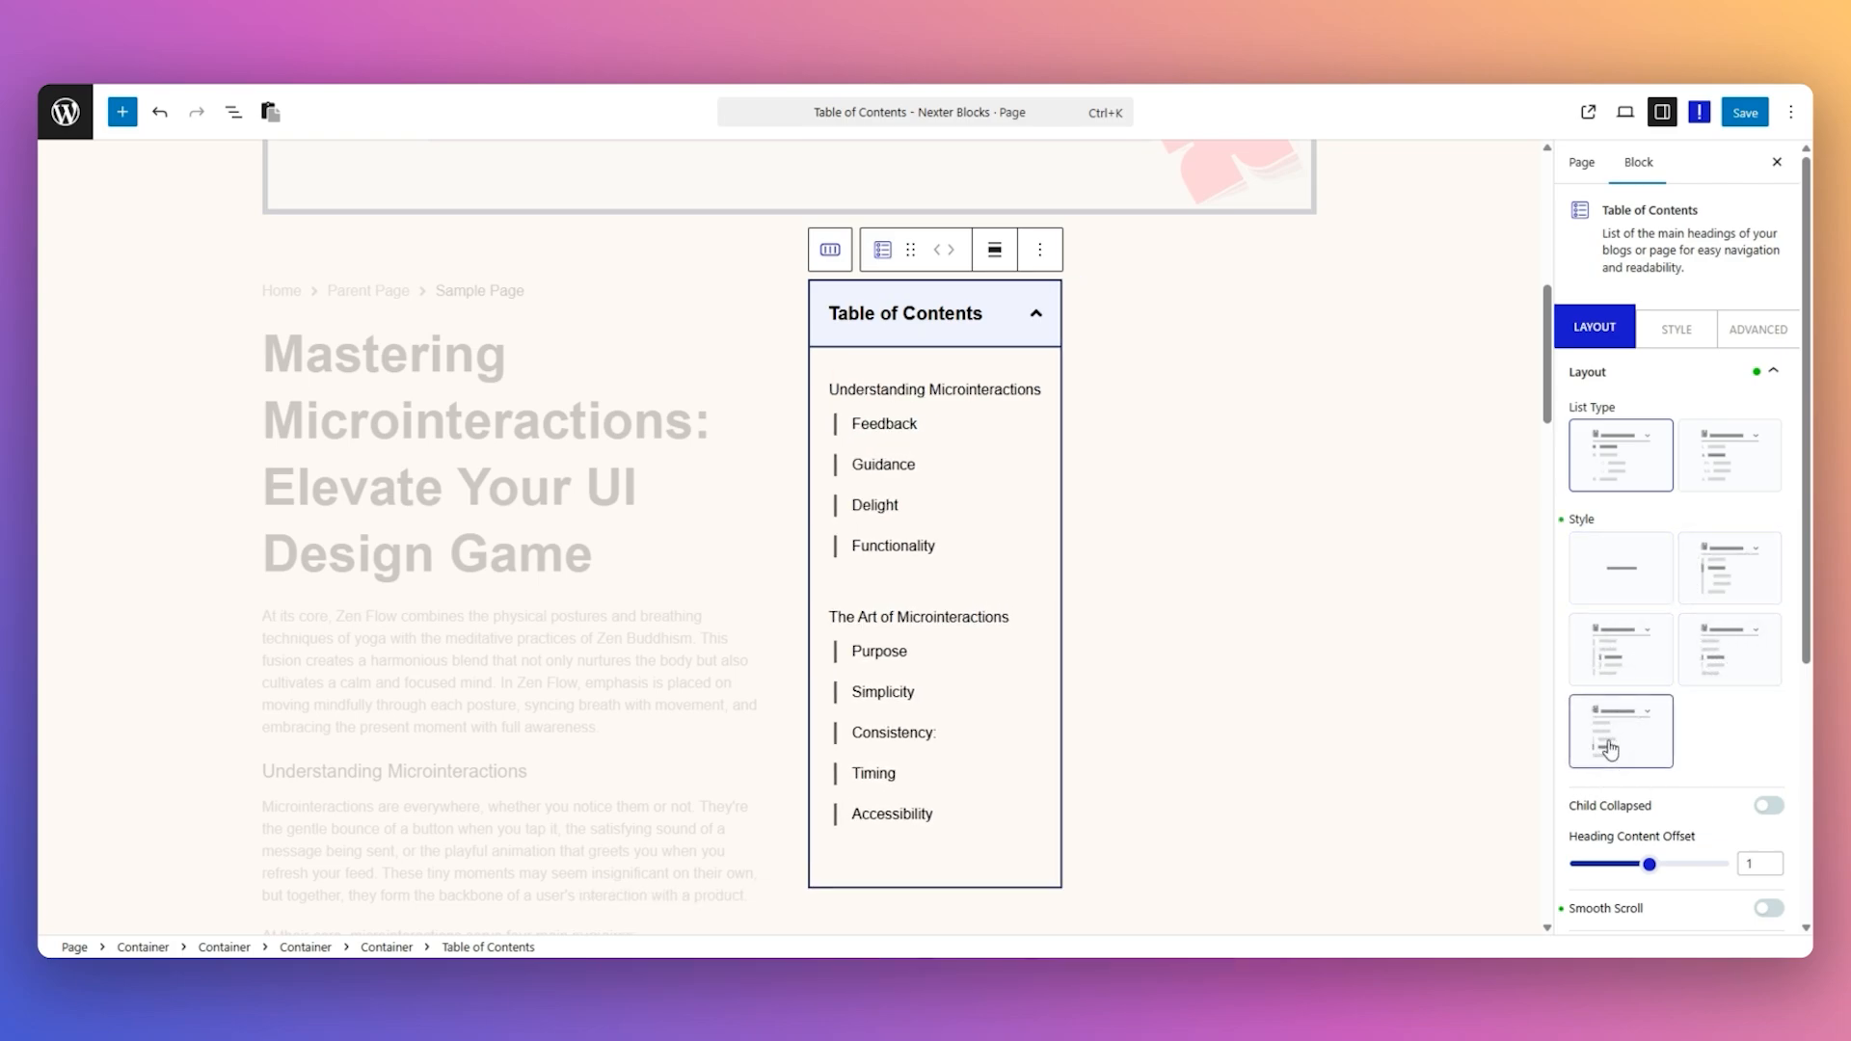
- Try the Child Collapsed option and turn it back off, and enable Smooth Scroll for the Table of Contents block
{"action": "scroll", "coordinate": [1584, 635], "scroll_direction": "down", "scroll_amount": 2}
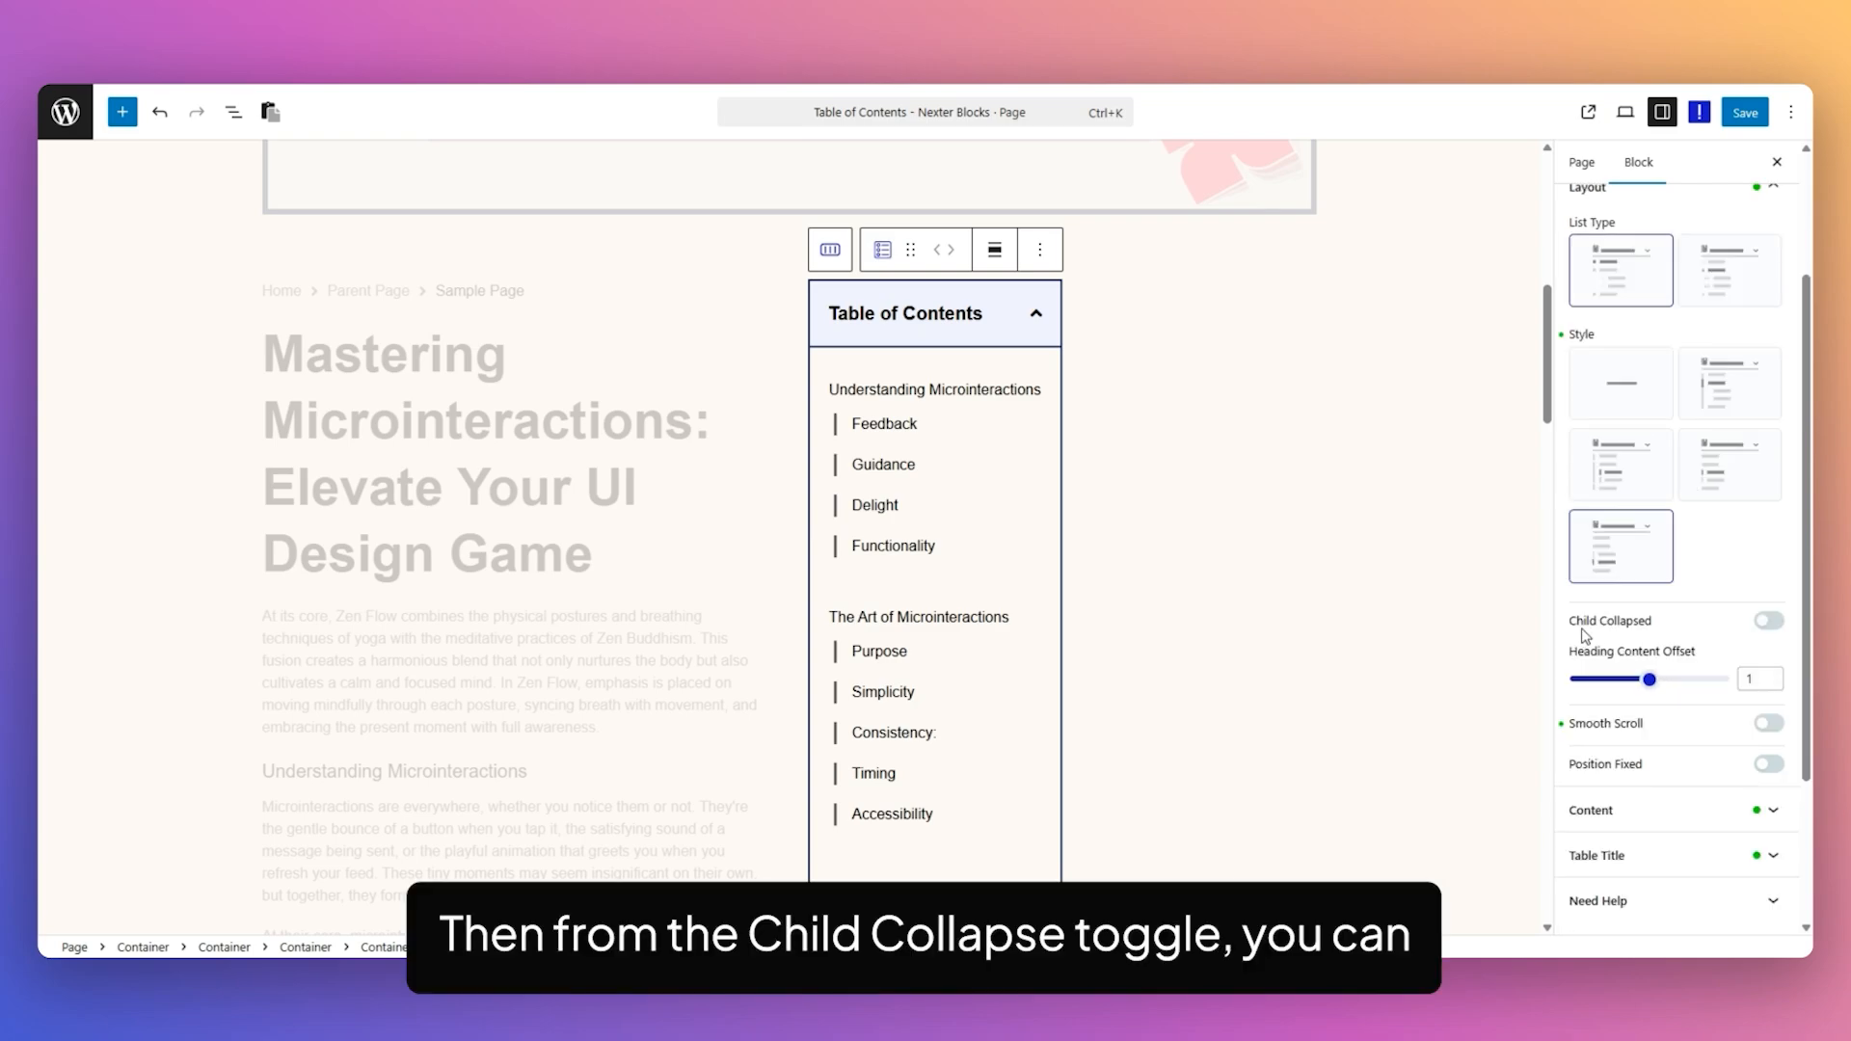
{"action": "left_click", "coordinate": [1769, 622]}
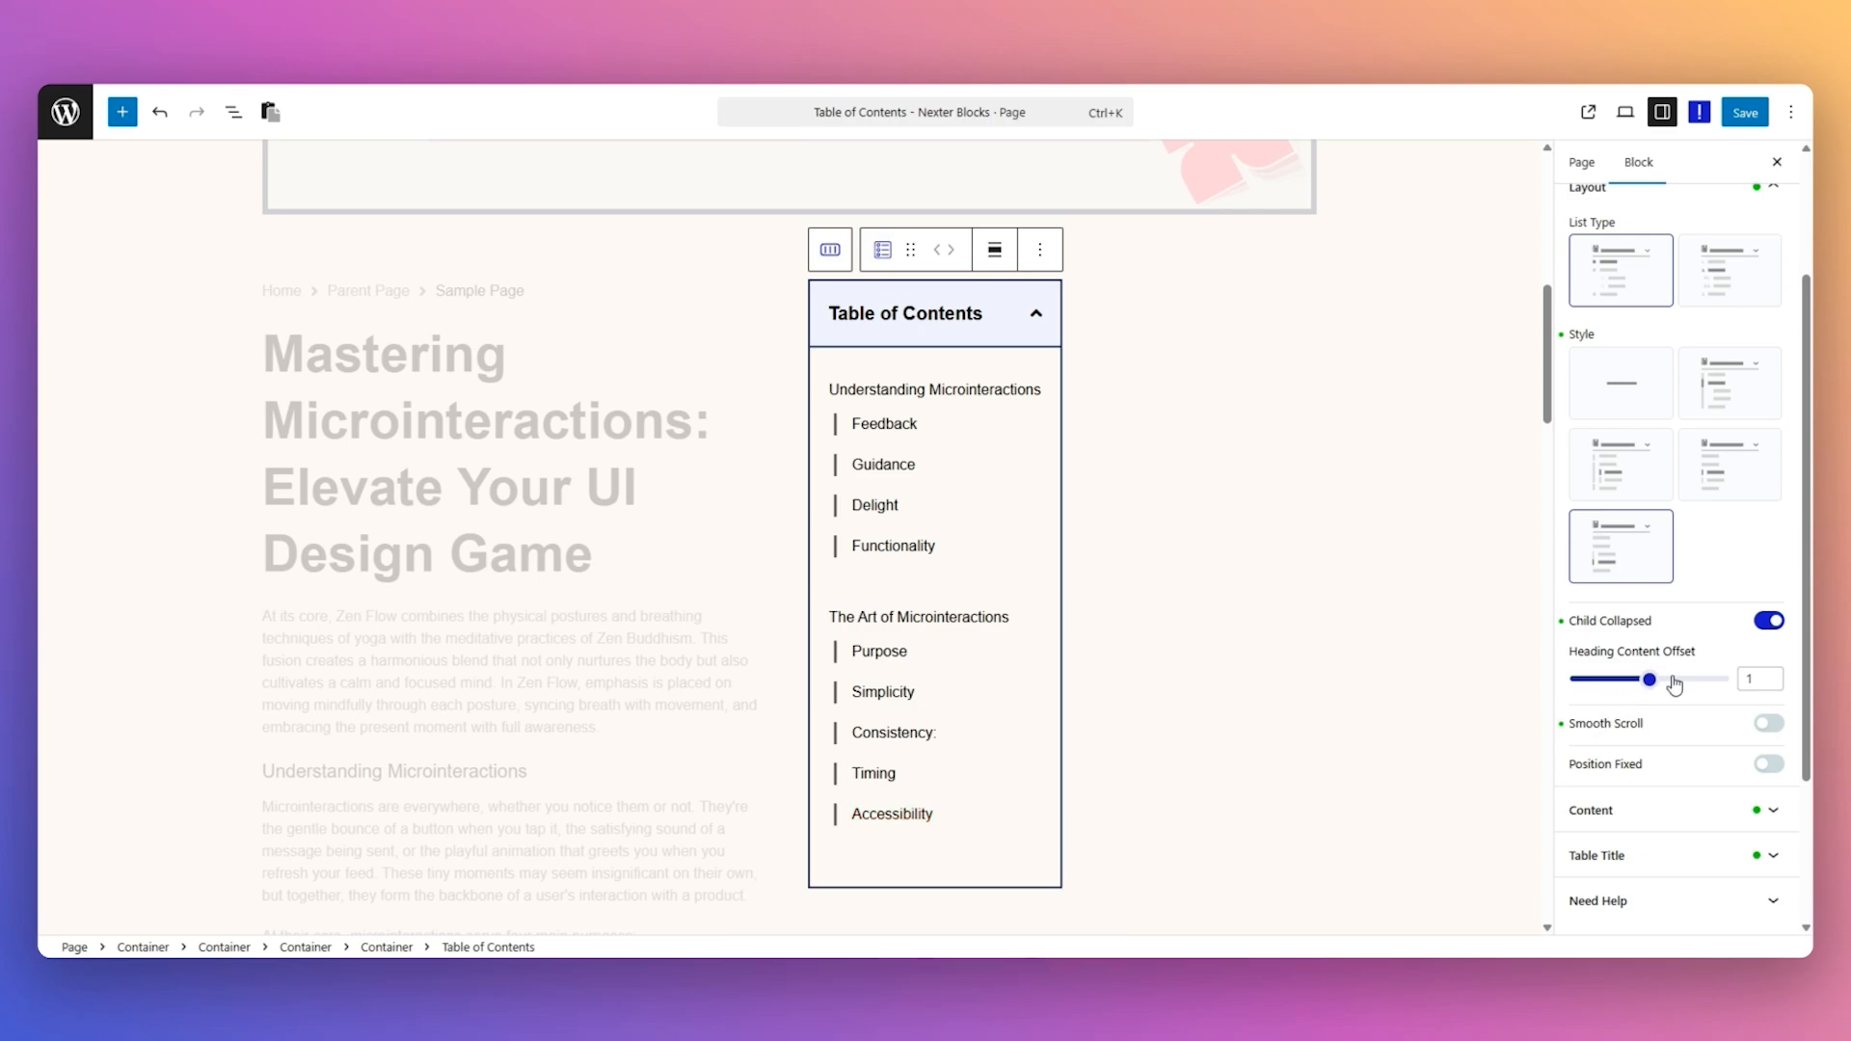
{"action": "left_click", "coordinate": [1769, 621]}
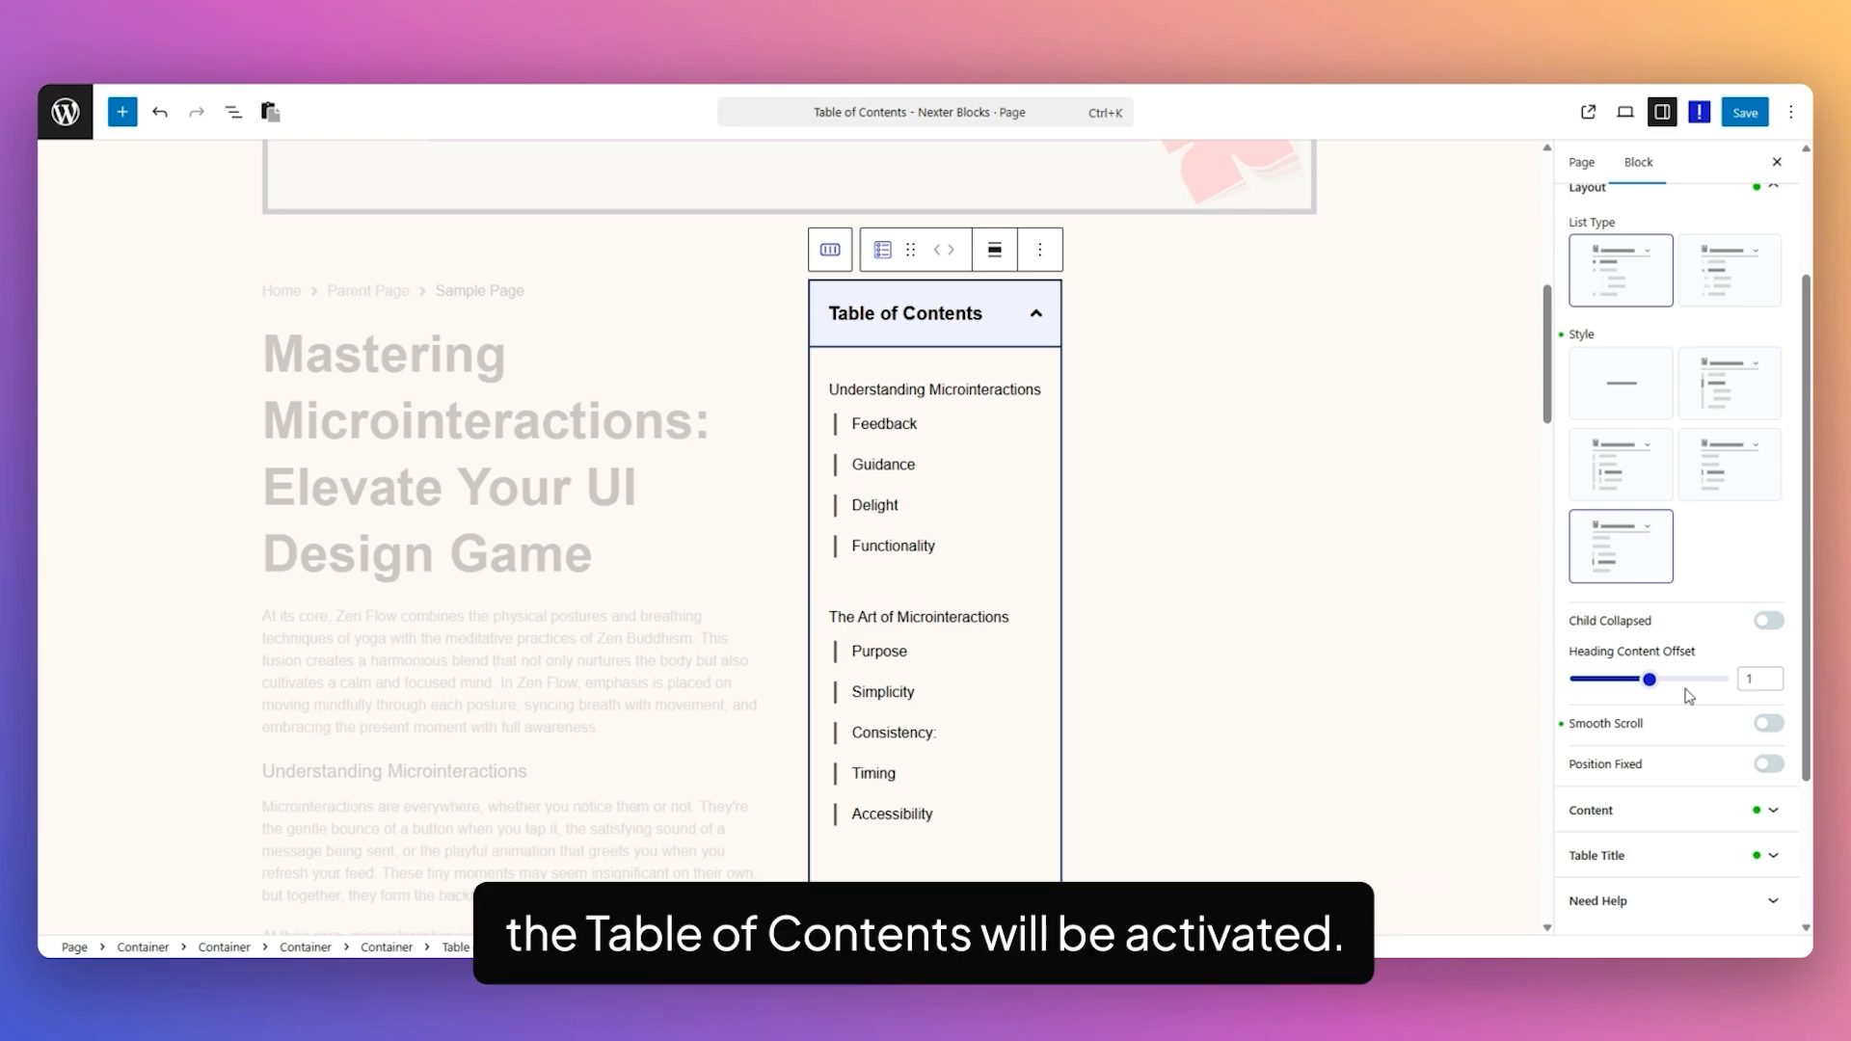
{"action": "left_click", "coordinate": [1769, 725]}
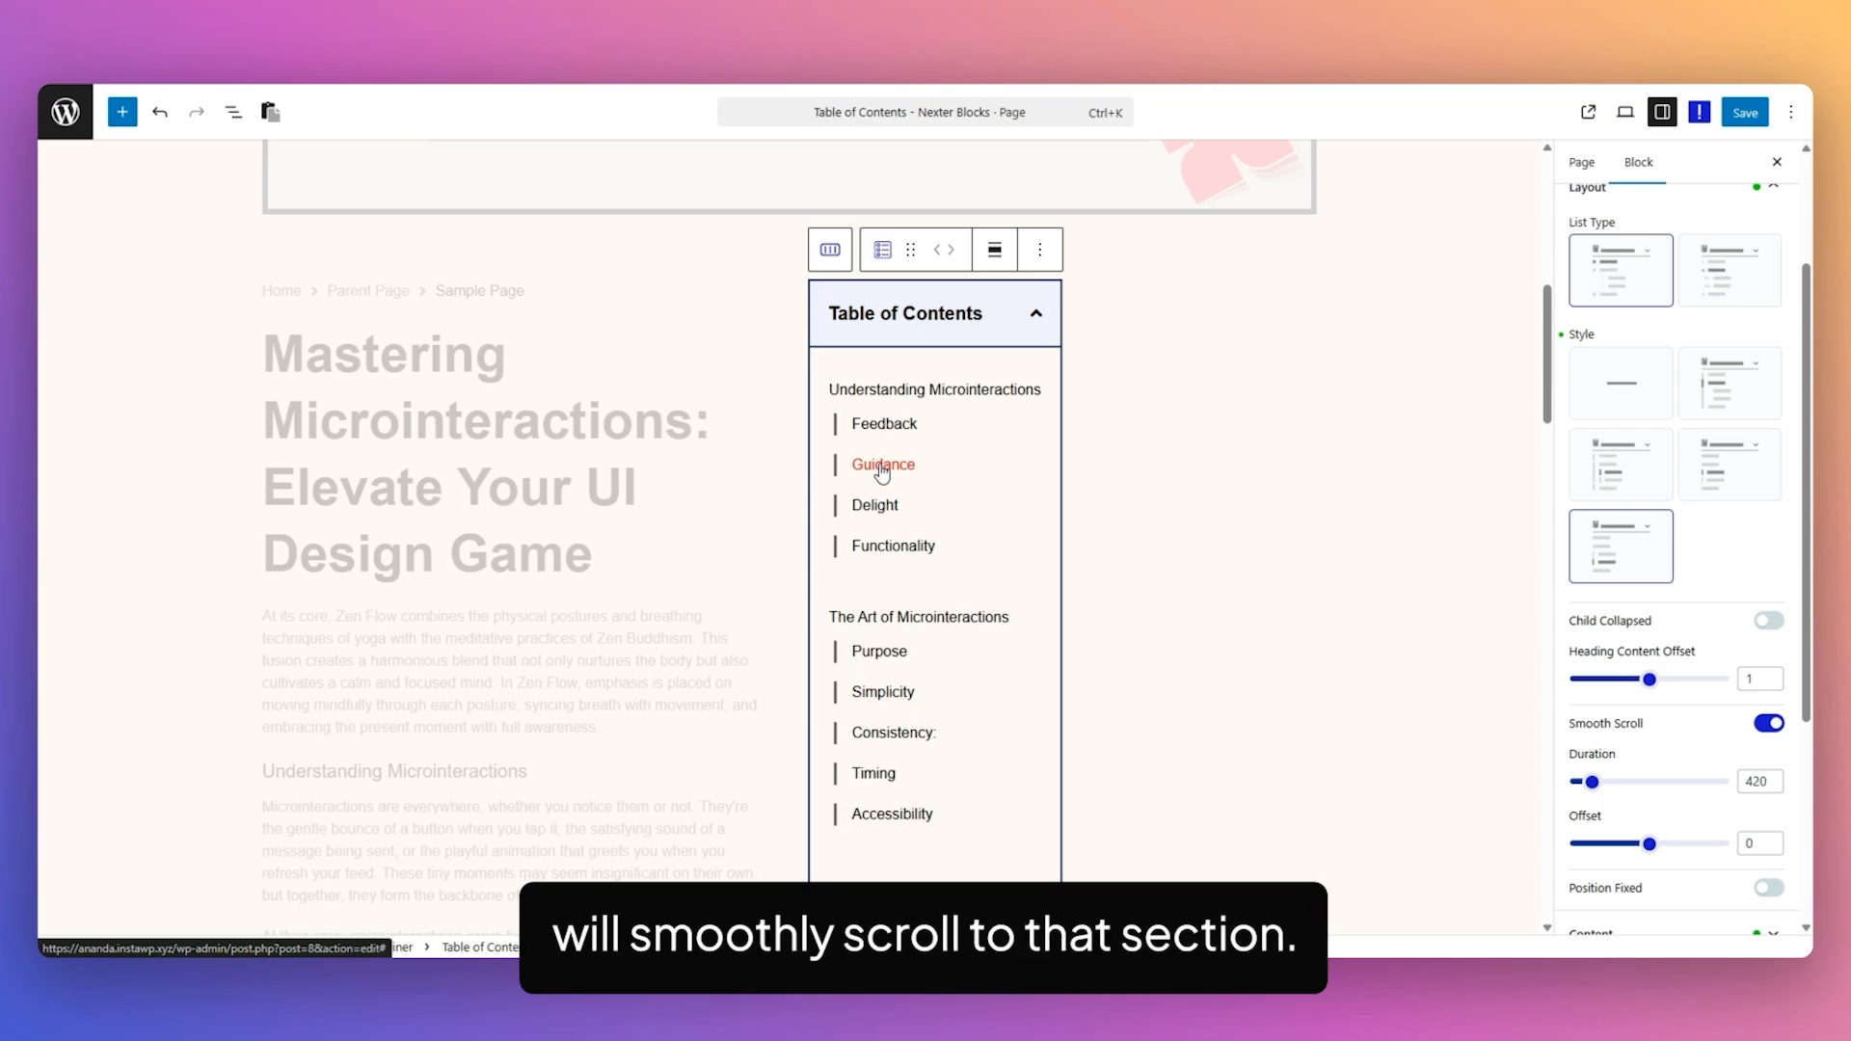
- Turn on Position Fixed for the Table of Contents block
{"action": "scroll", "coordinate": [1680, 685], "scroll_direction": "down", "scroll_amount": 3}
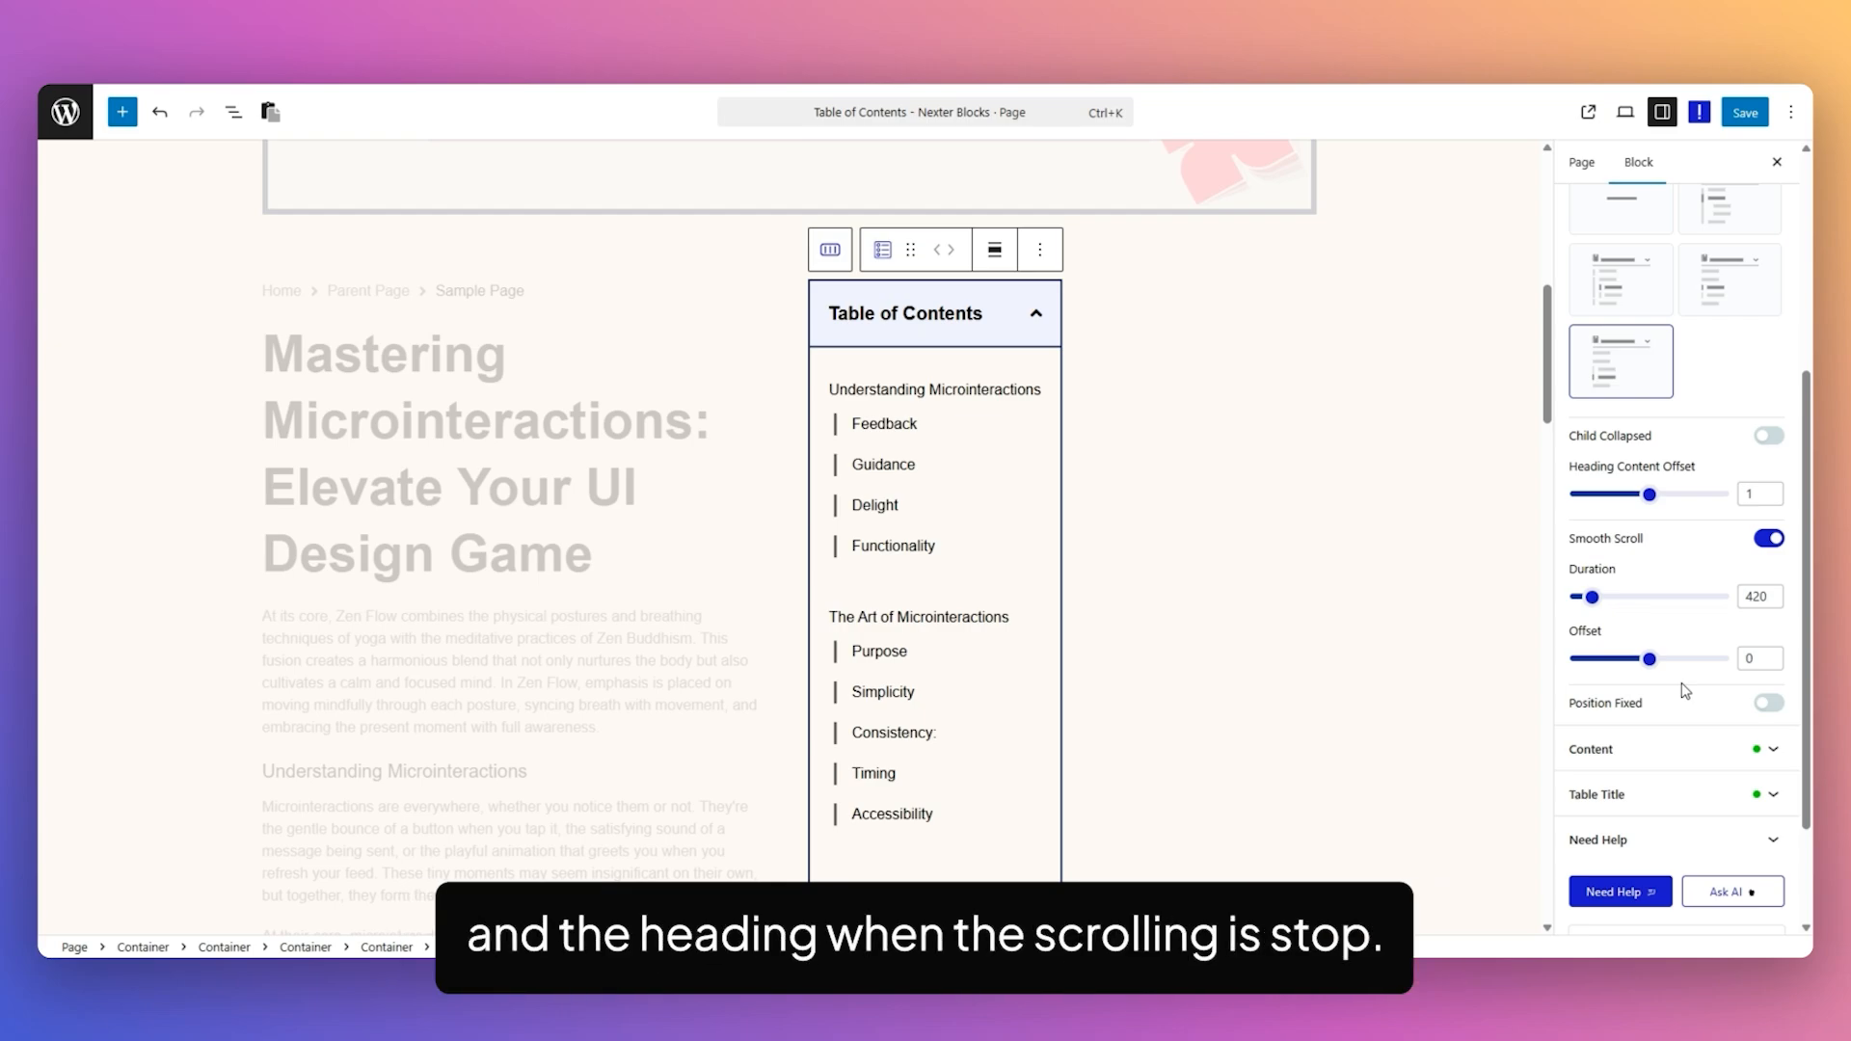
{"action": "left_click", "coordinate": [1765, 705]}
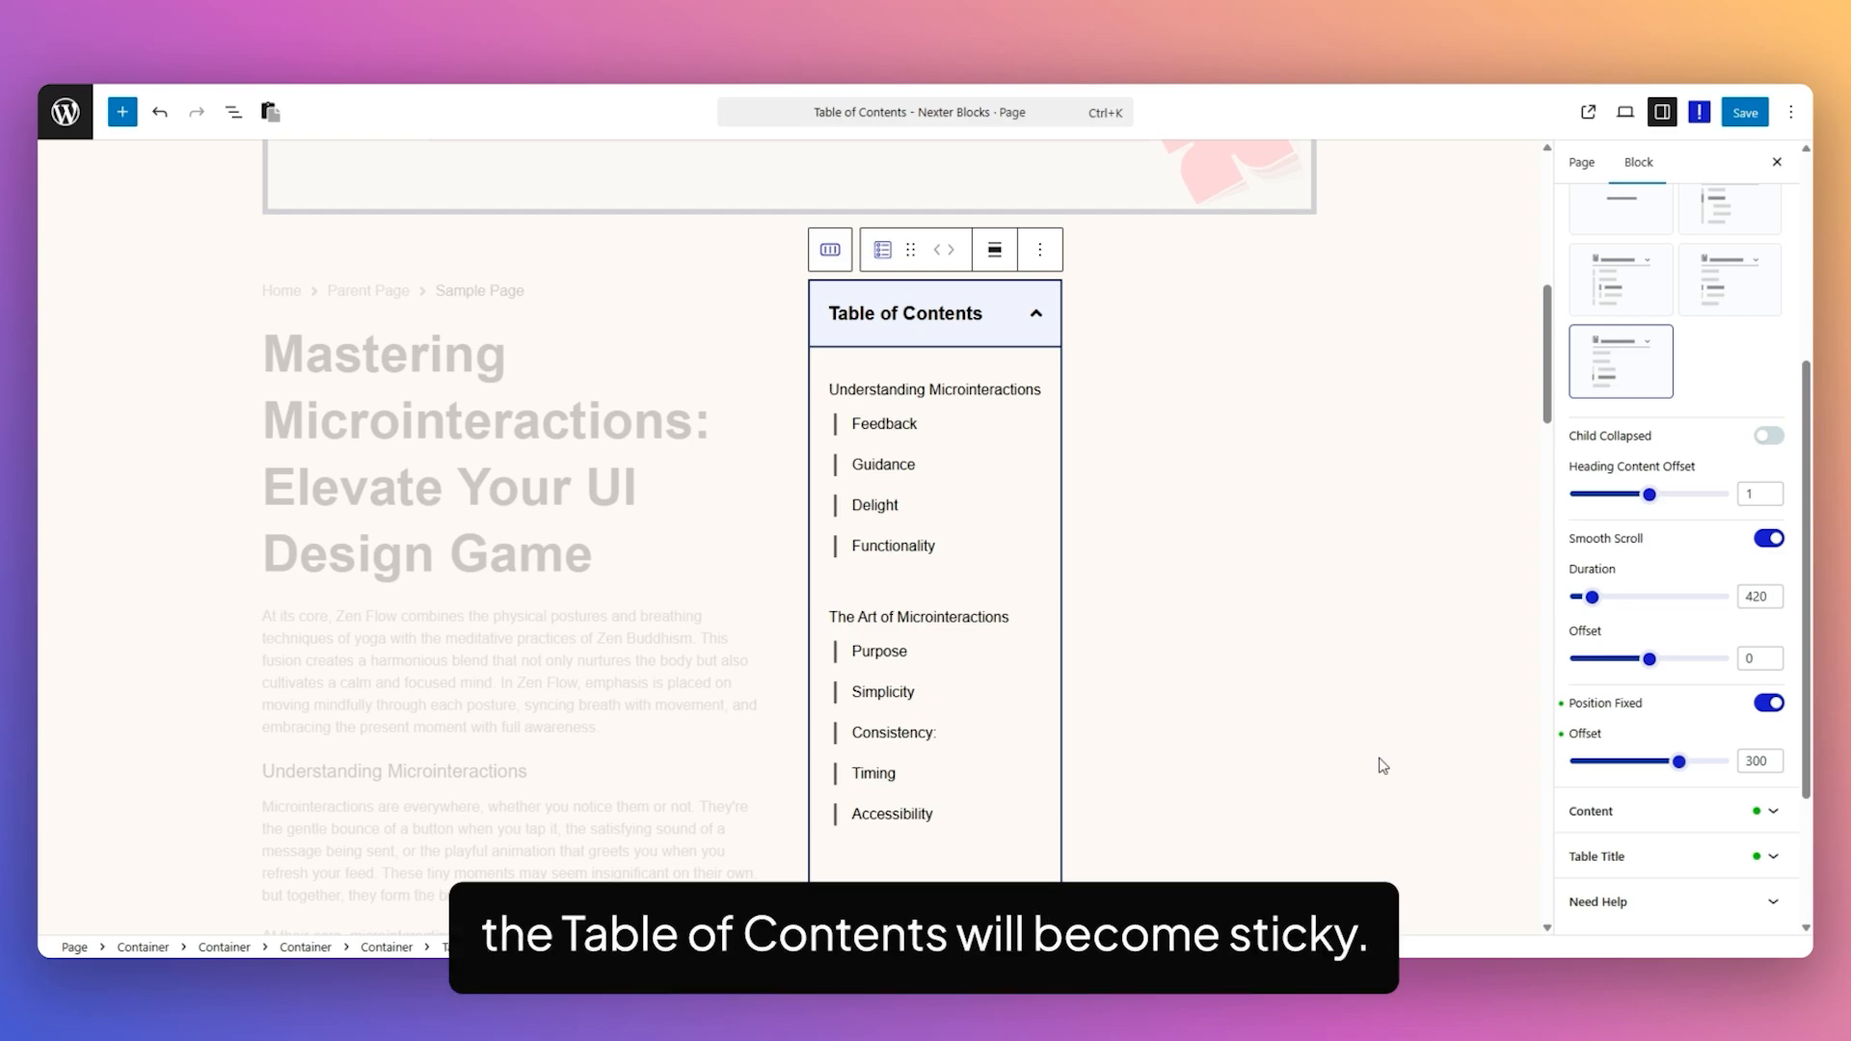
- Open the Table of Contents block's Content settings and examine the heading levels and the Content Selector value
{"action": "left_click", "coordinate": [1591, 811]}
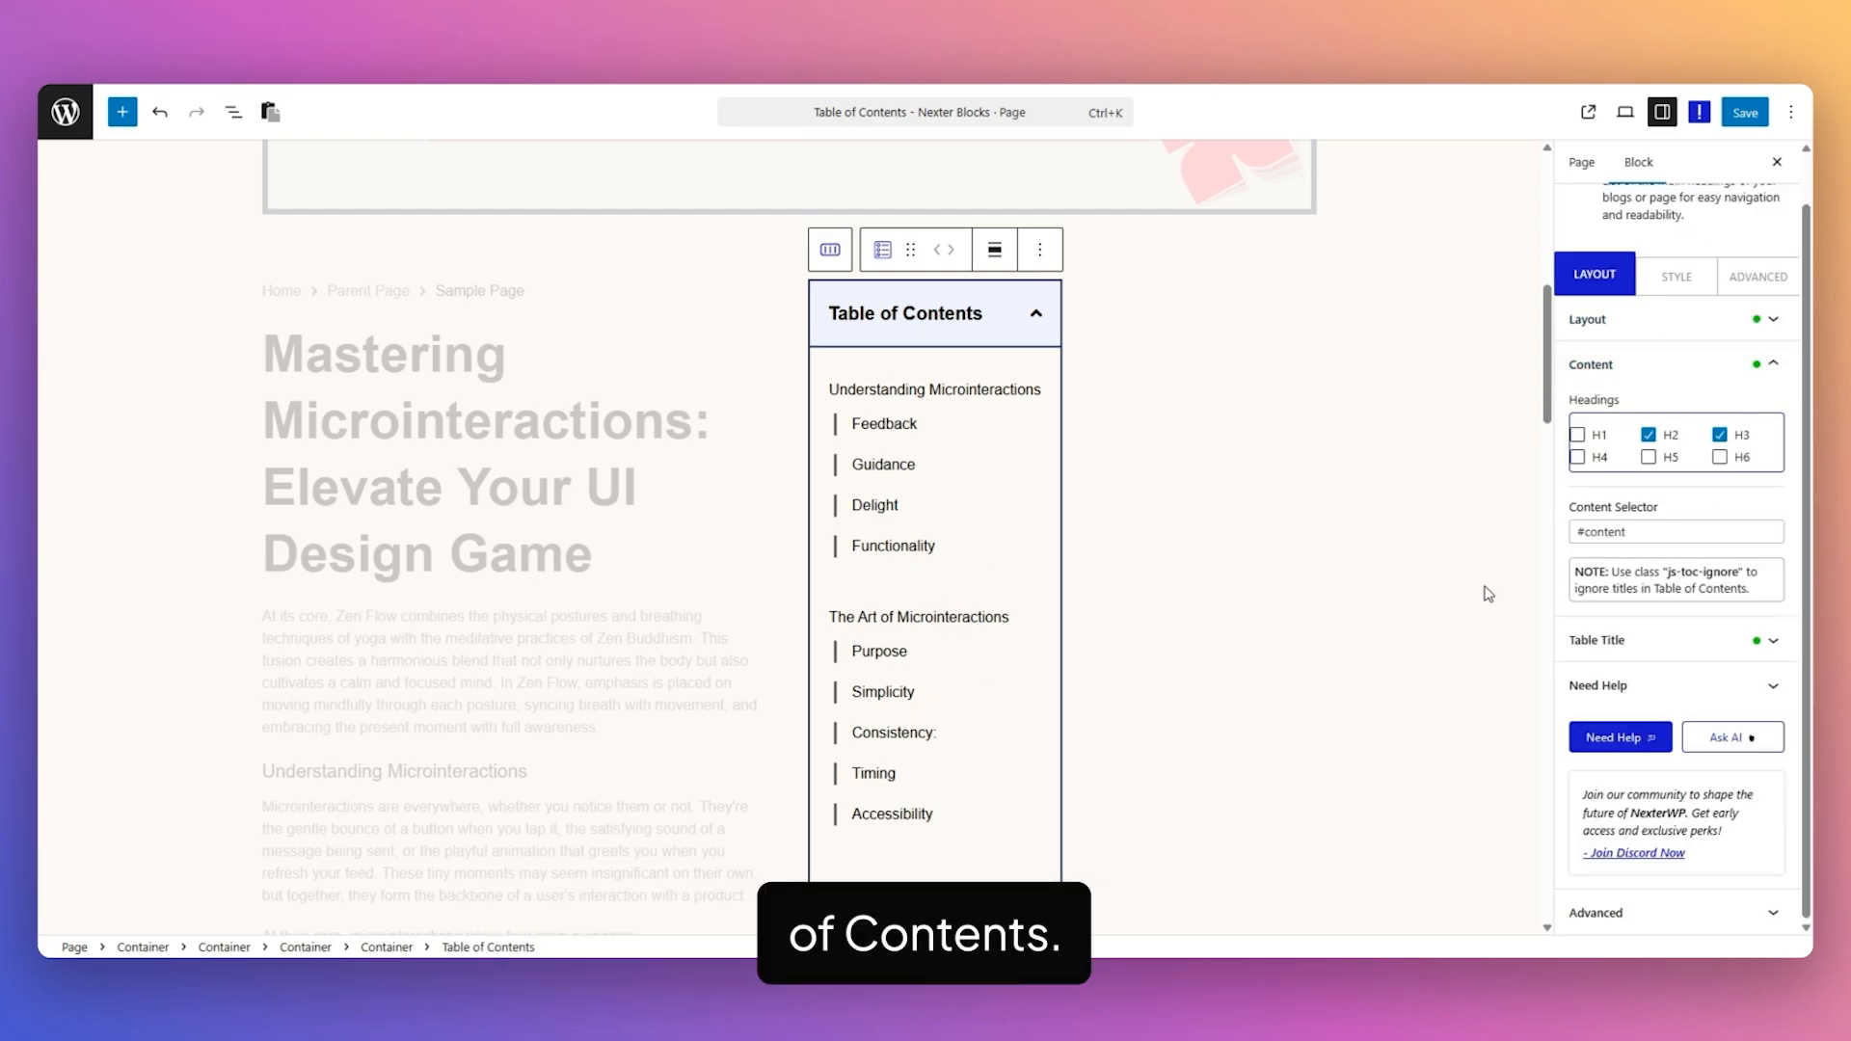
{"action": "left_click_drag", "start_coordinate": [1650, 533], "coordinate": [1582, 538]}
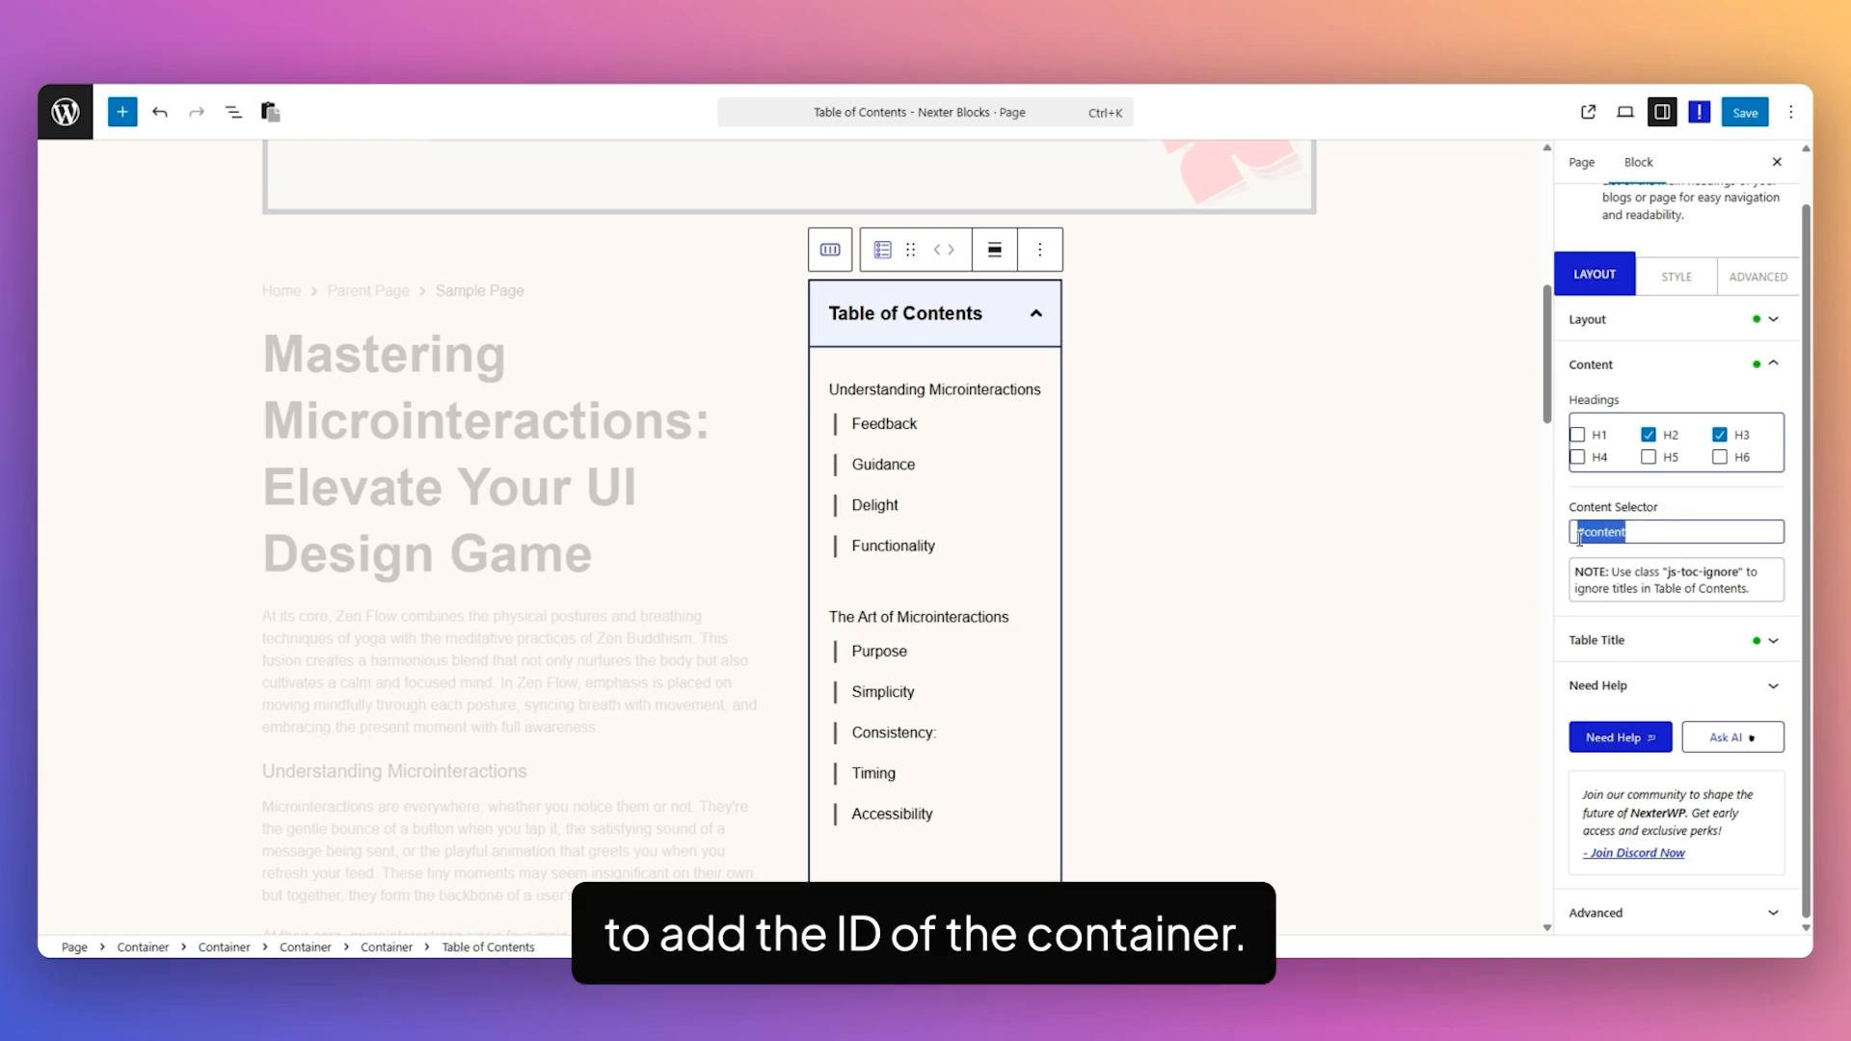
{"action": "left_click", "coordinate": [1650, 555]}
{"action": "left_click_drag", "start_coordinate": [1651, 535], "coordinate": [1584, 533]}
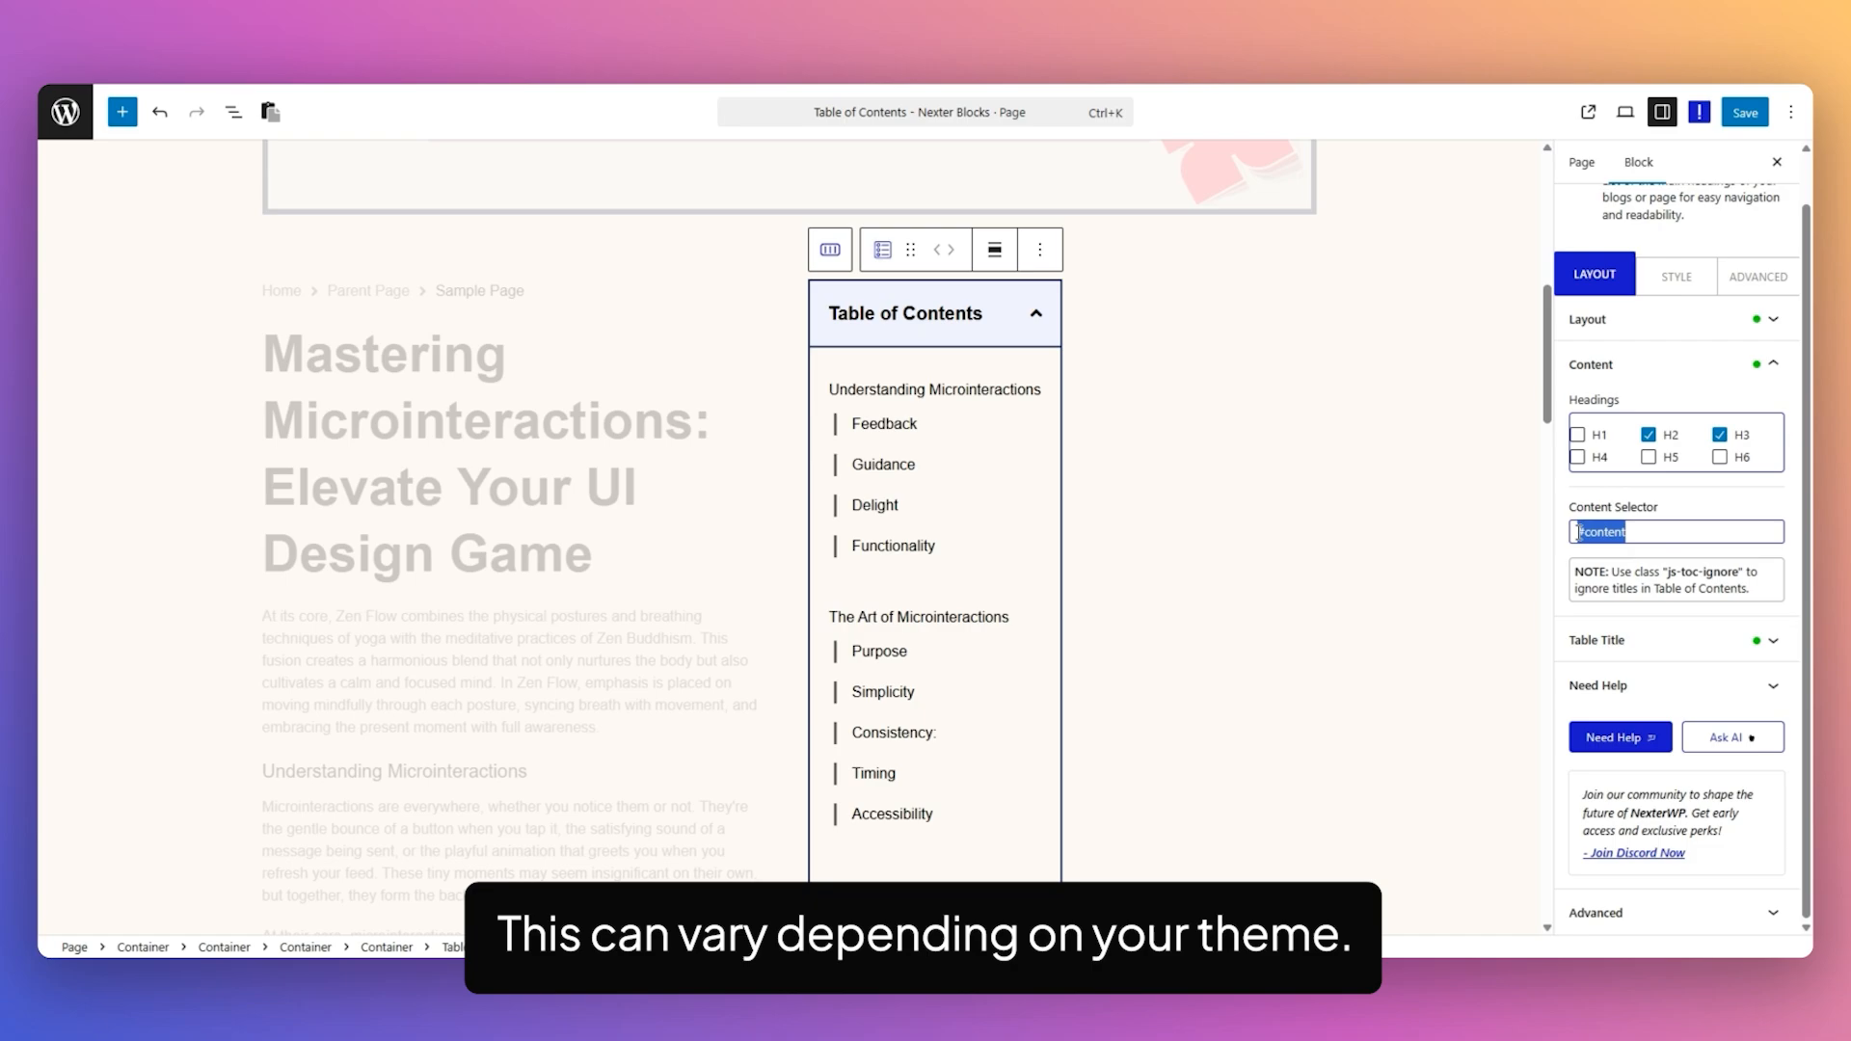
{"action": "left_click", "coordinate": [1573, 556]}
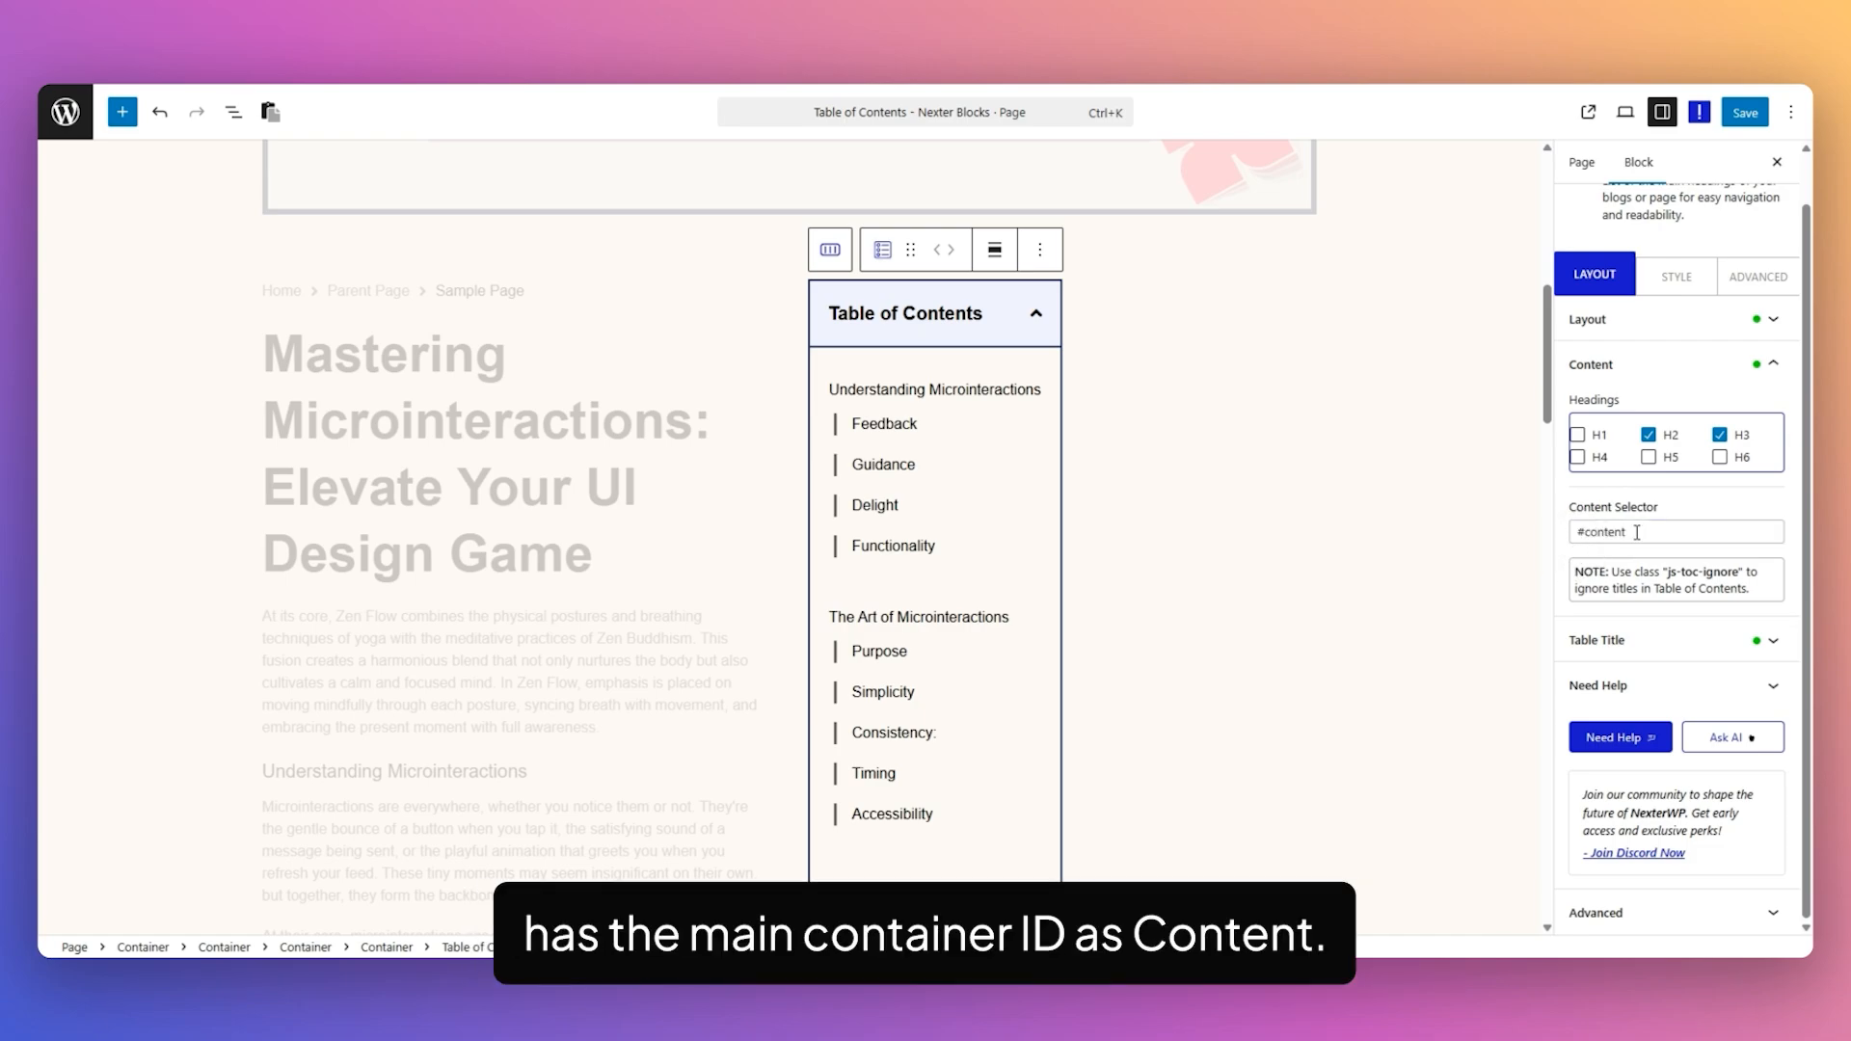
{"action": "left_click_drag", "start_coordinate": [1641, 533], "coordinate": [1574, 532]}
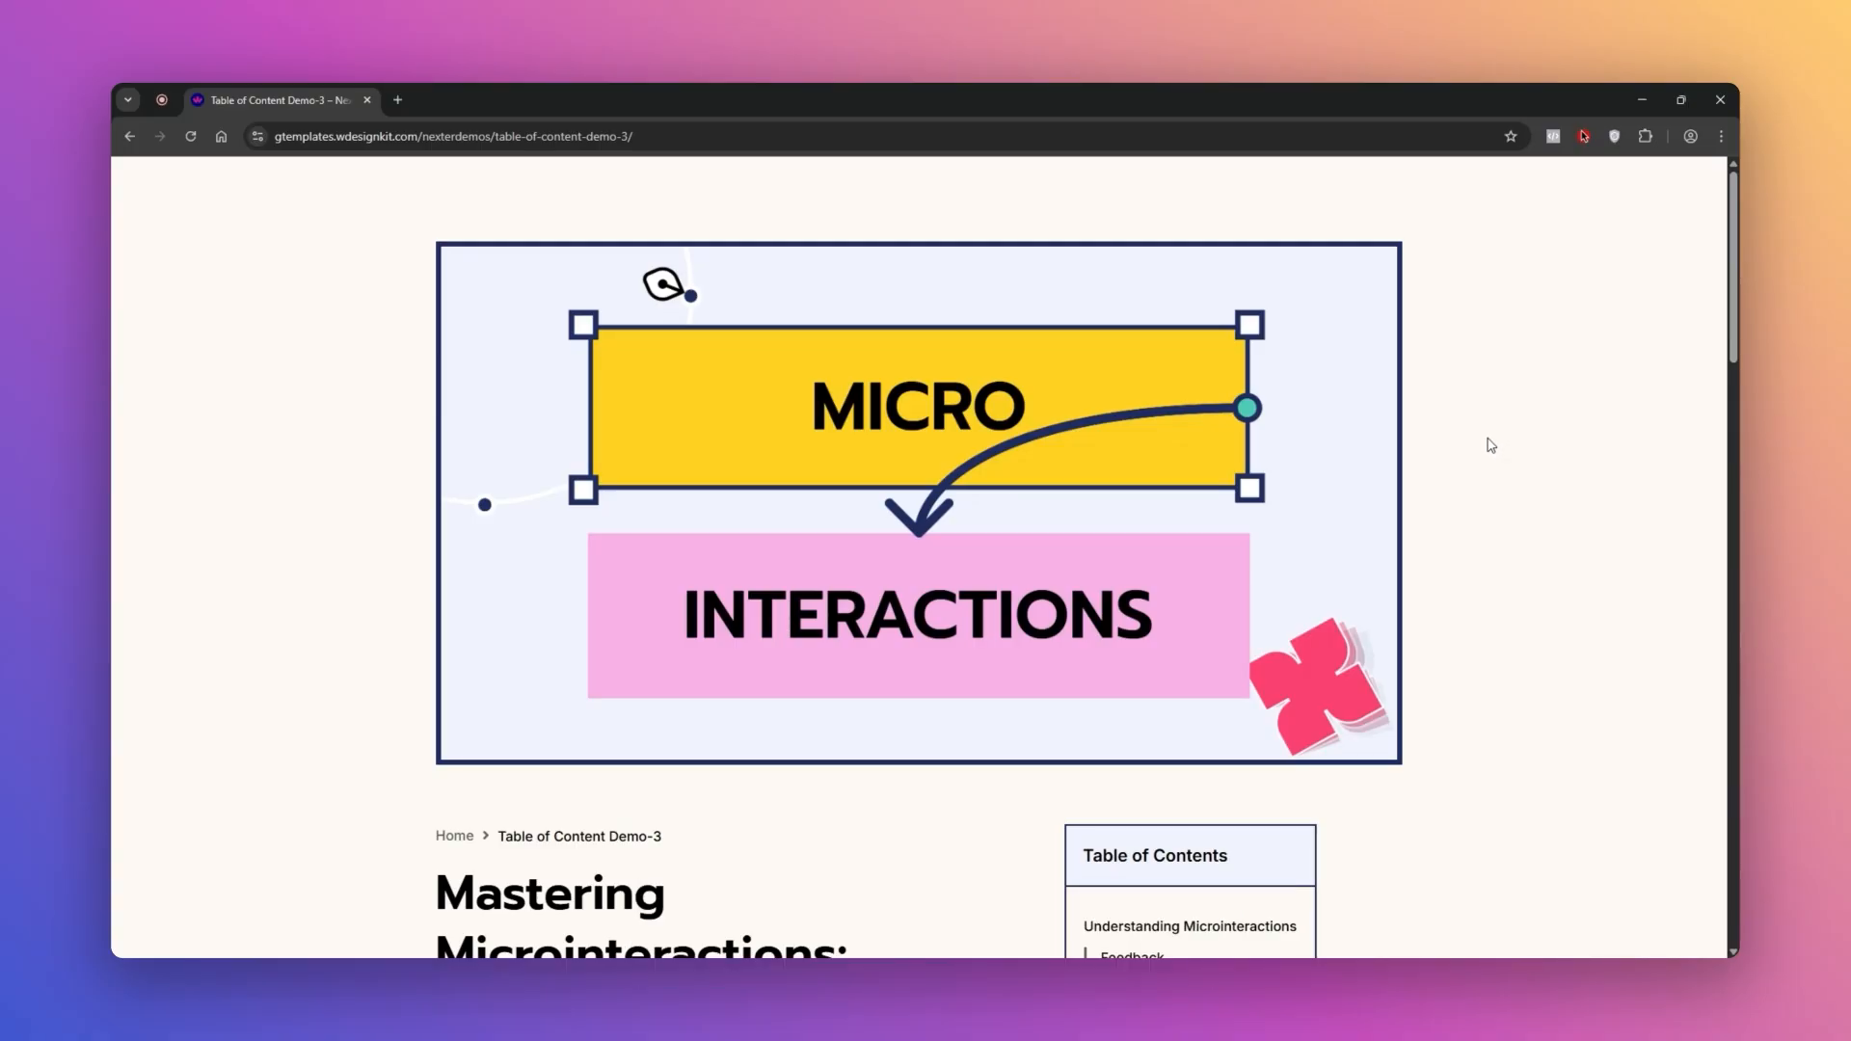
- Switch to the demo page in the browser, inspect its markup with the developer tools and highlight the main container's ID
{"action": "key", "text": "F12"}
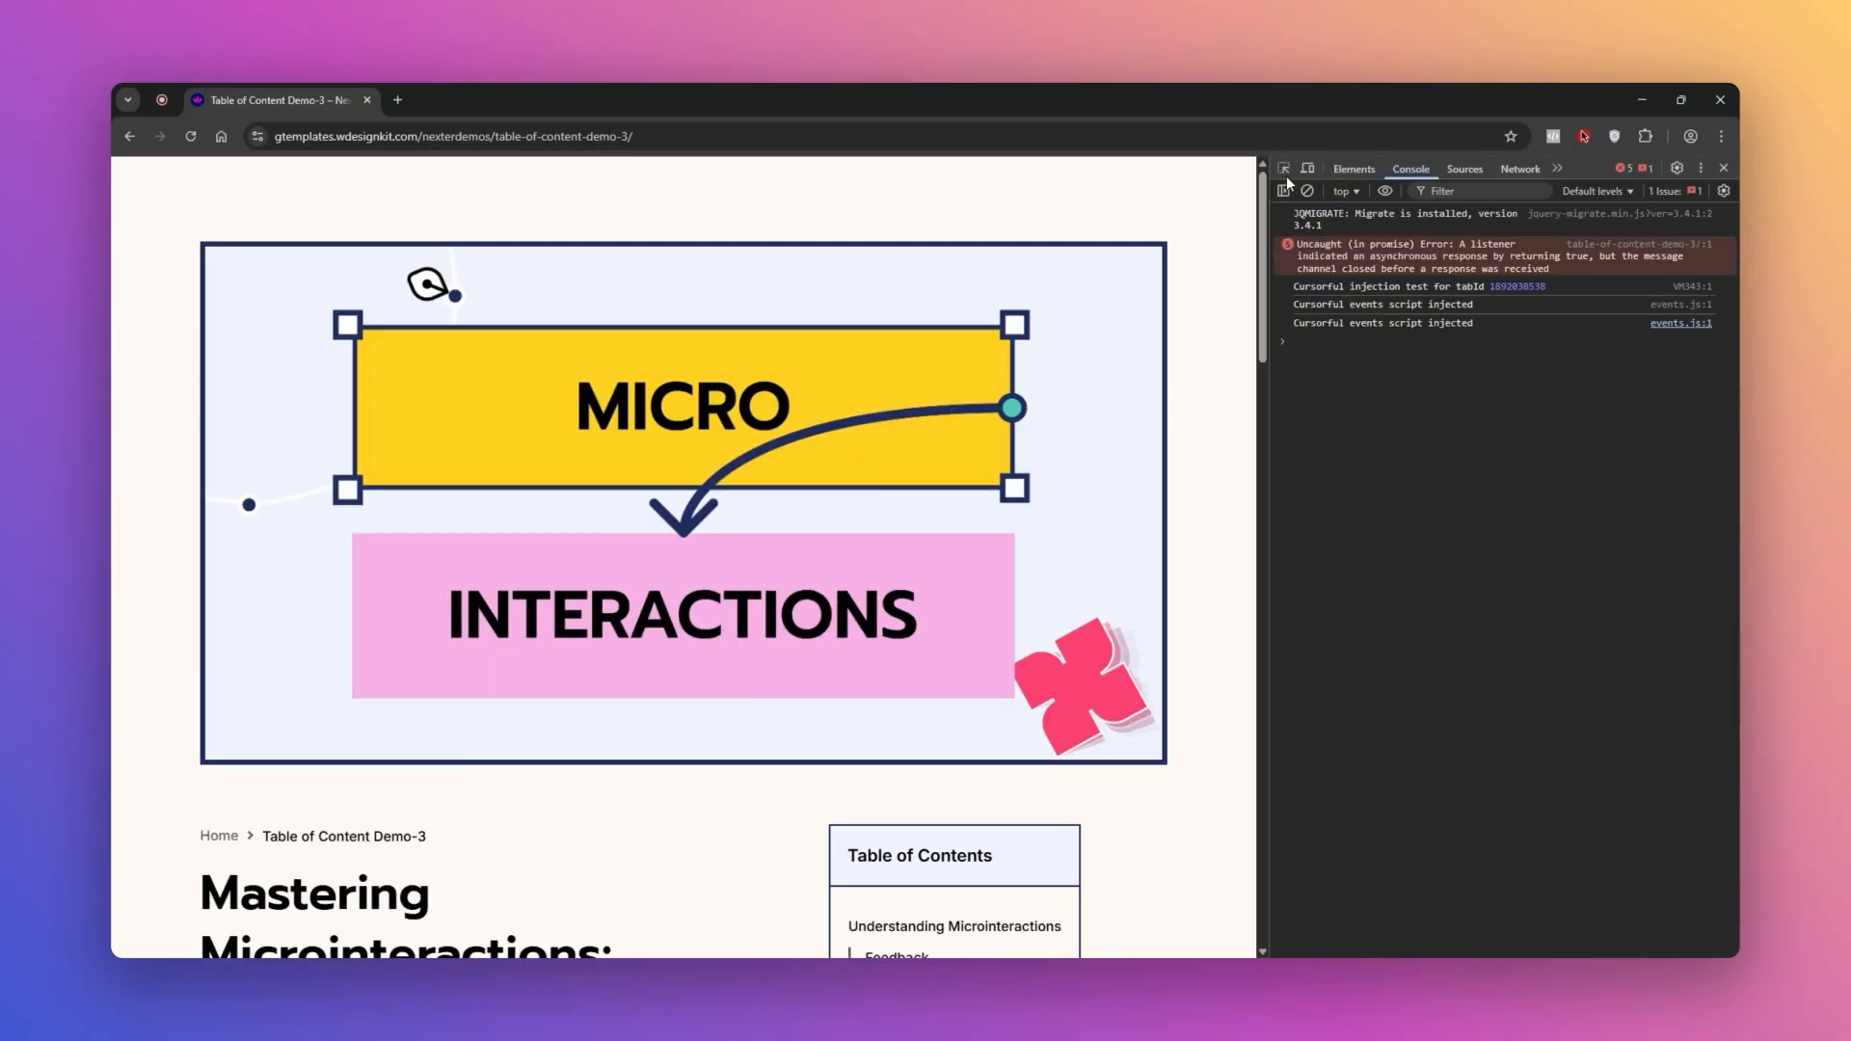
{"action": "left_click", "coordinate": [1283, 169]}
{"action": "left_click", "coordinate": [1232, 460]}
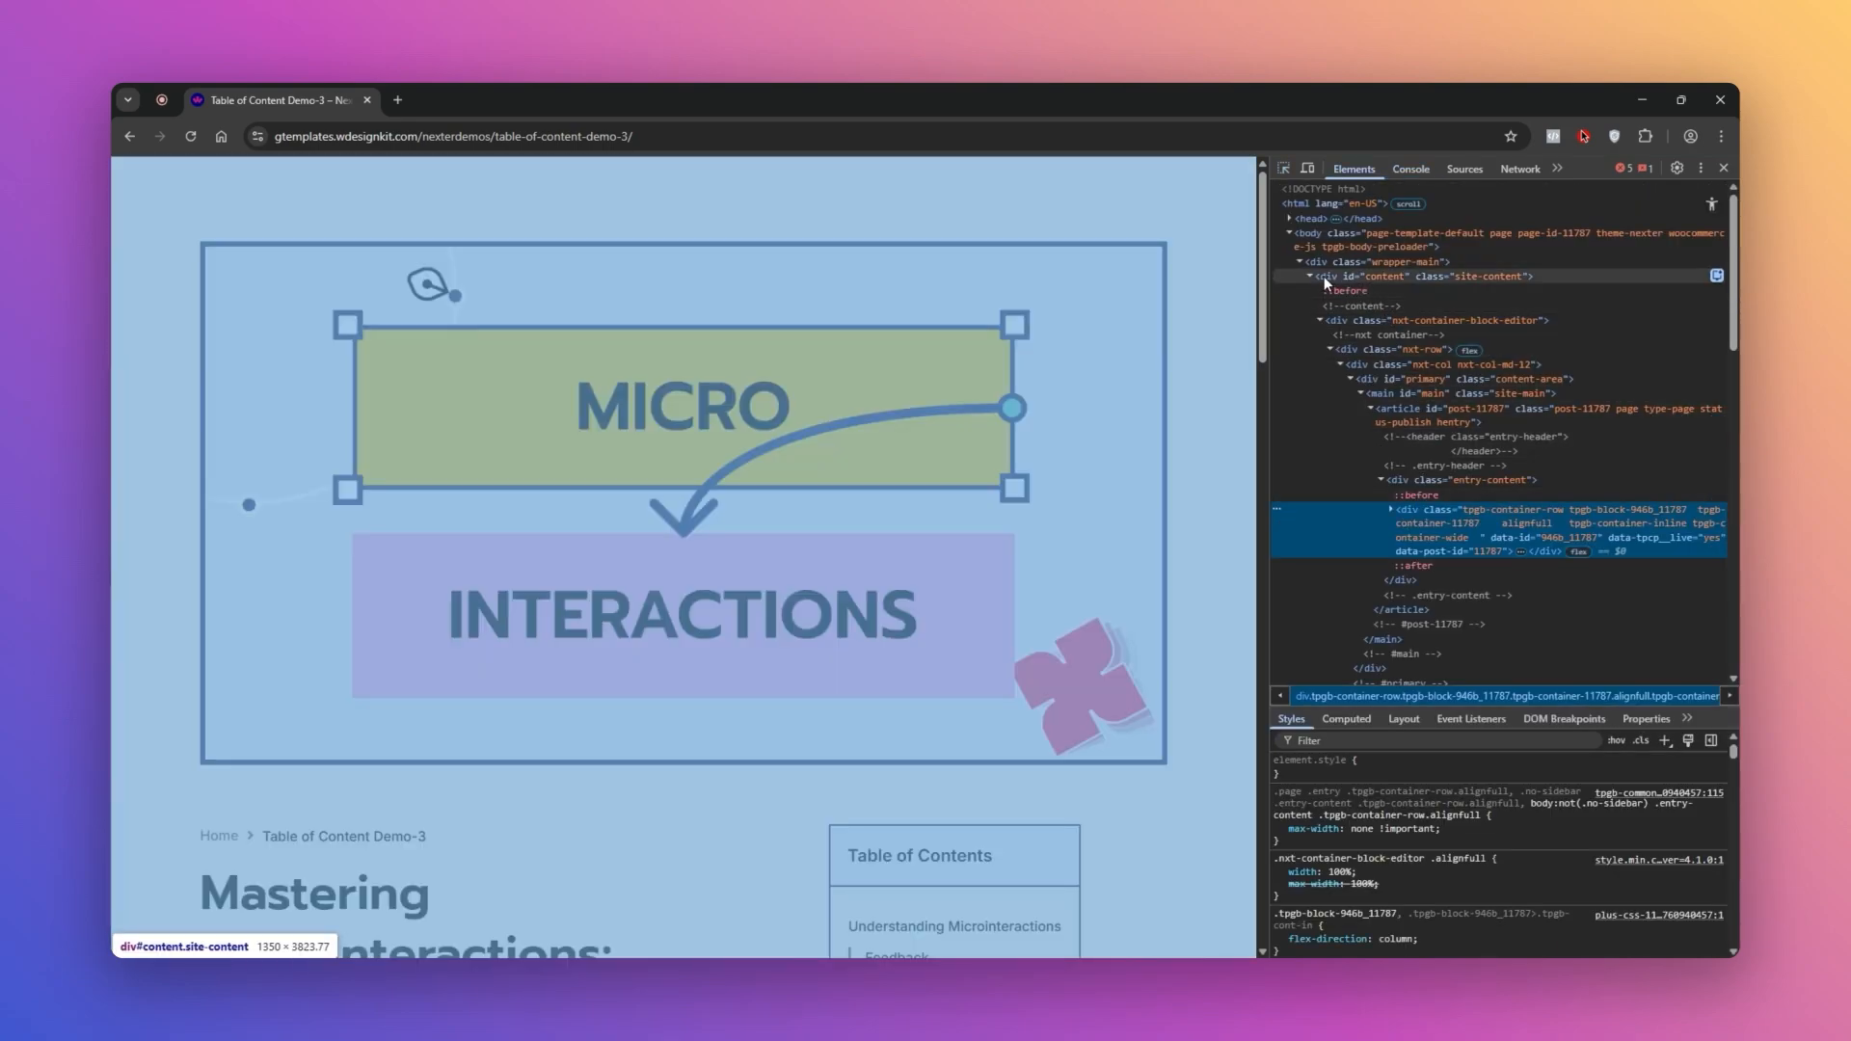
{"action": "left_click", "coordinate": [1324, 277]}
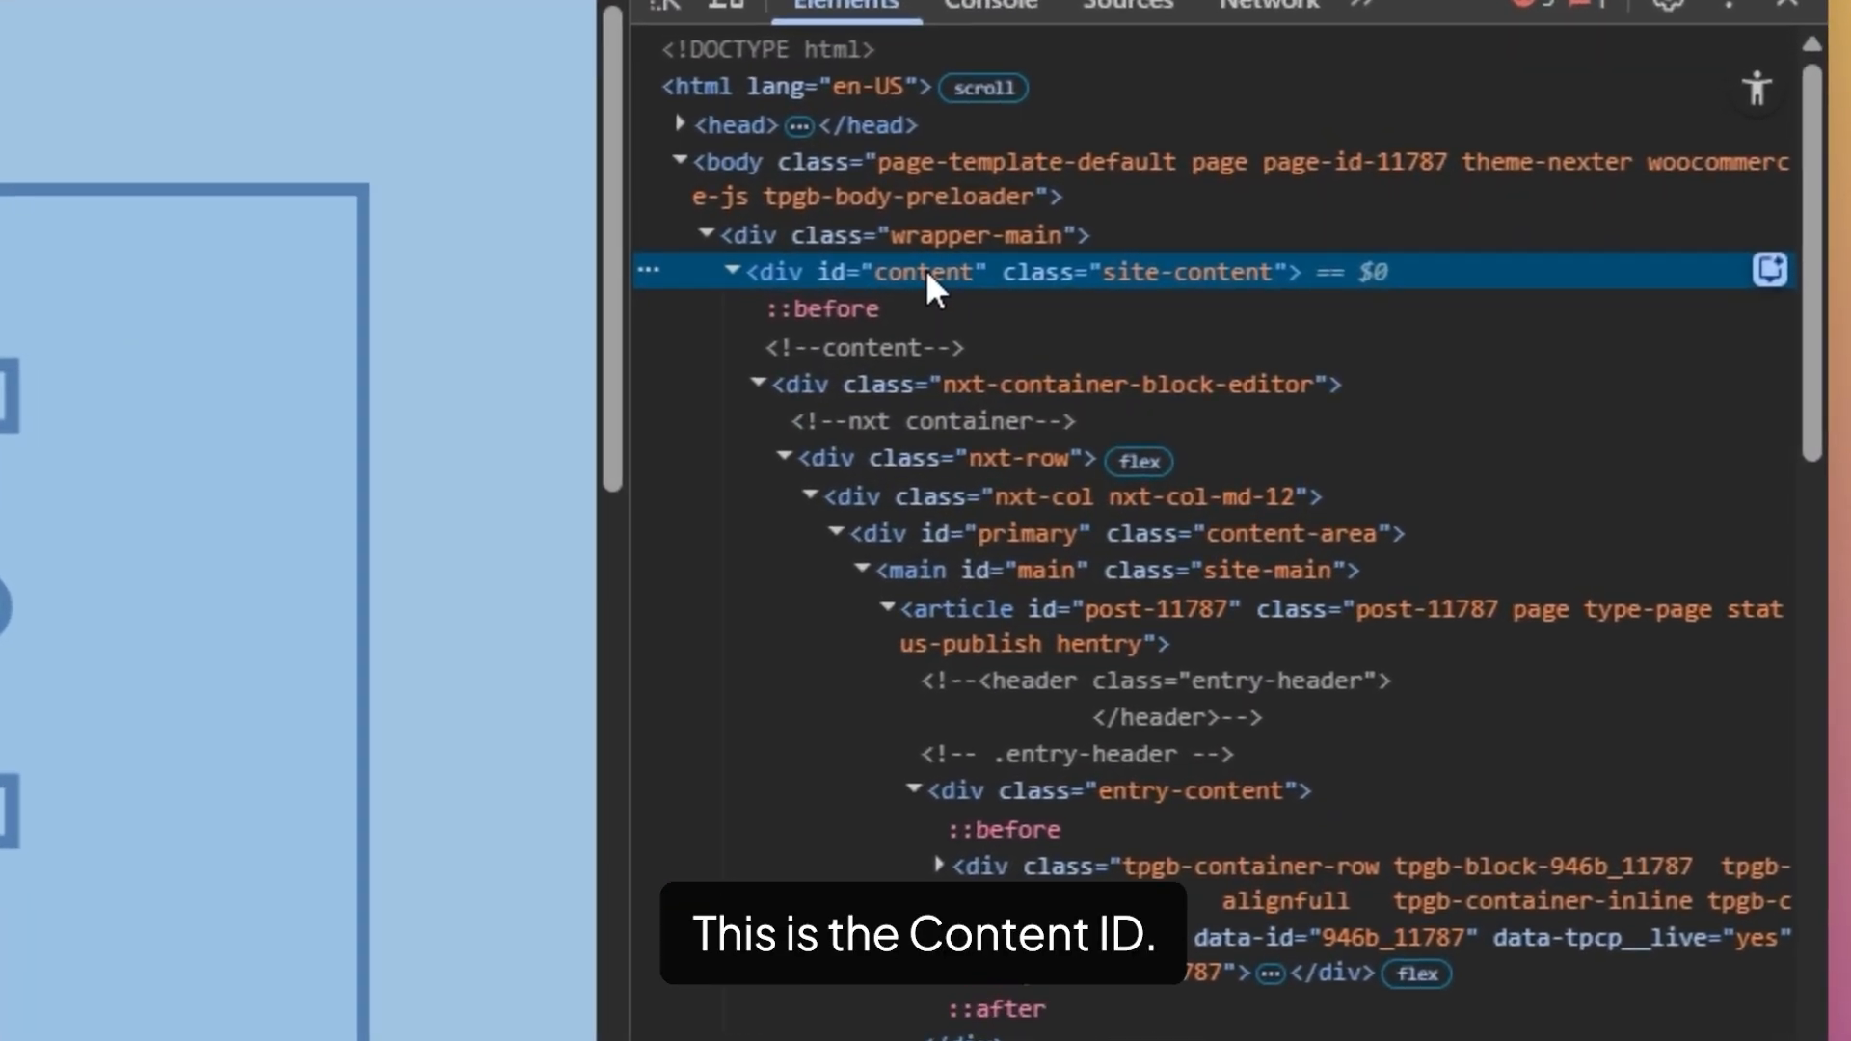
{"action": "double_click", "coordinate": [1385, 276]}
{"action": "right_click", "coordinate": [924, 268]}
{"action": "left_click", "coordinate": [975, 478]}
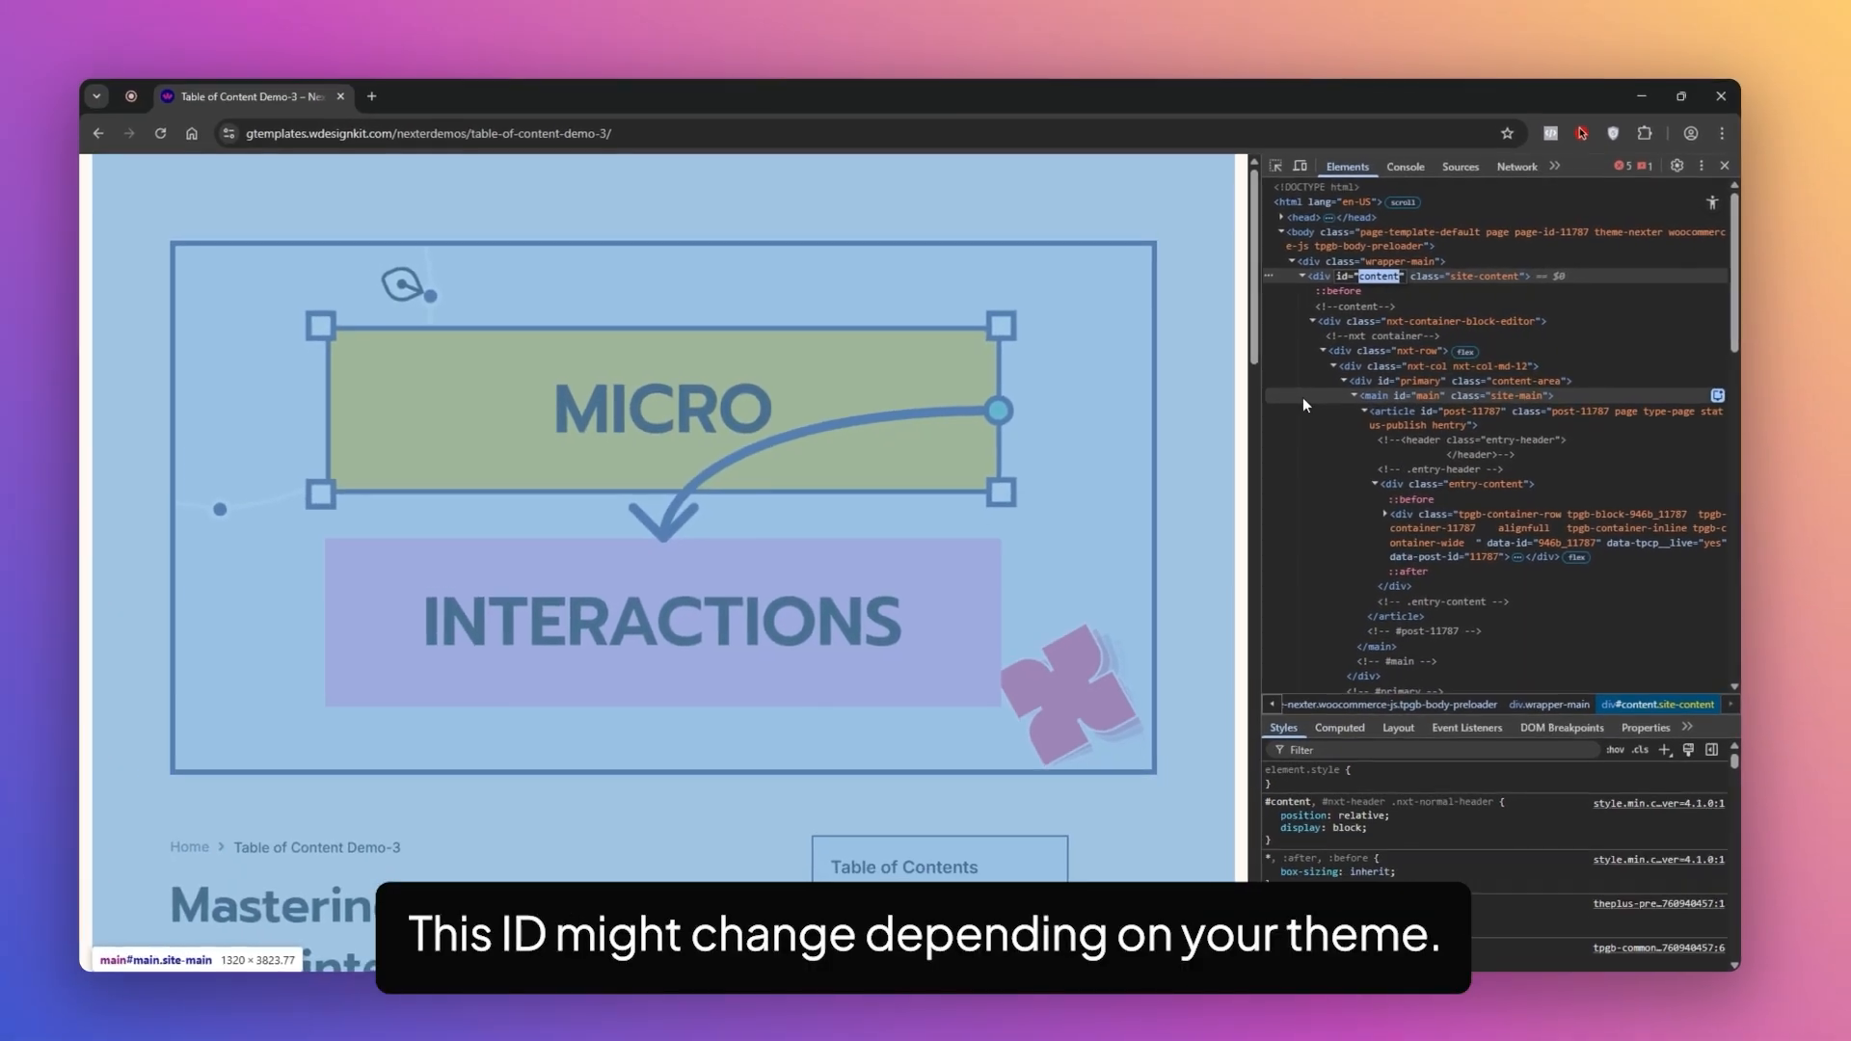
{"action": "left_click", "coordinate": [1309, 274]}
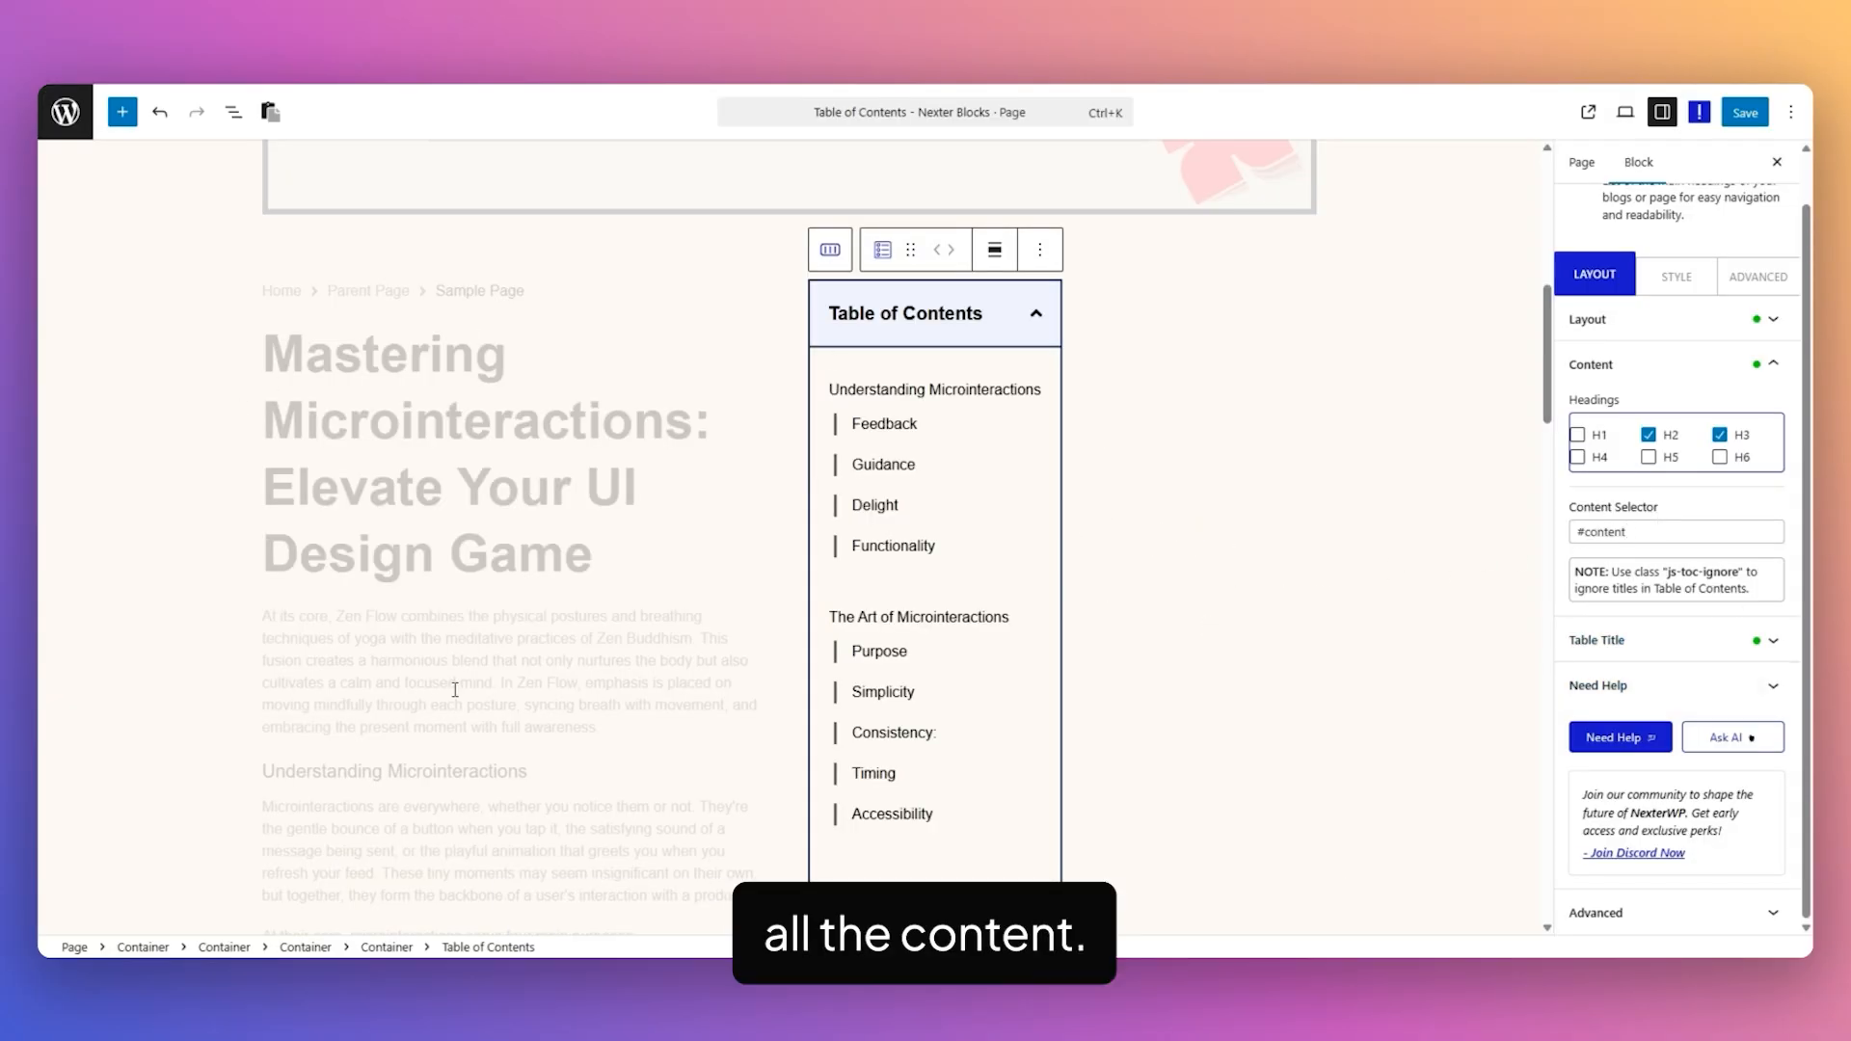
- Examine the note under the Content Selector about the js-toc-ignore class in the page editor
{"action": "left_click_drag", "start_coordinate": [1667, 569], "coordinate": [1726, 576]}
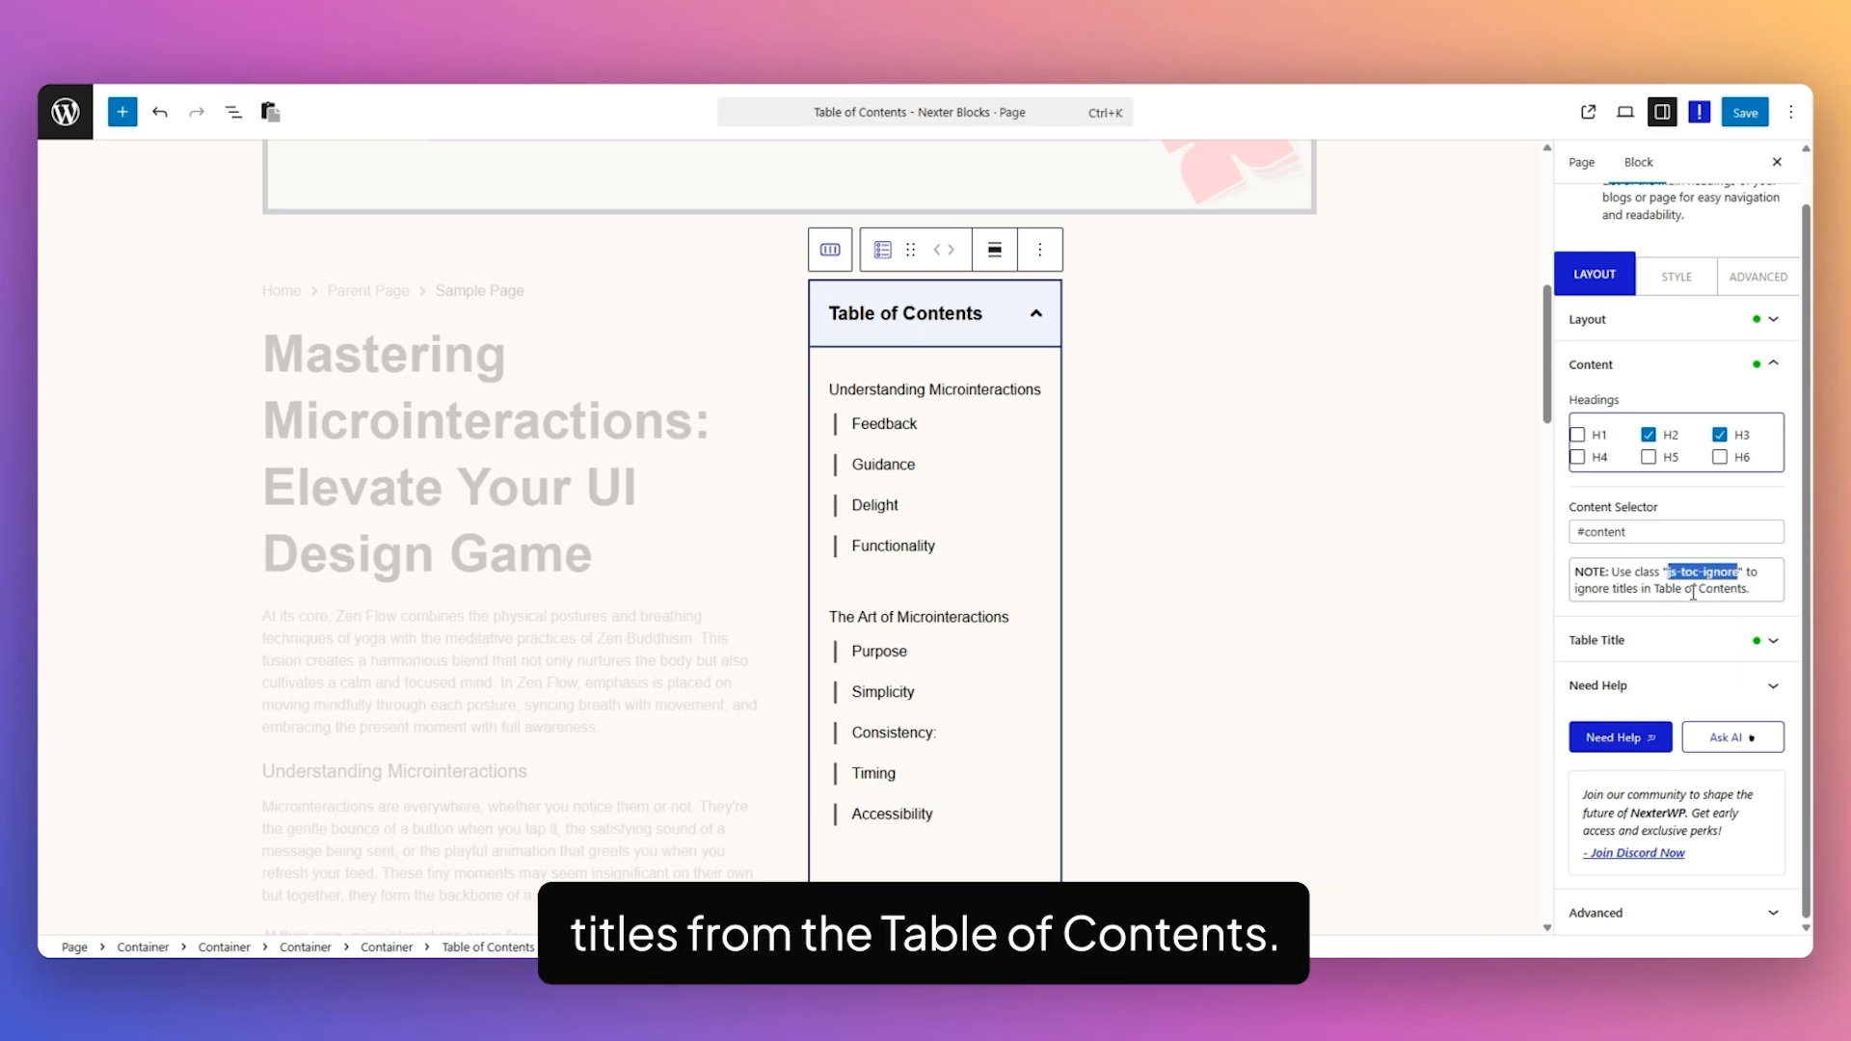
{"action": "left_click", "coordinate": [1694, 592]}
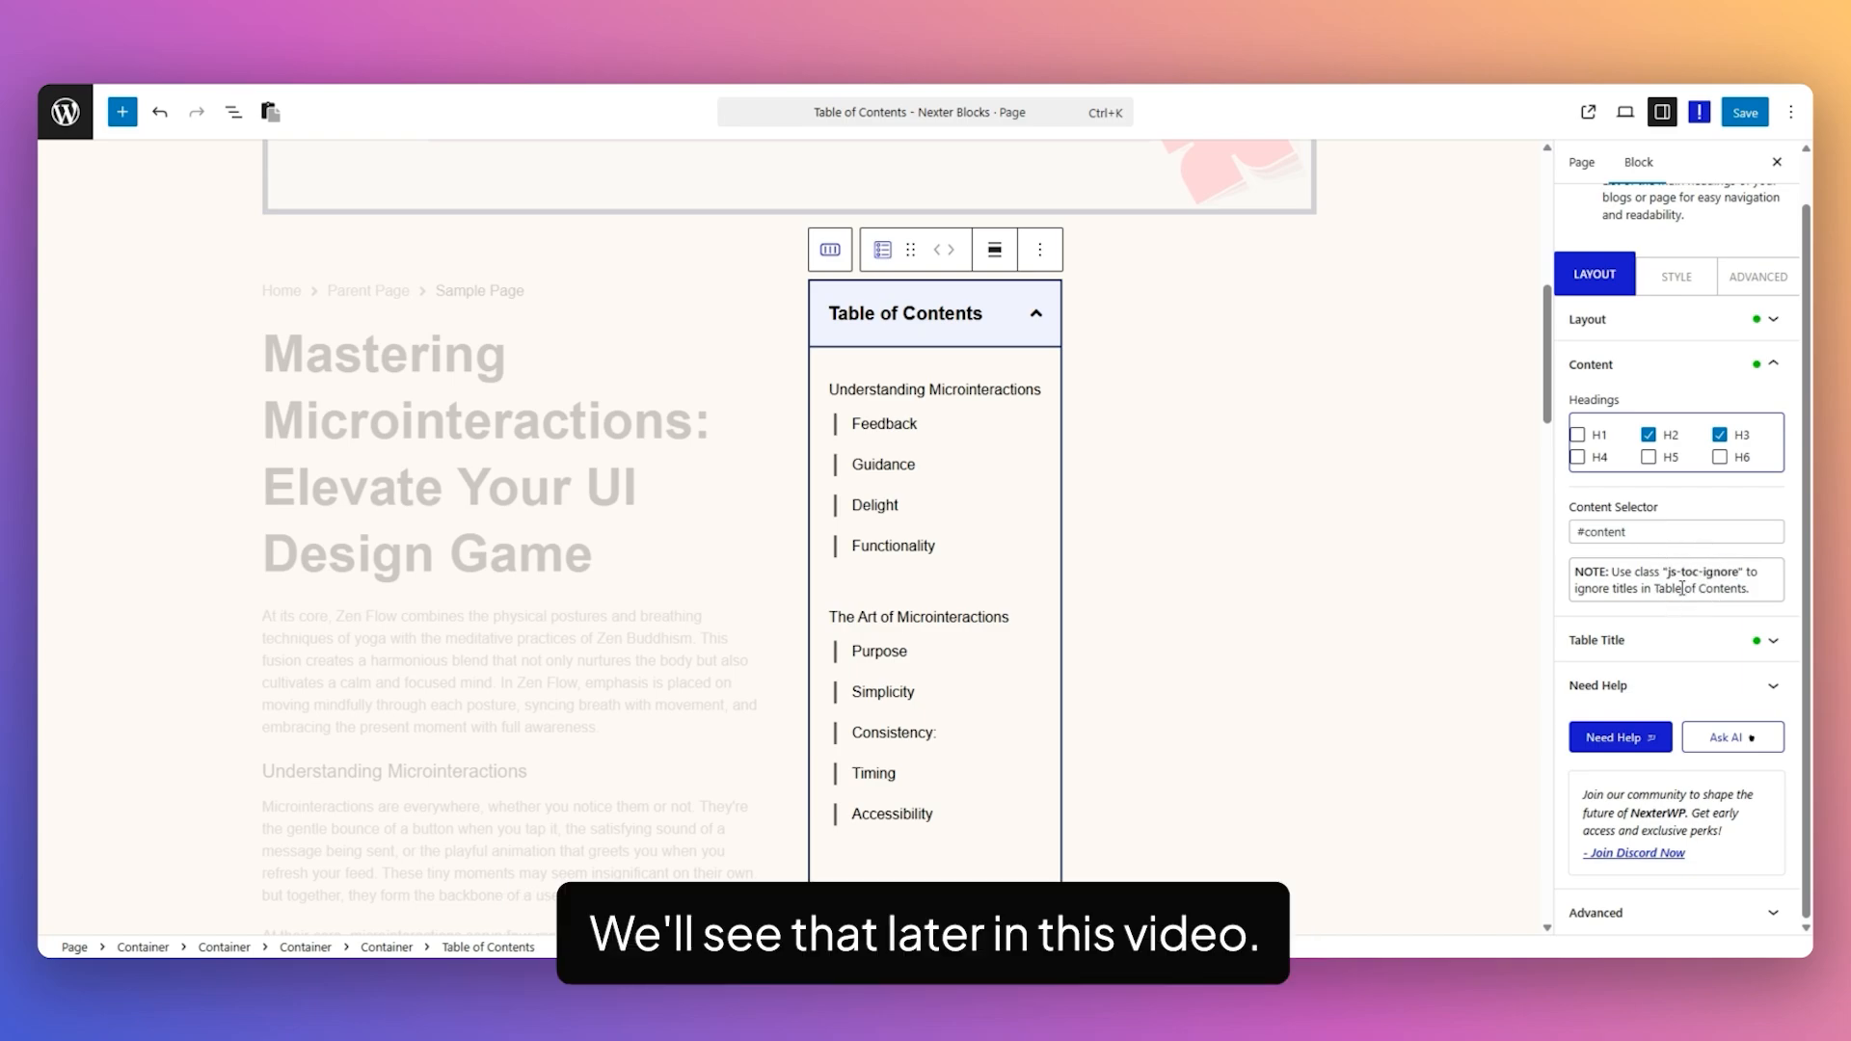
- Open the Table Title settings and try hiding the title, turning Show Title back on
{"action": "left_click", "coordinate": [1601, 641]}
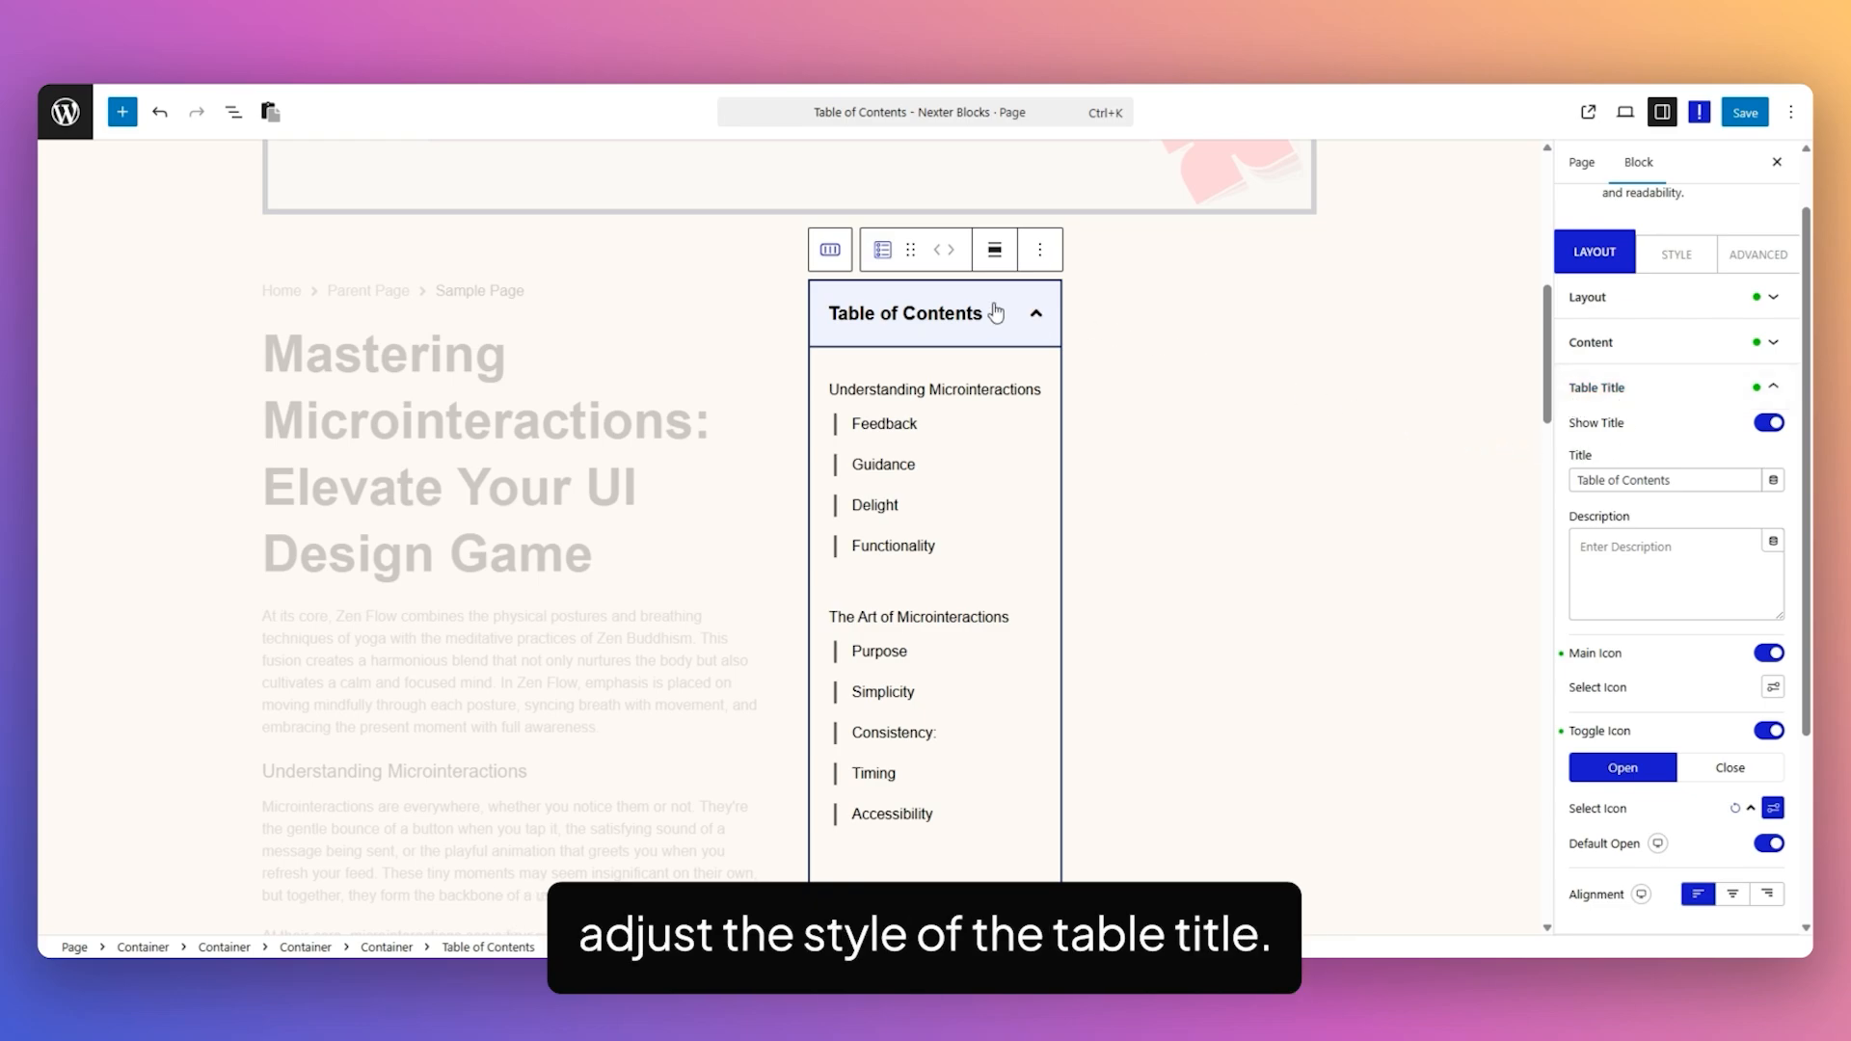
{"action": "left_click", "coordinate": [1768, 424]}
{"action": "left_click", "coordinate": [1769, 498]}
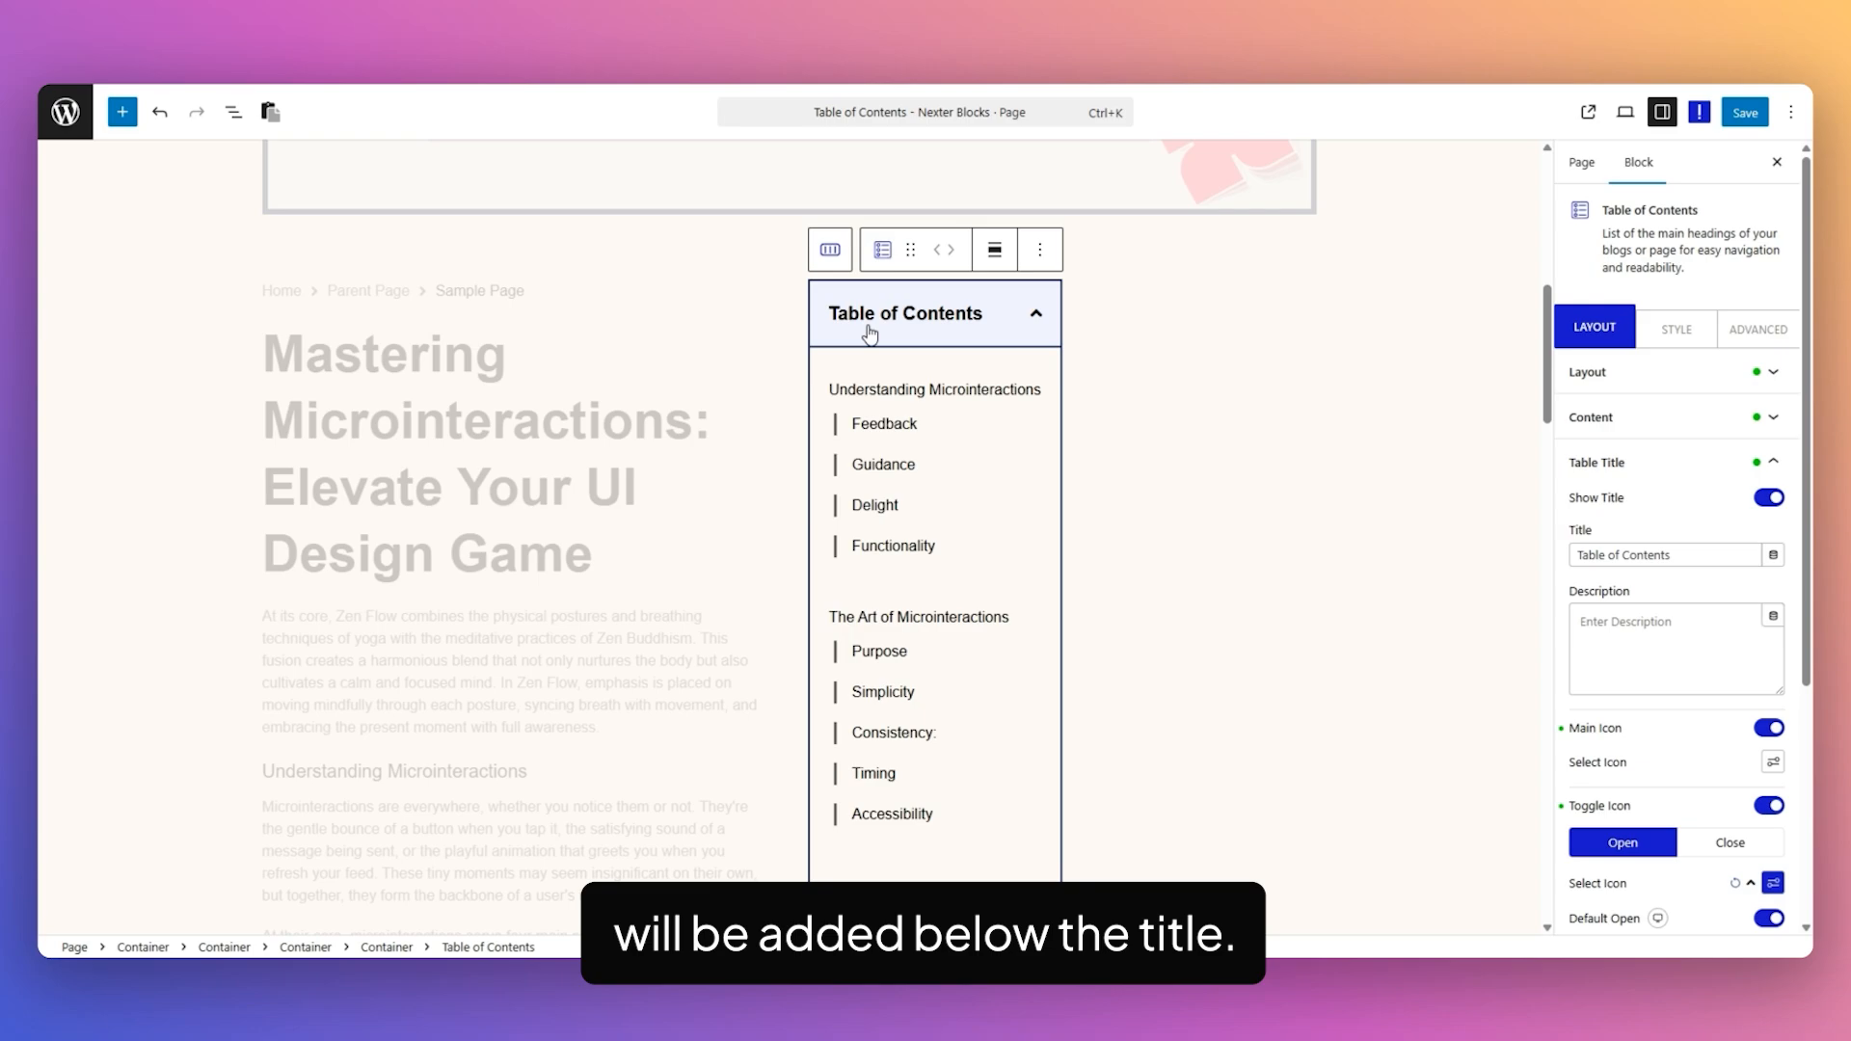
- View the Font Awesome icon choices for the table title's Main Icon and close the icon picker
{"action": "scroll", "coordinate": [1764, 638], "scroll_direction": "down", "scroll_amount": 2}
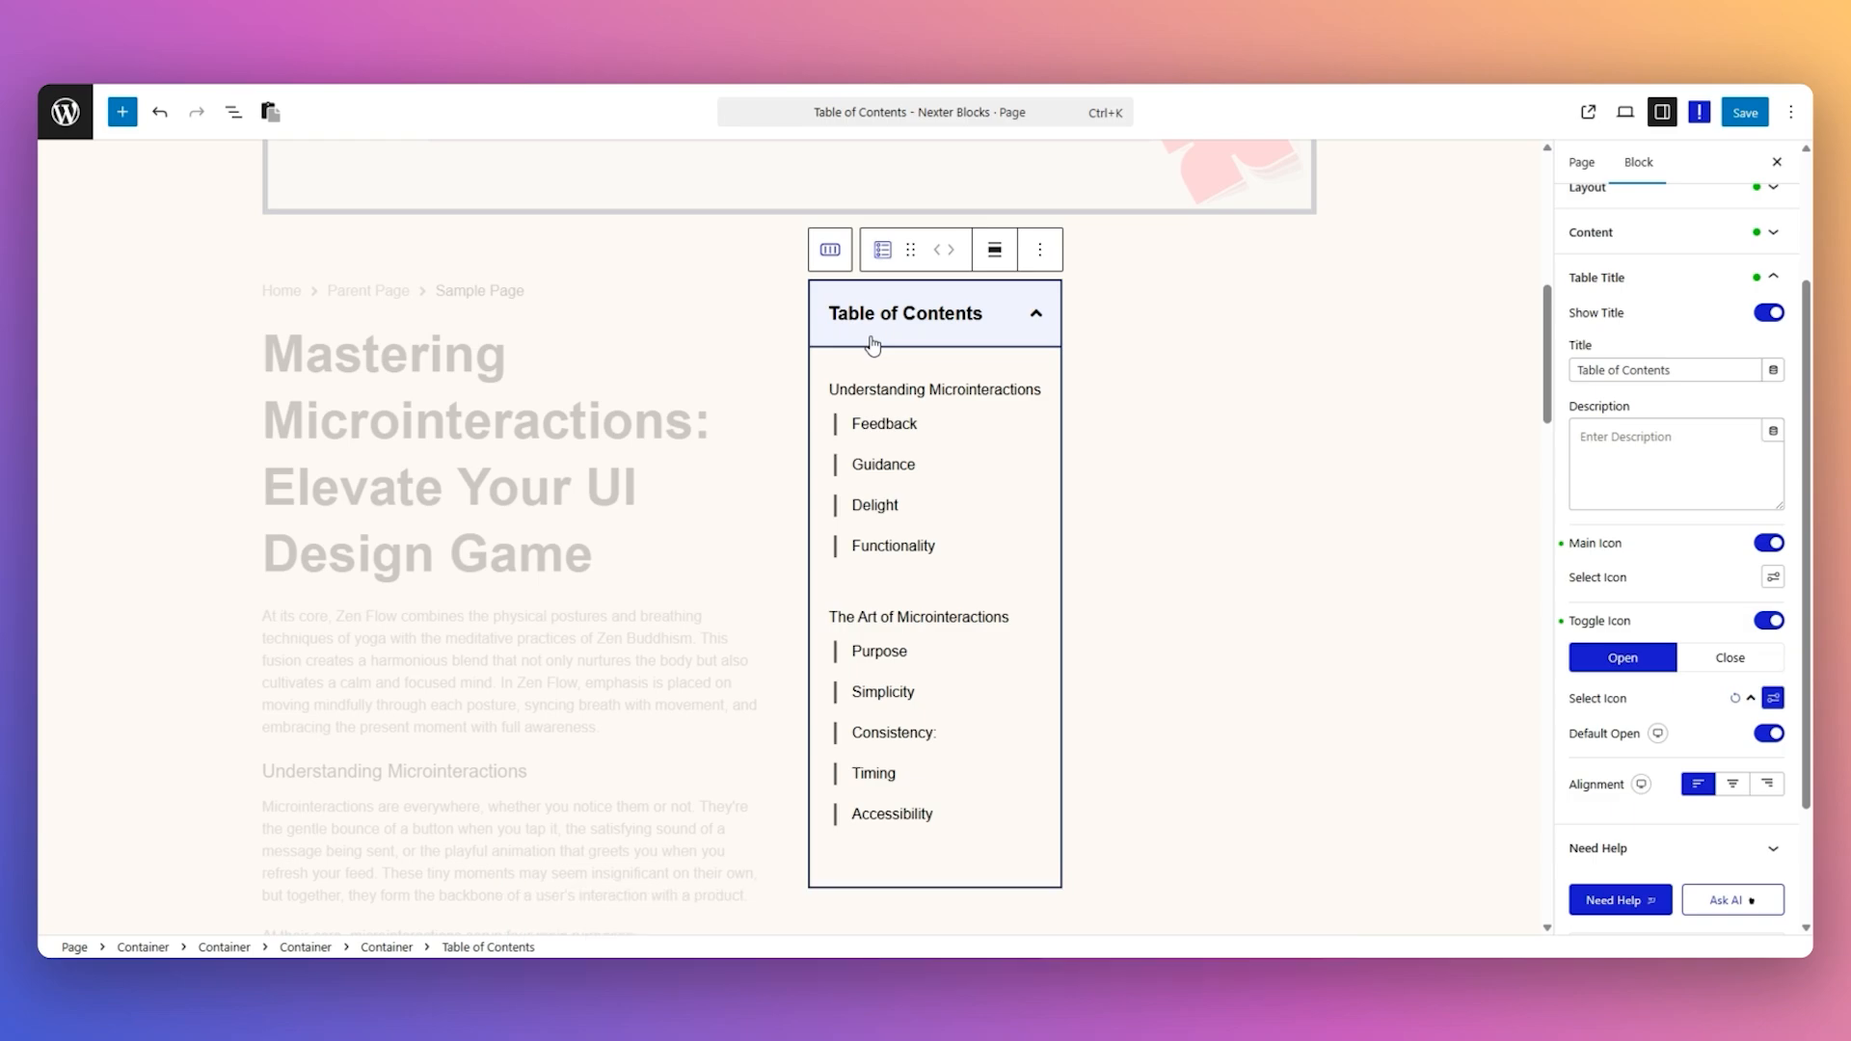
{"action": "left_click", "coordinate": [1773, 577]}
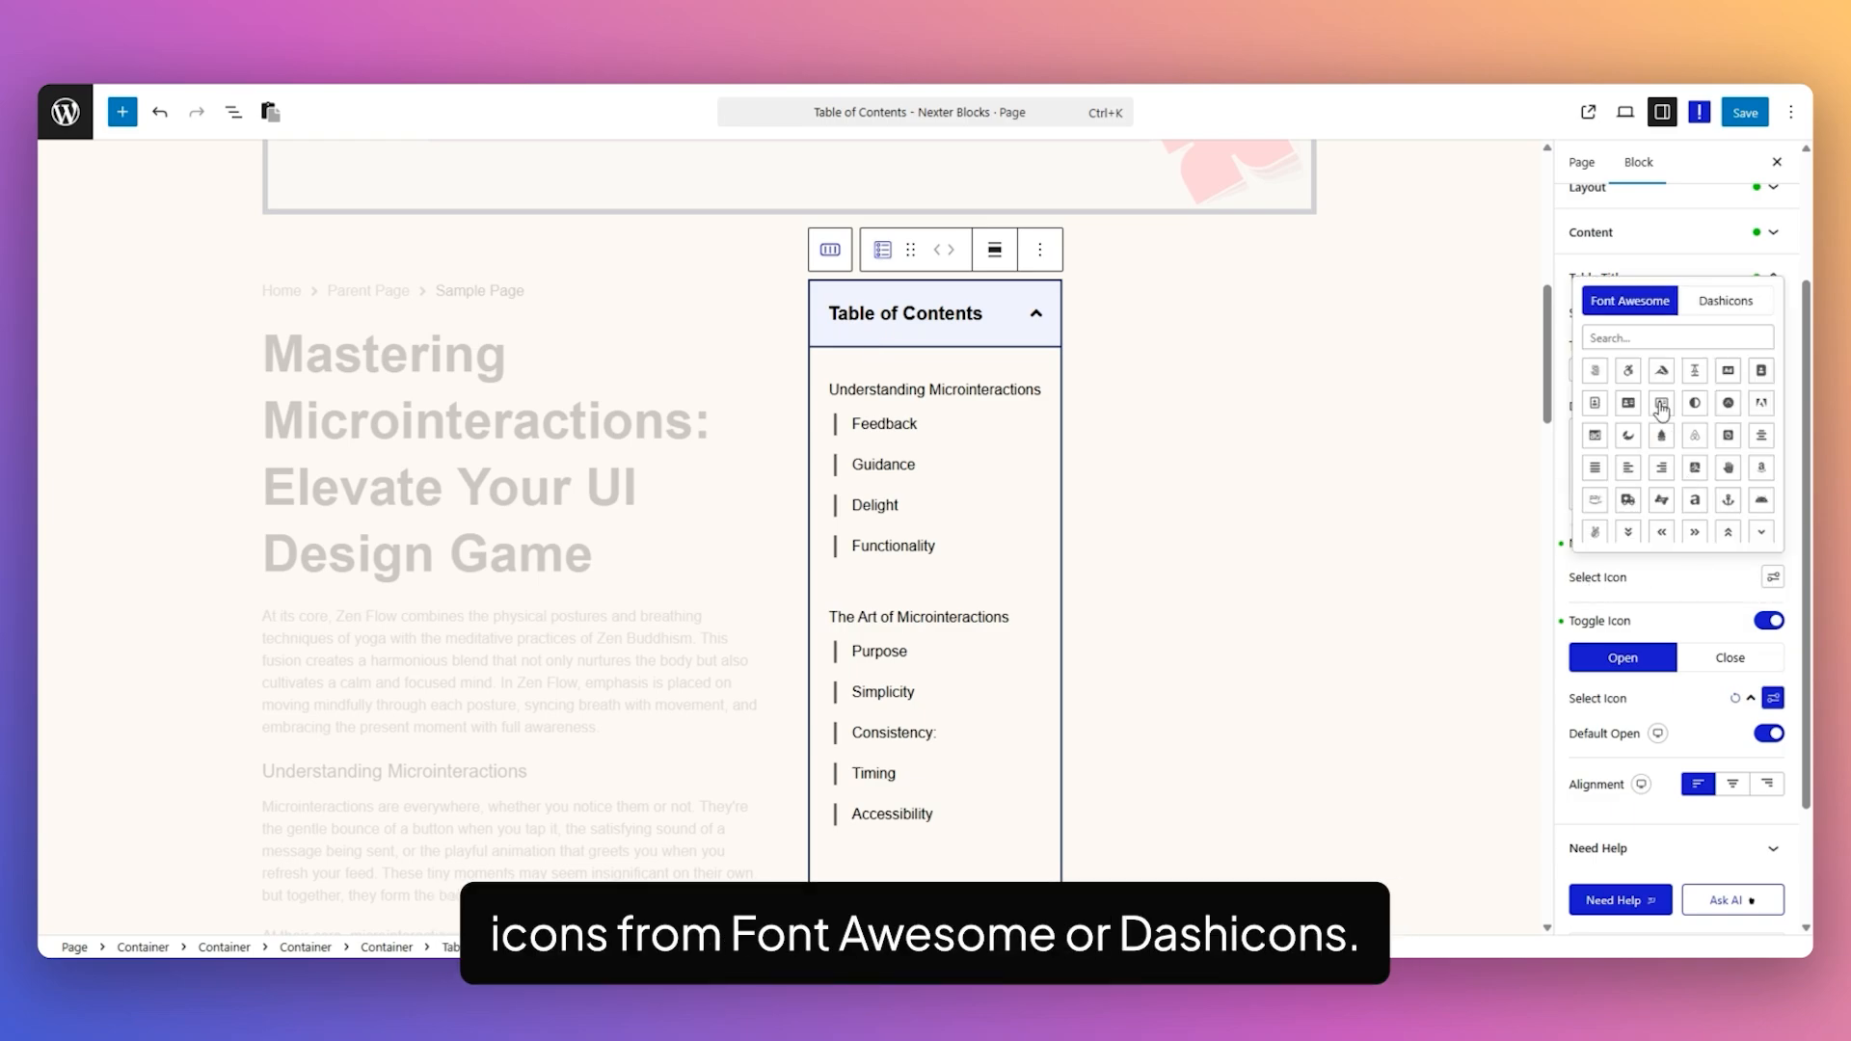
{"action": "left_click", "coordinate": [1680, 576]}
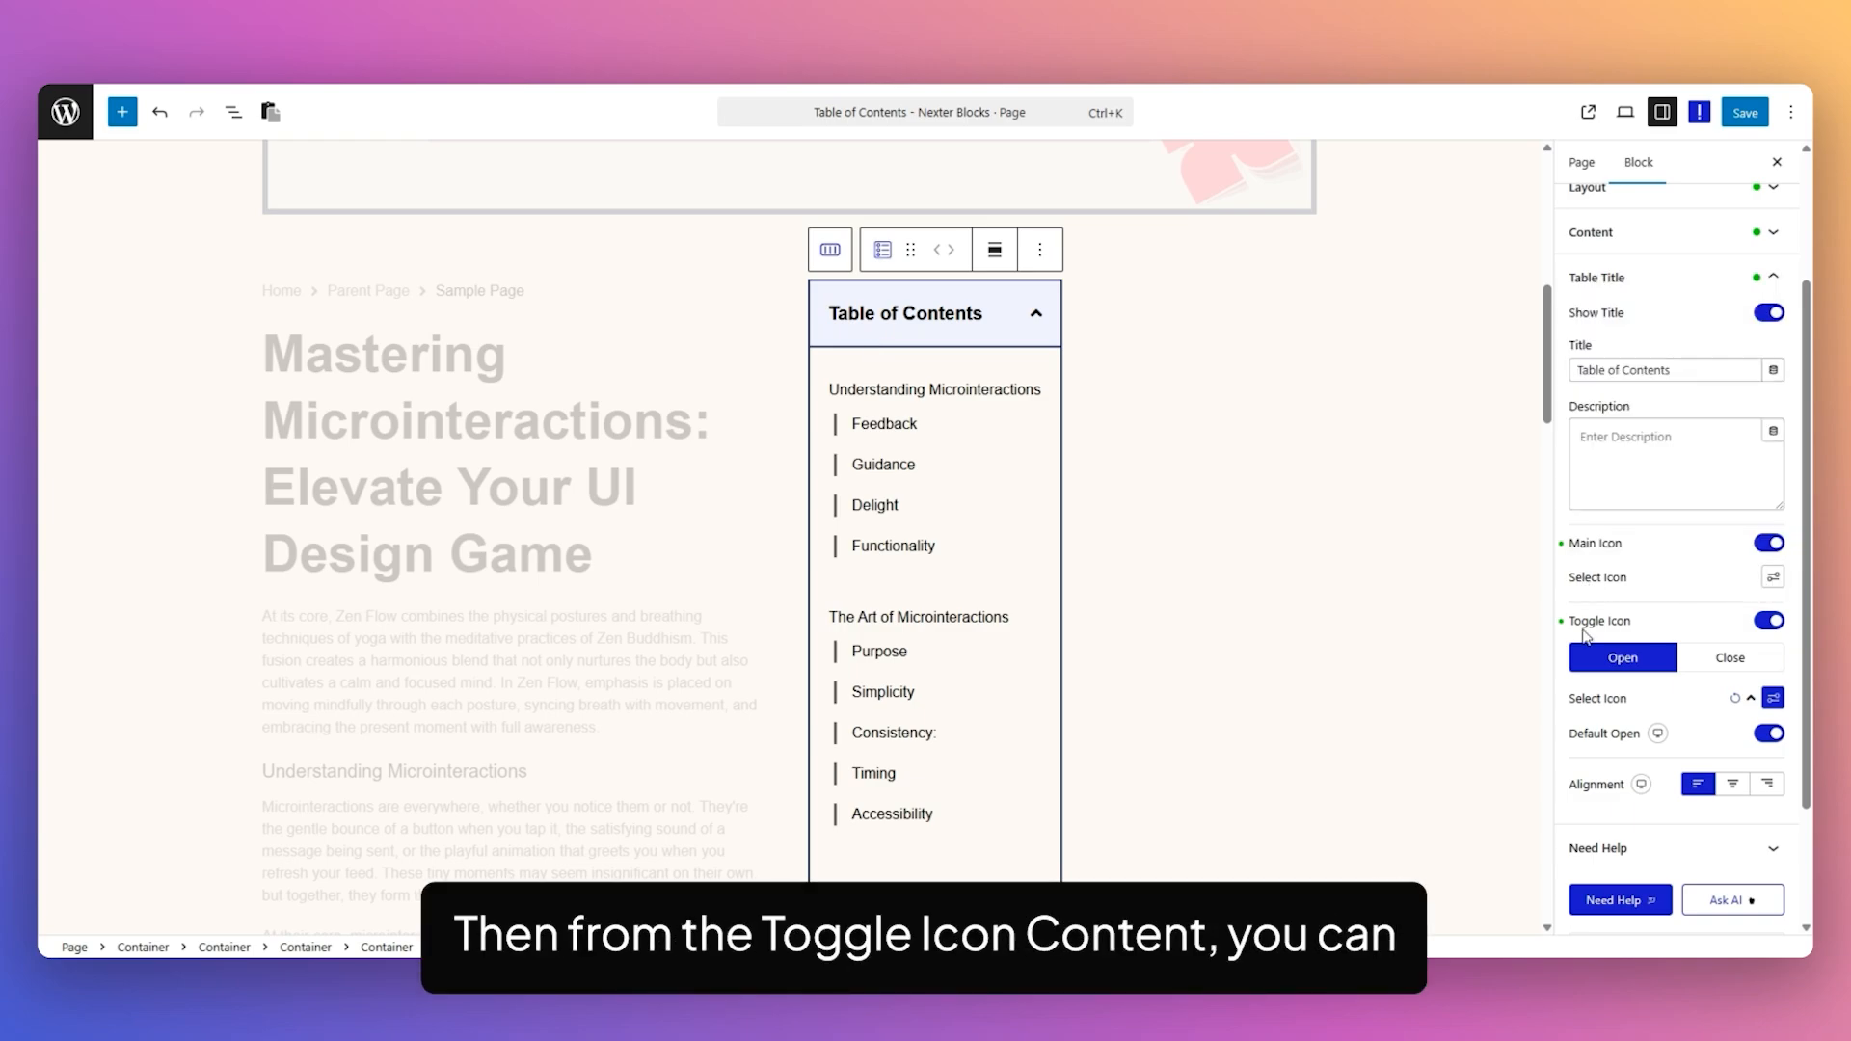
- Try turning off the Toggle Icon and restore it, and view its icon settings for the Close and Open states
{"action": "left_click", "coordinate": [1766, 622]}
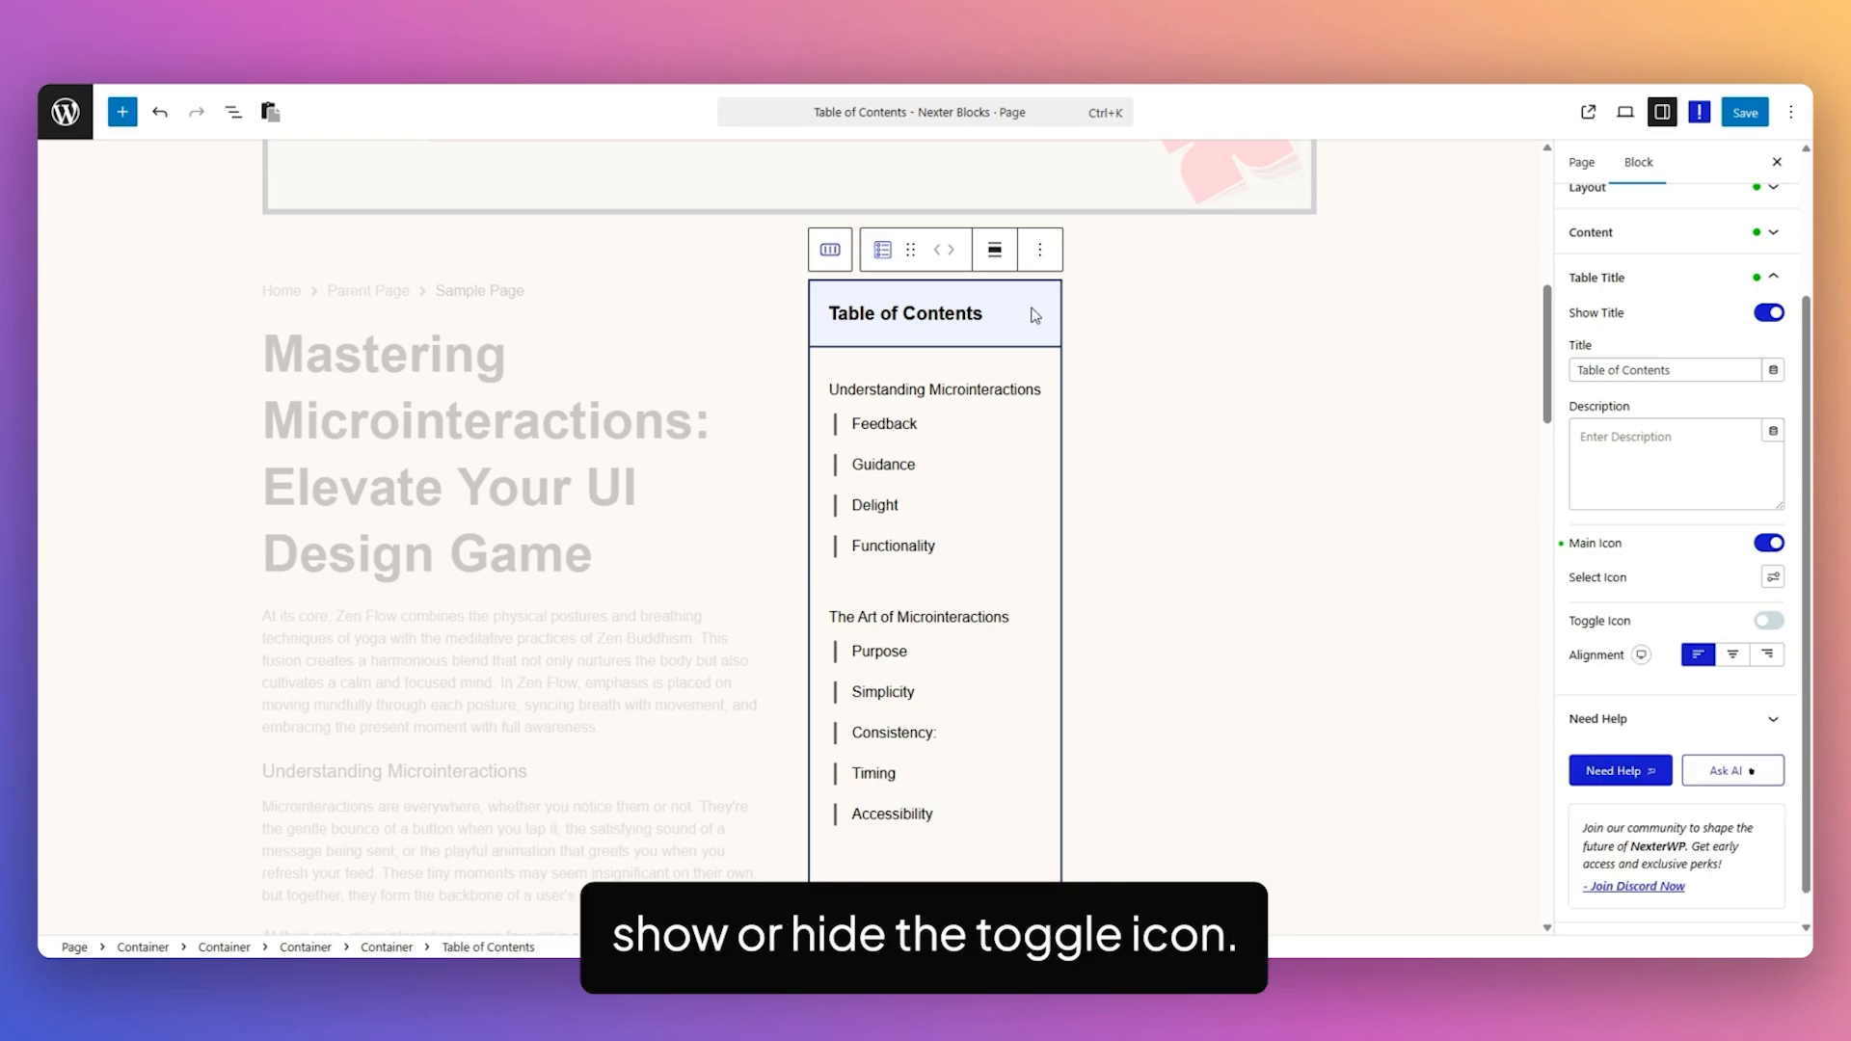
{"action": "left_click", "coordinate": [1770, 622]}
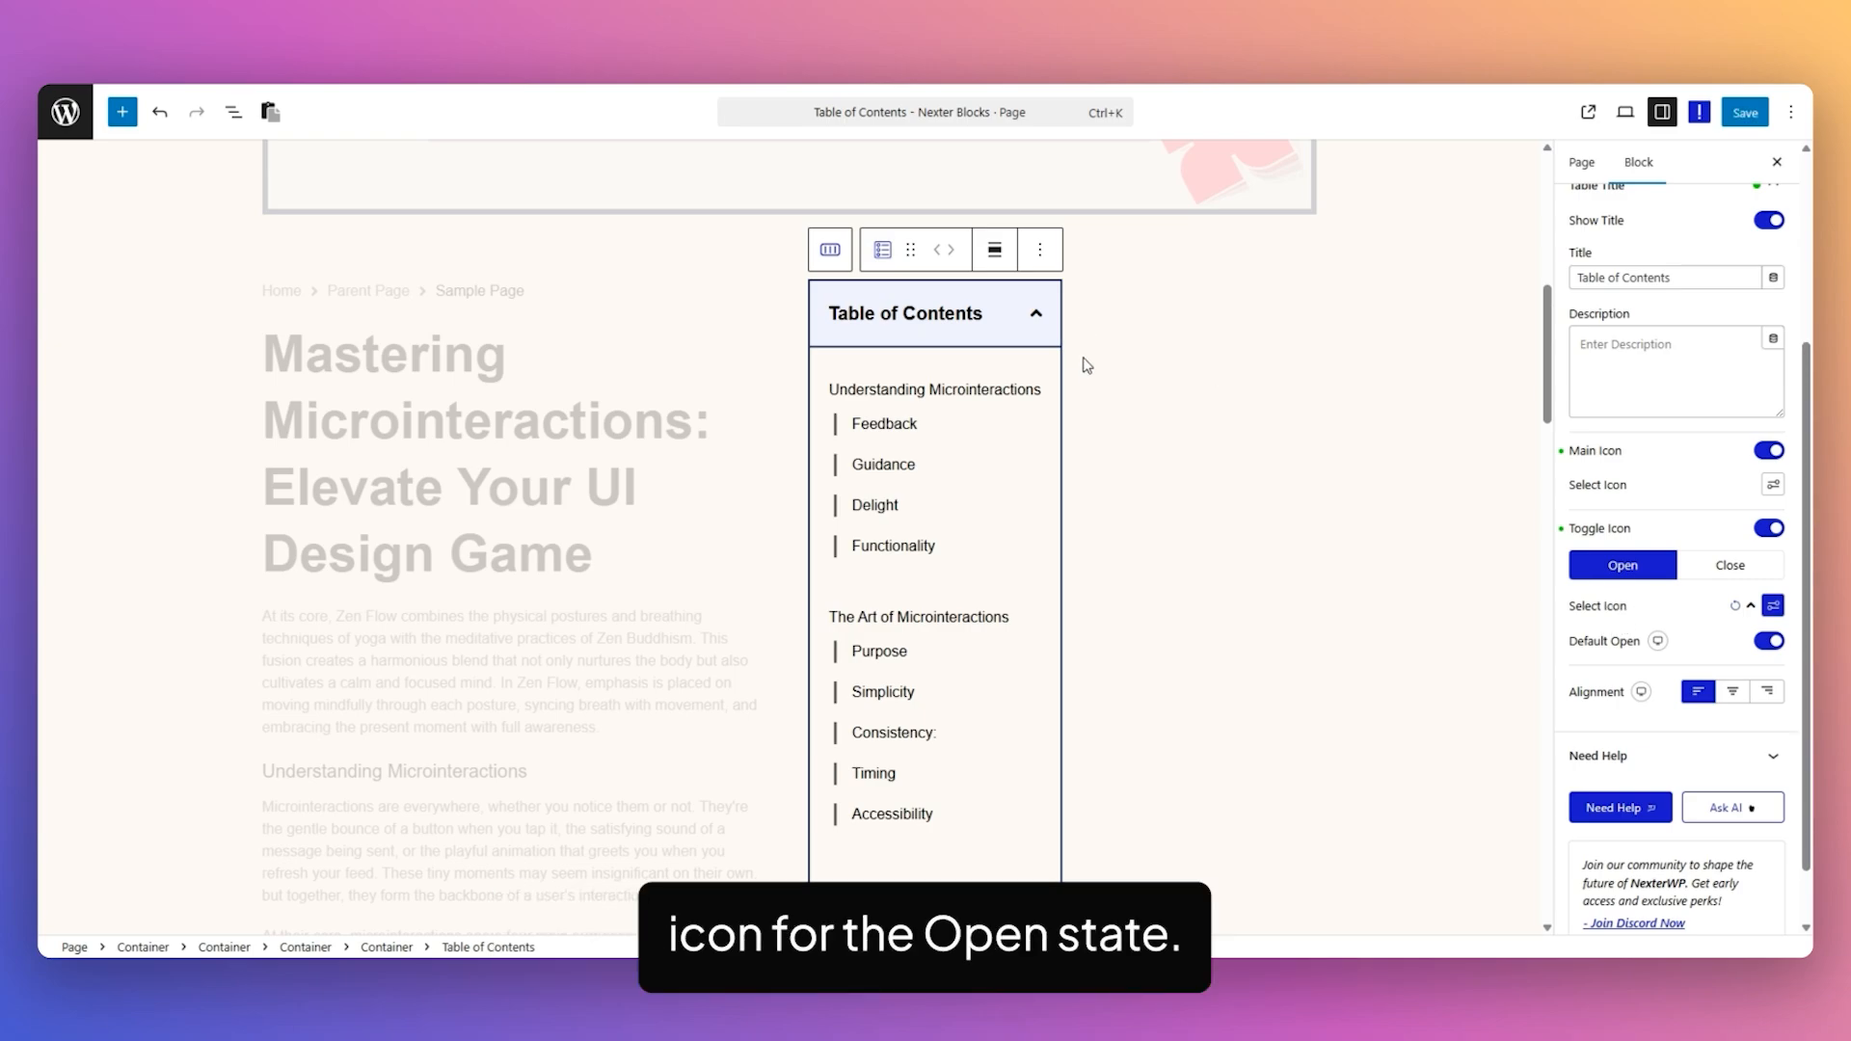
{"action": "left_click", "coordinate": [1730, 565]}
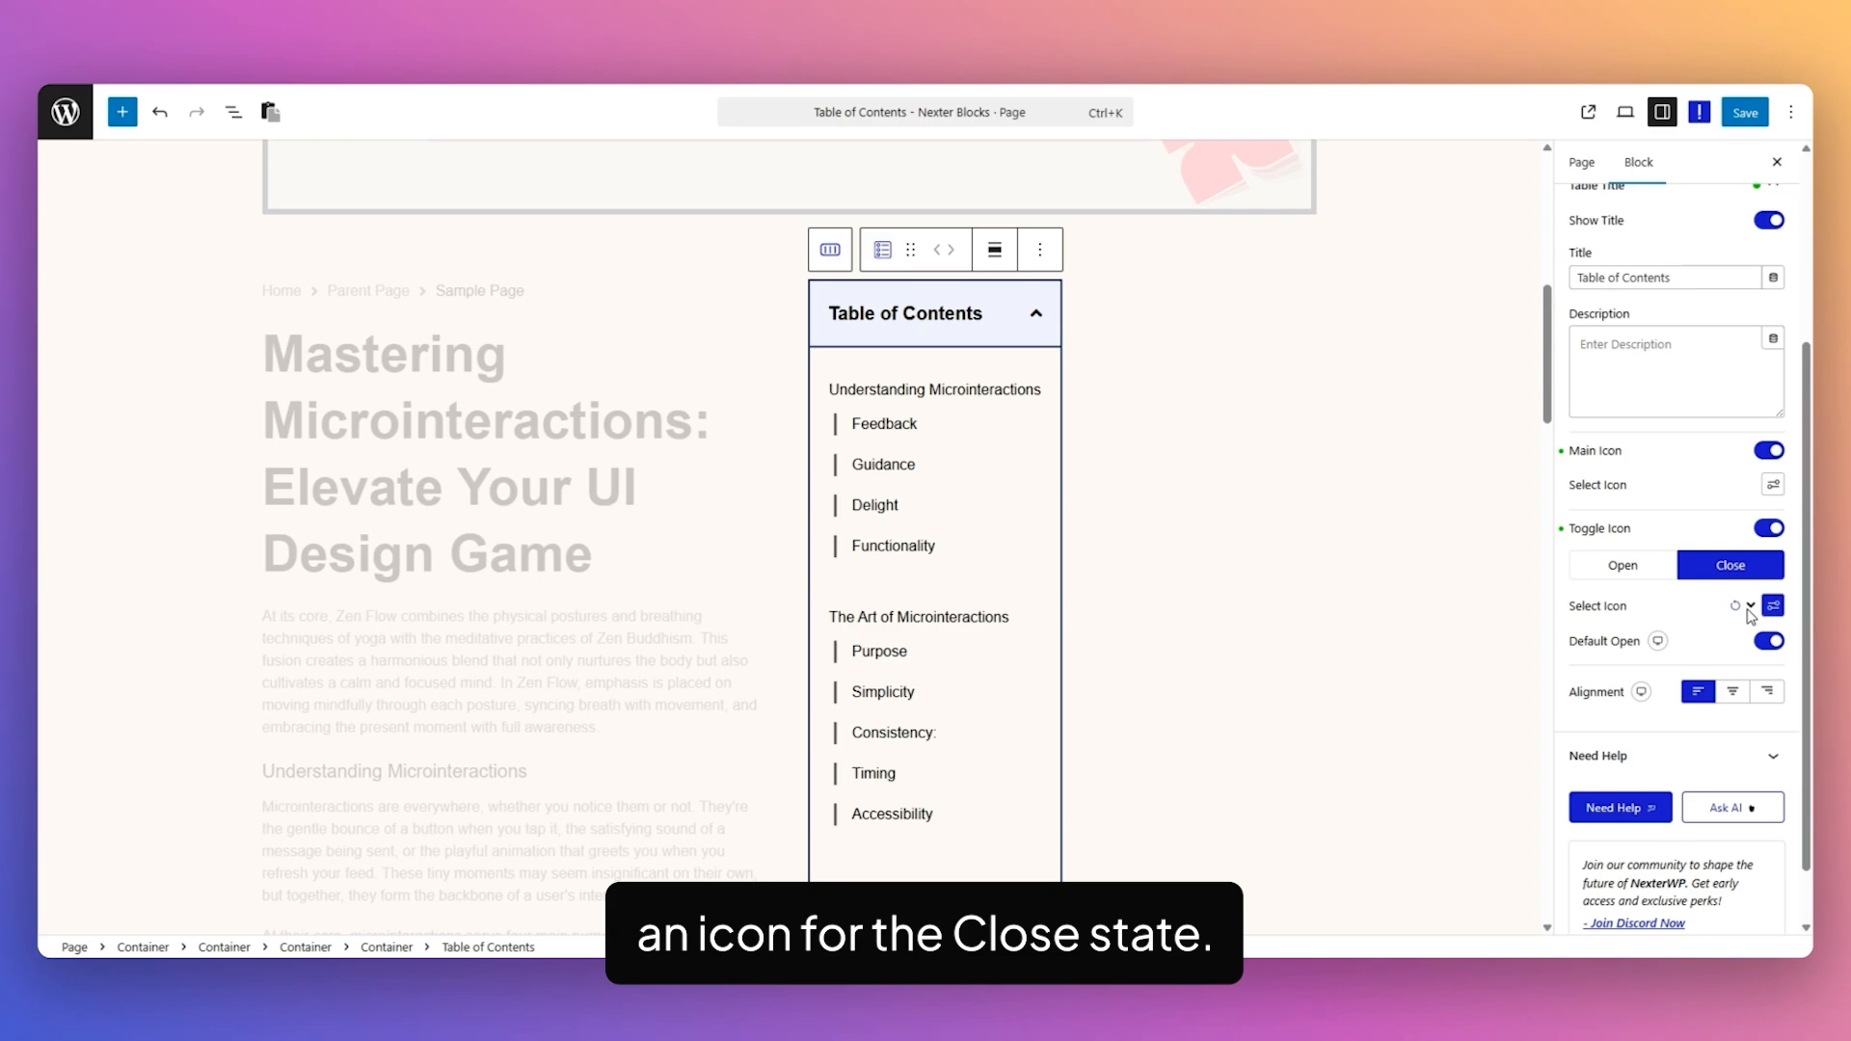
{"action": "left_click", "coordinate": [1622, 565]}
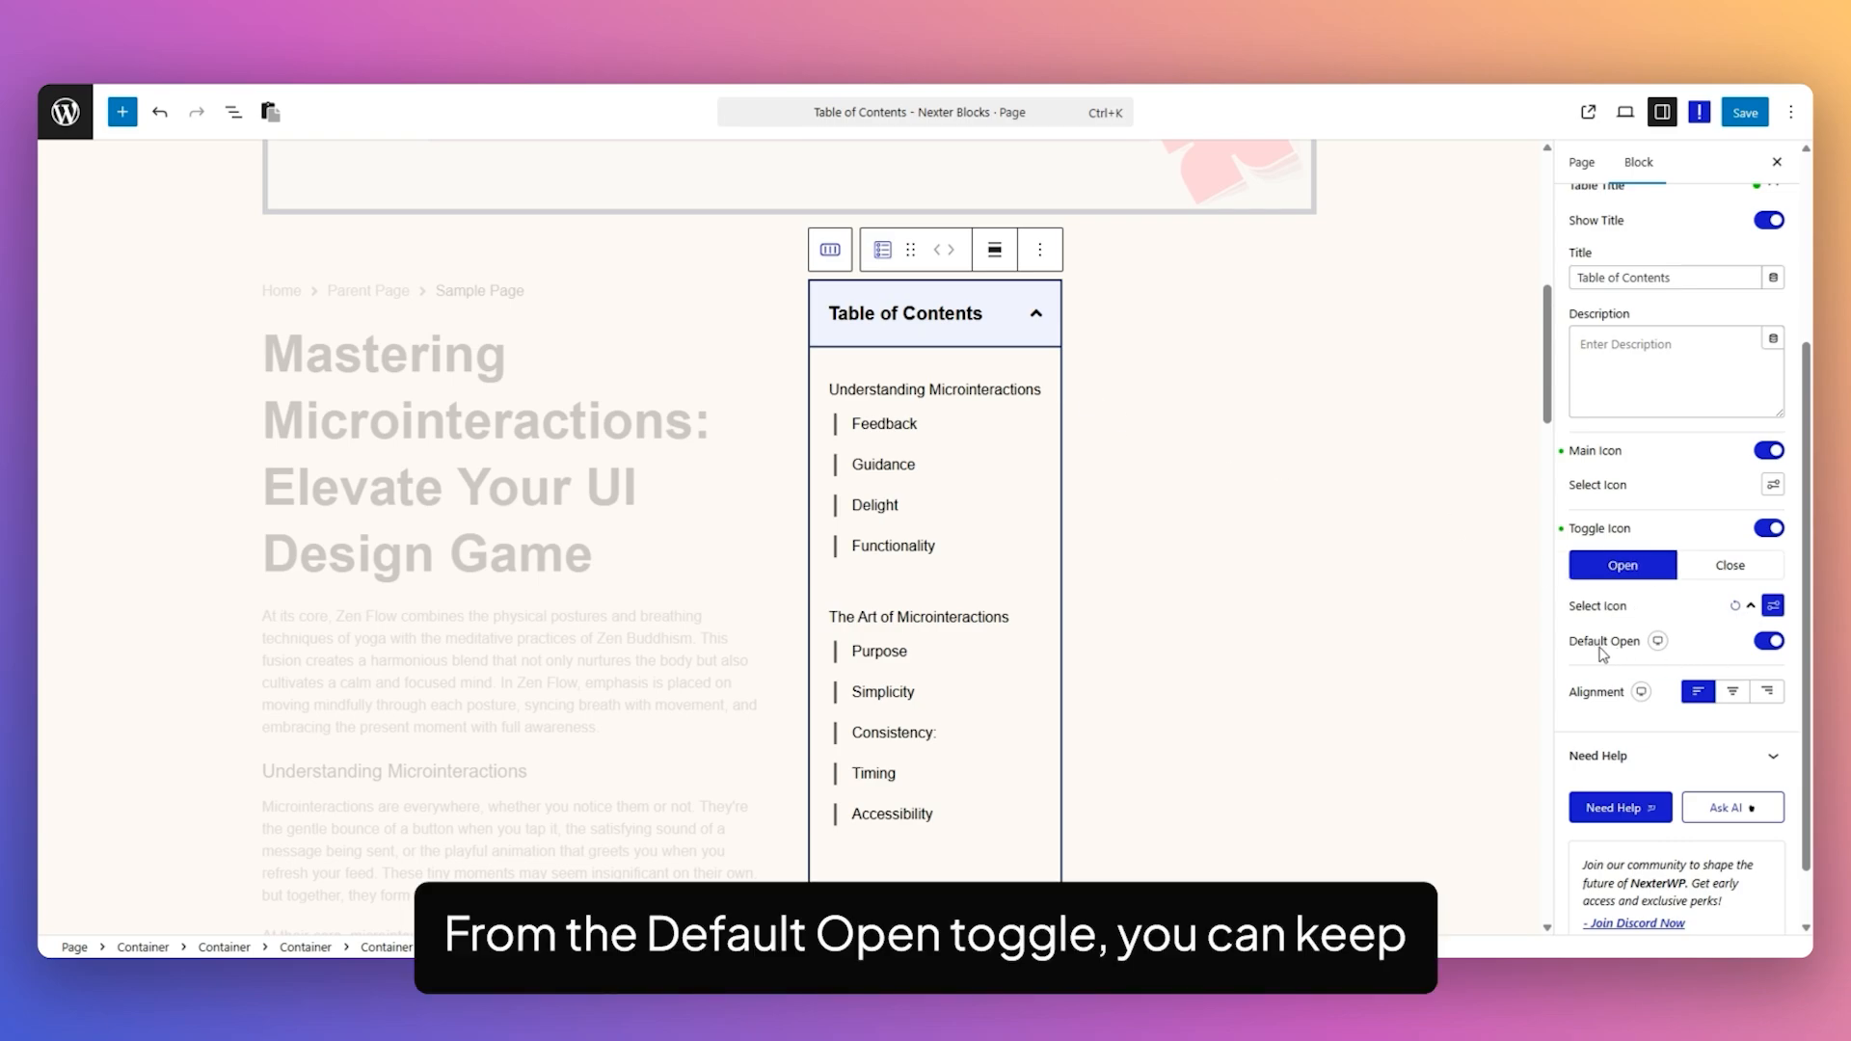
- Try the Default Open option and centre alignment for the table title, and return to left alignment
{"action": "left_click", "coordinate": [1765, 644]}
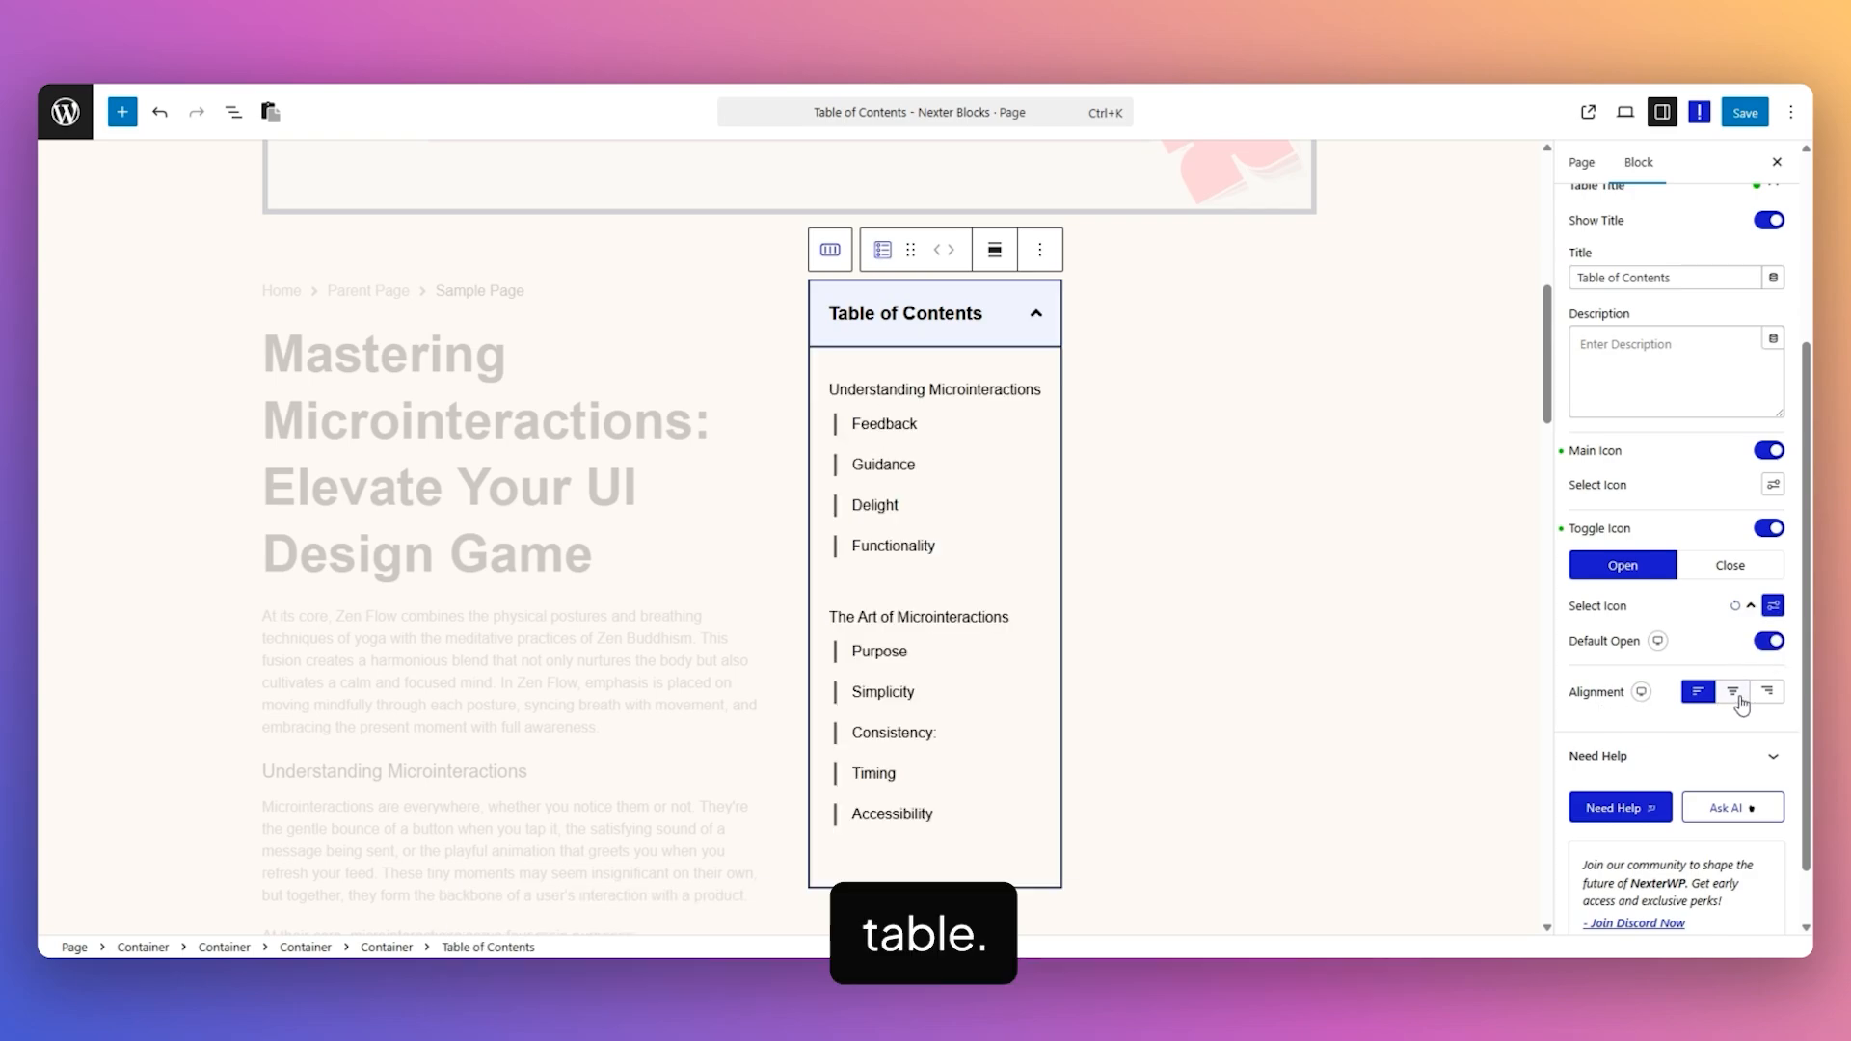
{"action": "left_click", "coordinate": [1731, 692]}
{"action": "left_click", "coordinate": [1698, 692]}
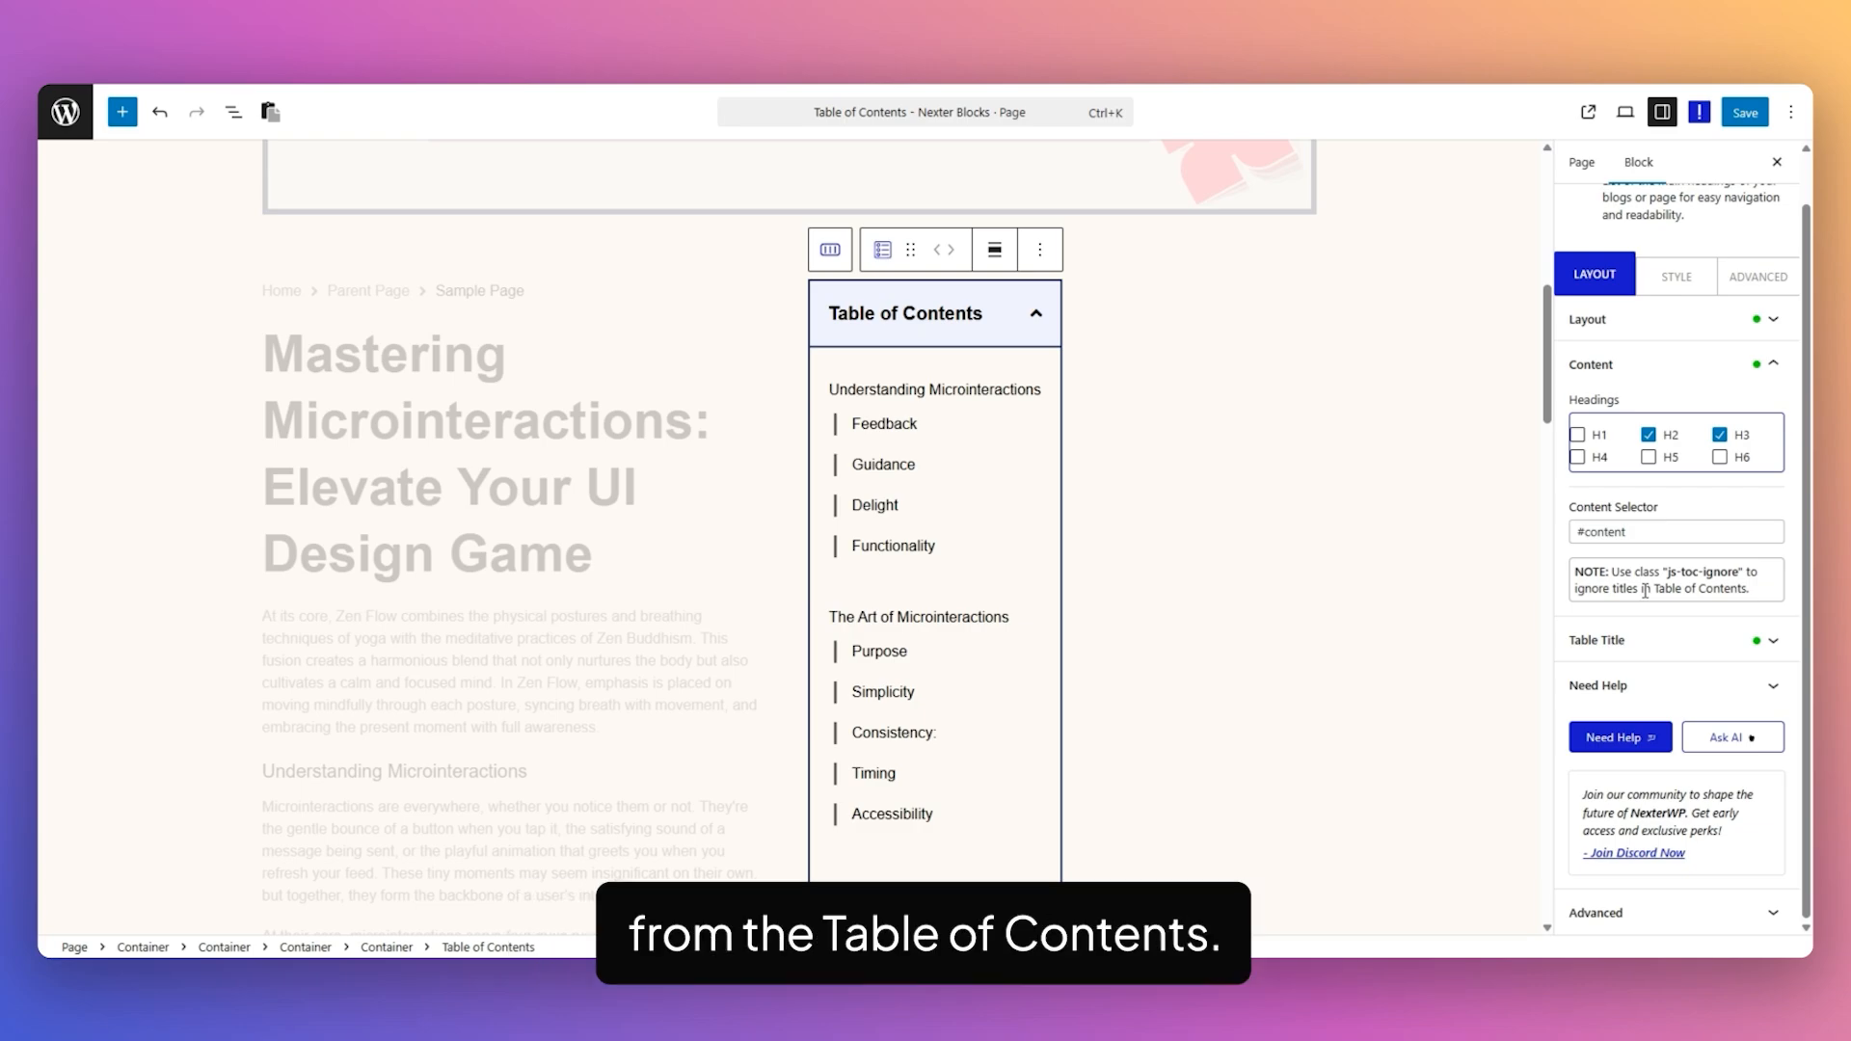
- Copy the js-toc-ignore class from the Content settings note and select the Guidance title block in the page
{"action": "left_click_drag", "start_coordinate": [1670, 572], "coordinate": [1738, 573]}
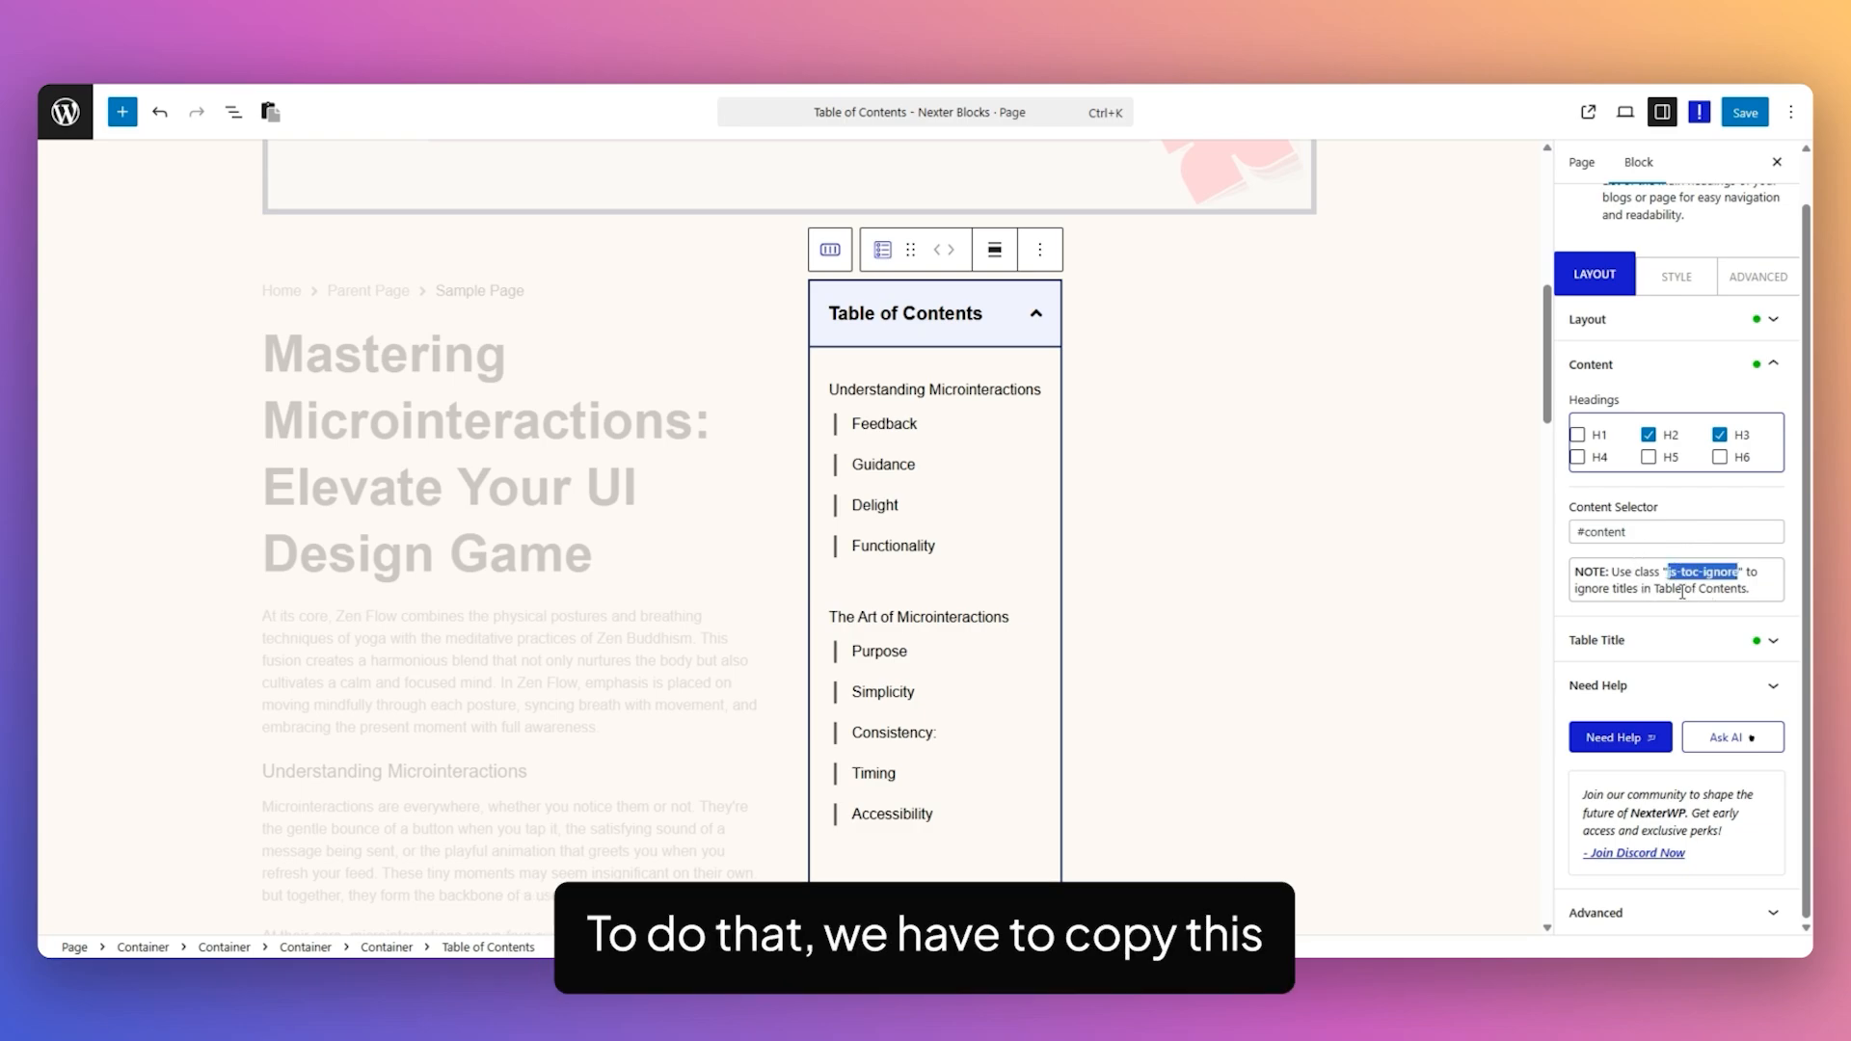
{"action": "left_click", "coordinate": [1645, 580]}
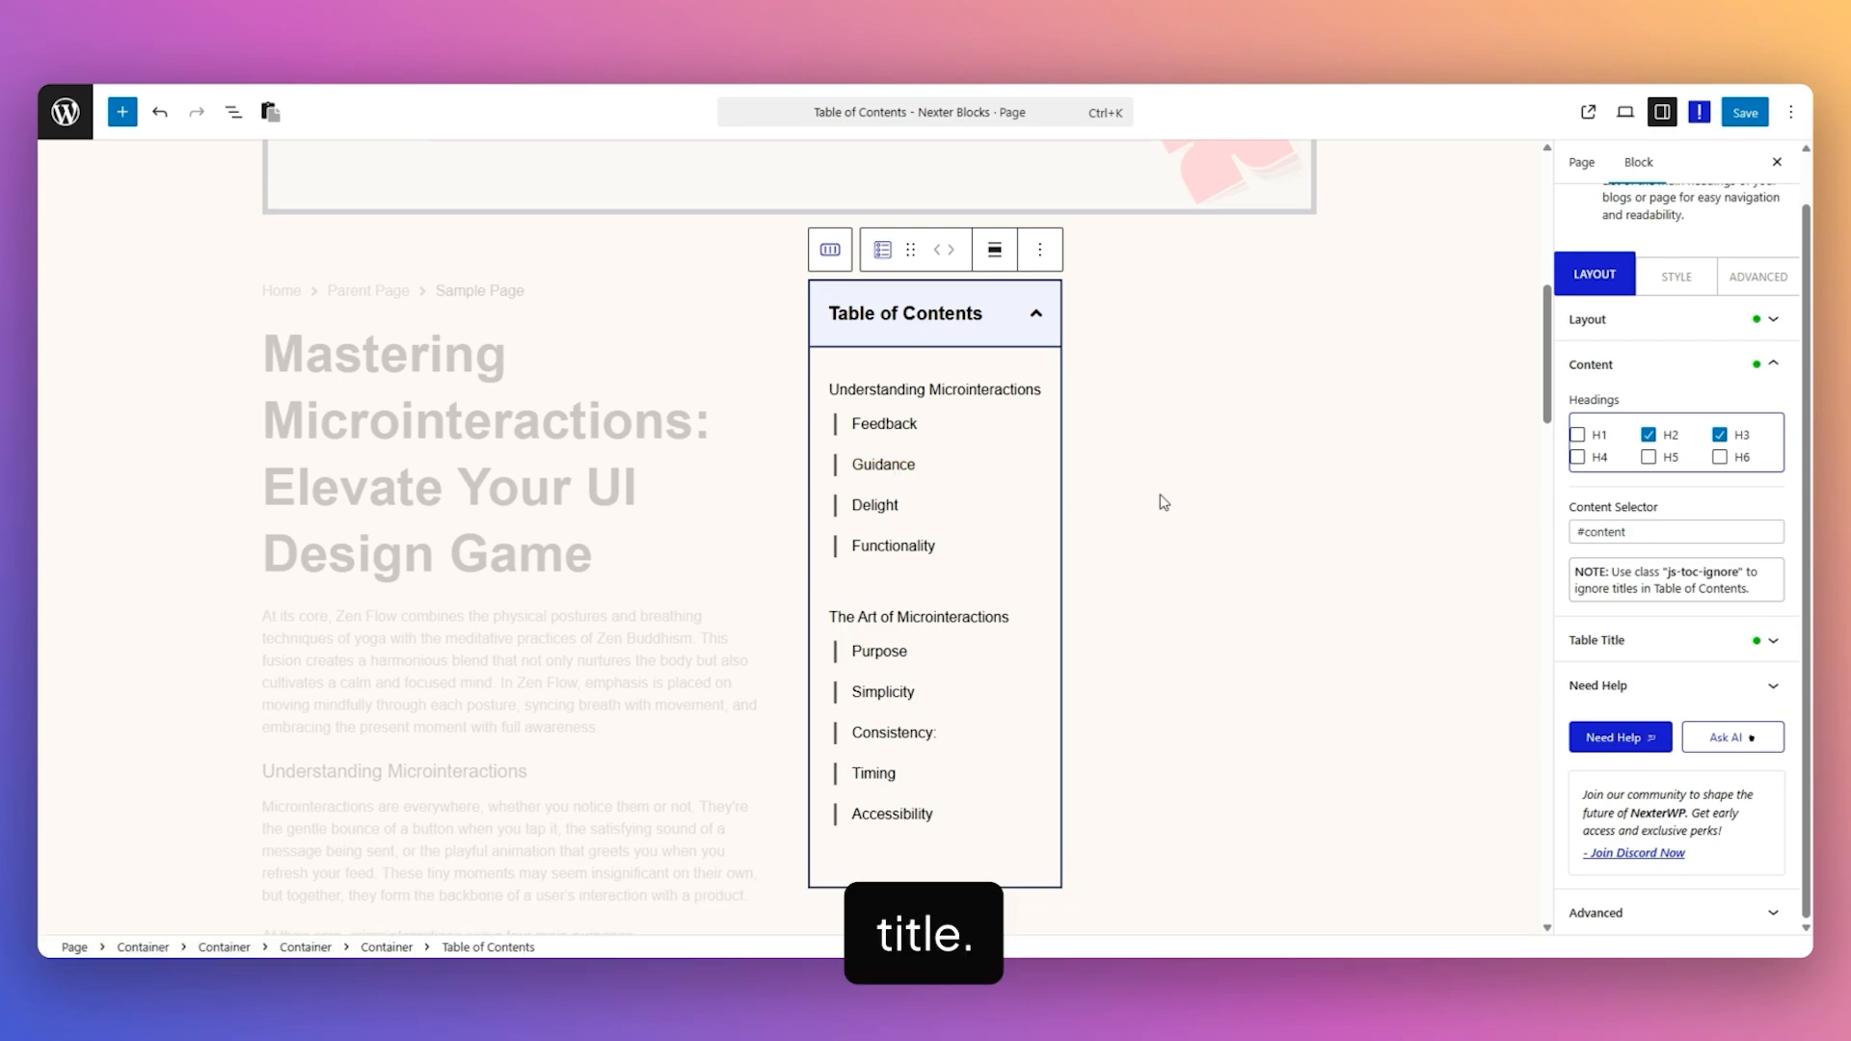
{"action": "scroll", "coordinate": [1152, 499], "scroll_direction": "down", "scroll_amount": 3}
{"action": "scroll", "coordinate": [1162, 503], "scroll_direction": "down", "scroll_amount": 3}
{"action": "left_click", "coordinate": [301, 480]}
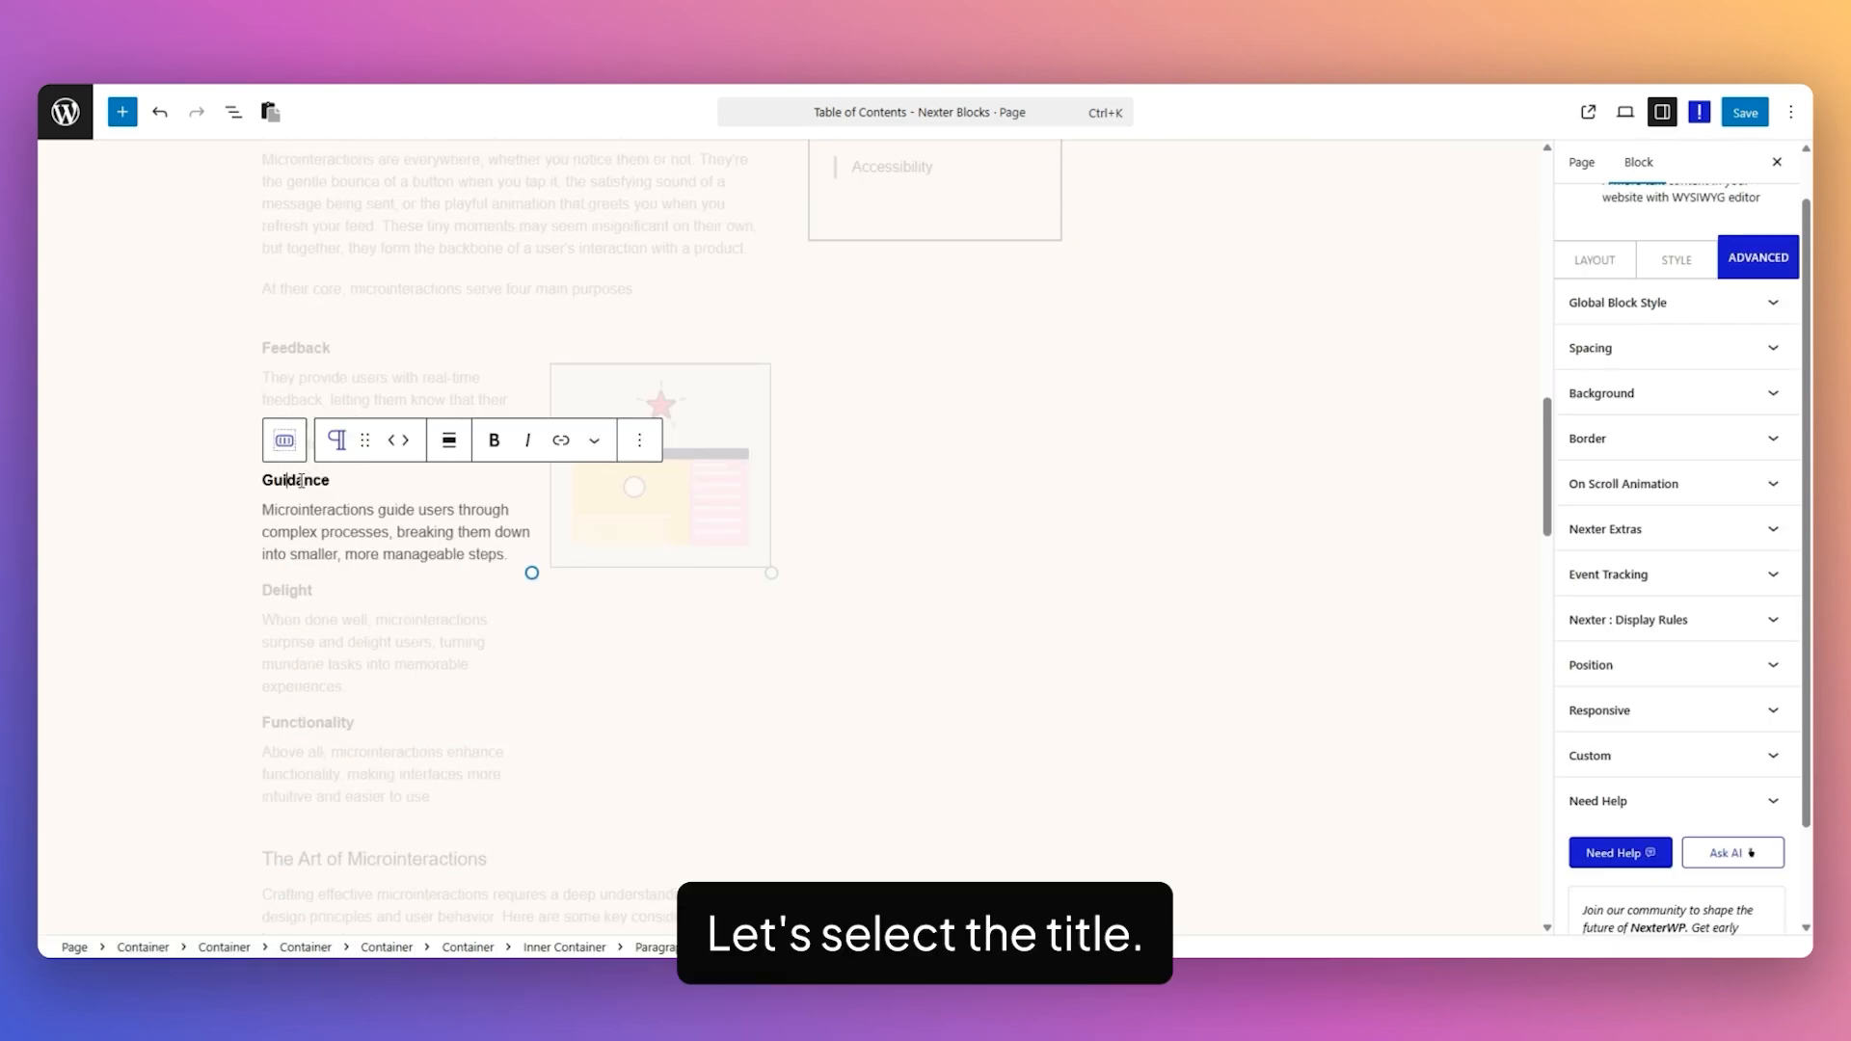
{"action": "scroll", "coordinate": [1690, 698], "scroll_direction": "down", "scroll_amount": 2}
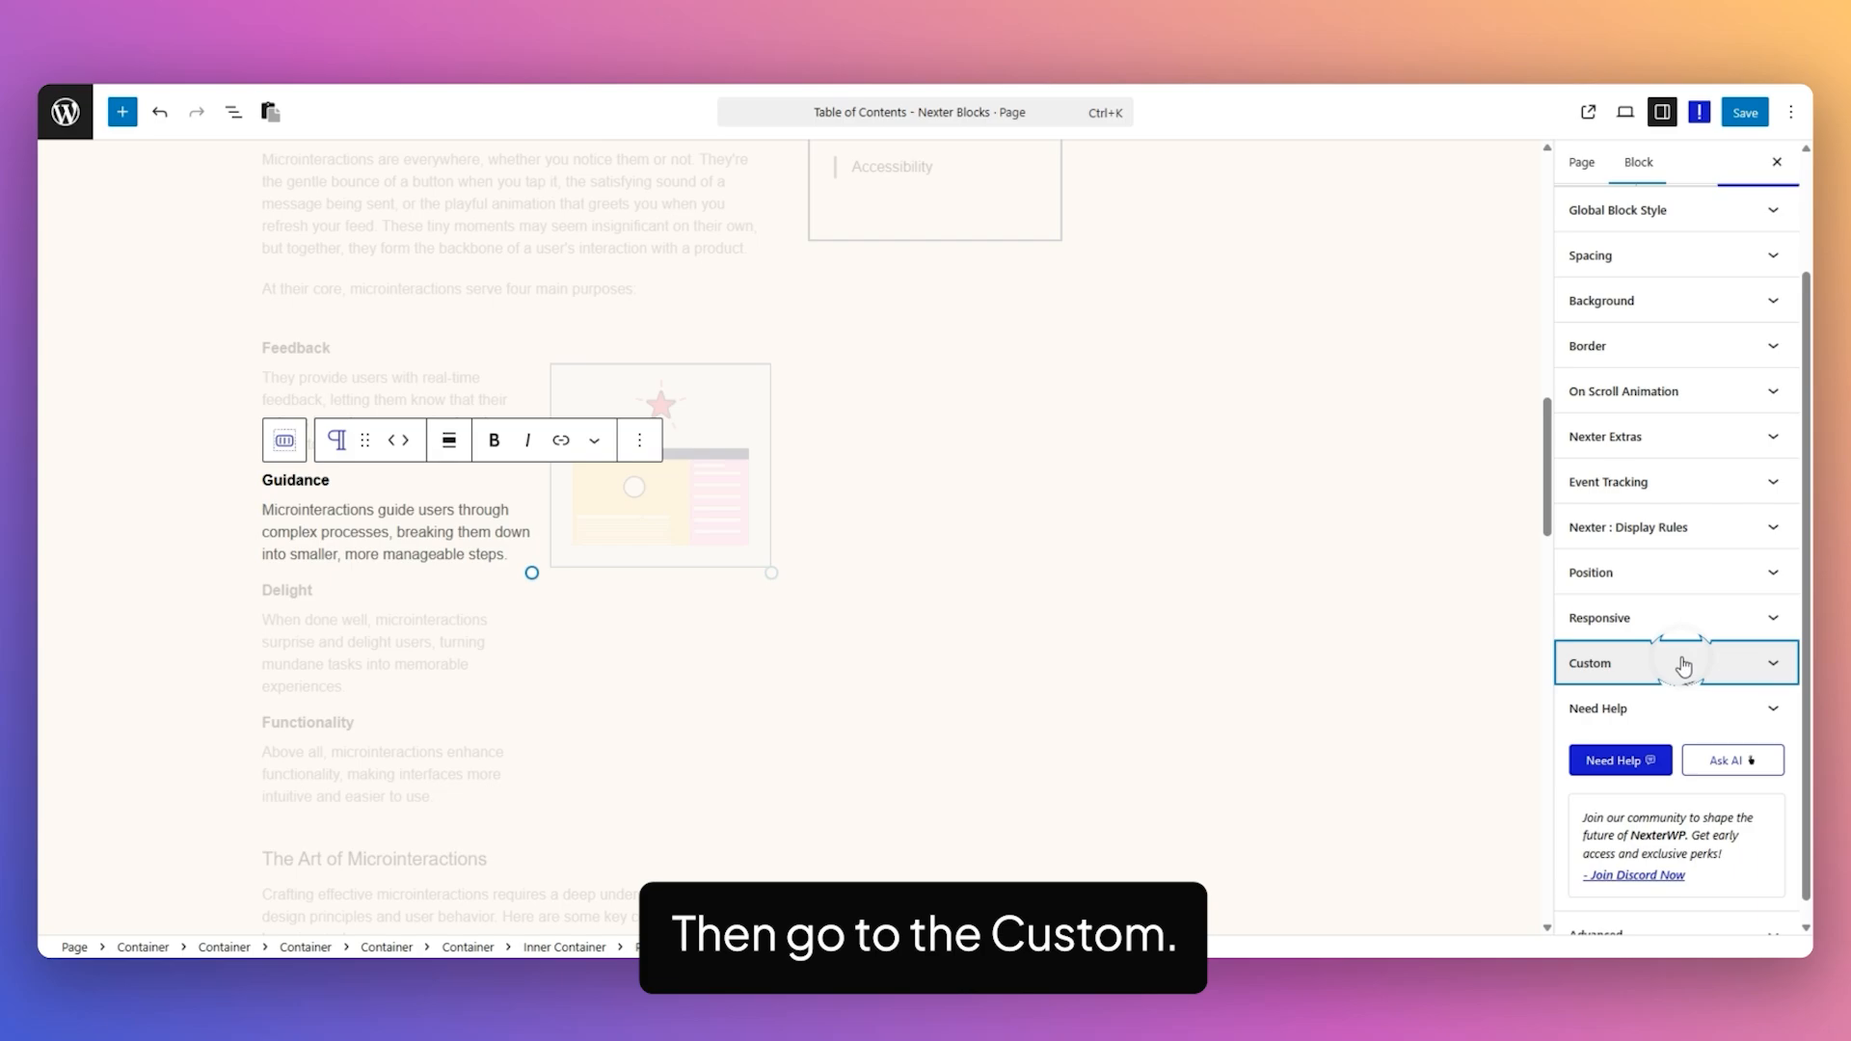
{"action": "left_click", "coordinate": [1718, 651]}
{"action": "scroll", "coordinate": [1707, 656], "scroll_direction": "down", "scroll_amount": 2}
{"action": "left_click", "coordinate": [1641, 654]}
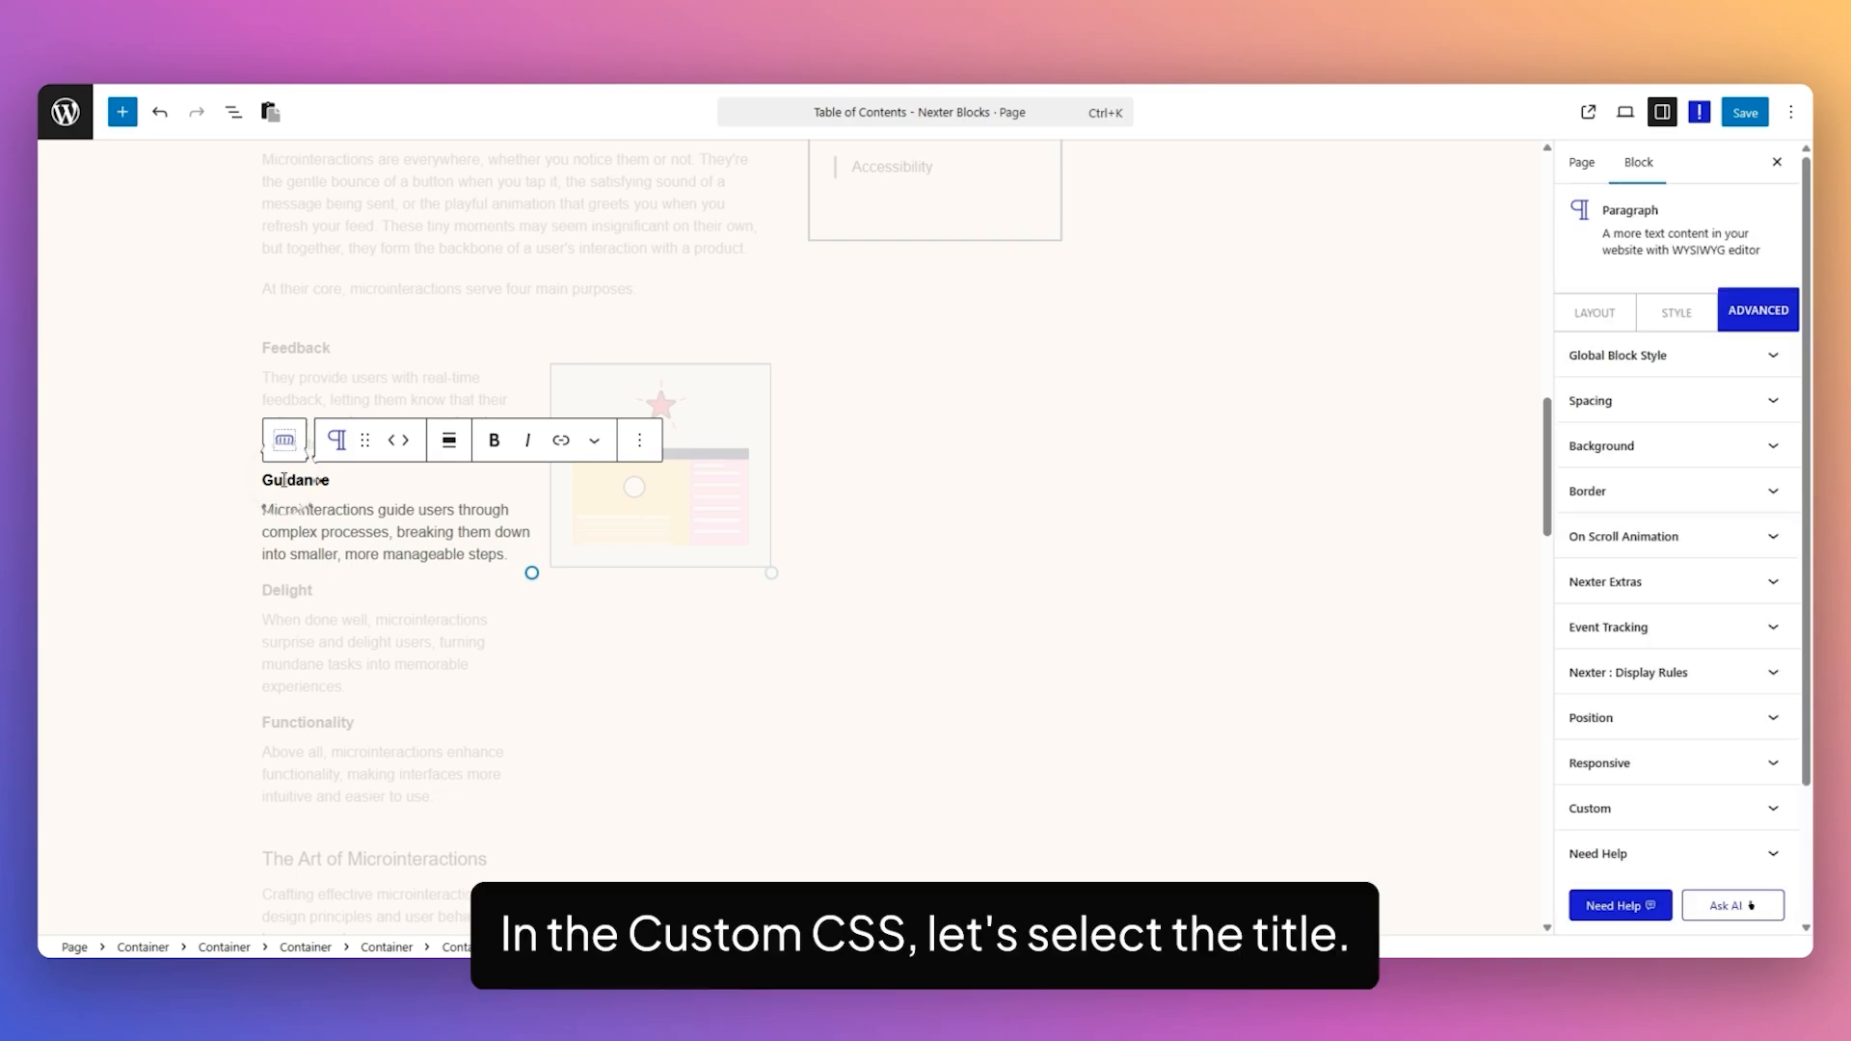
- Add js-toc-ignore as an additional CSS class in the Guidance block's Advanced settings
{"action": "scroll", "coordinate": [1735, 636], "scroll_direction": "down", "scroll_amount": 3}
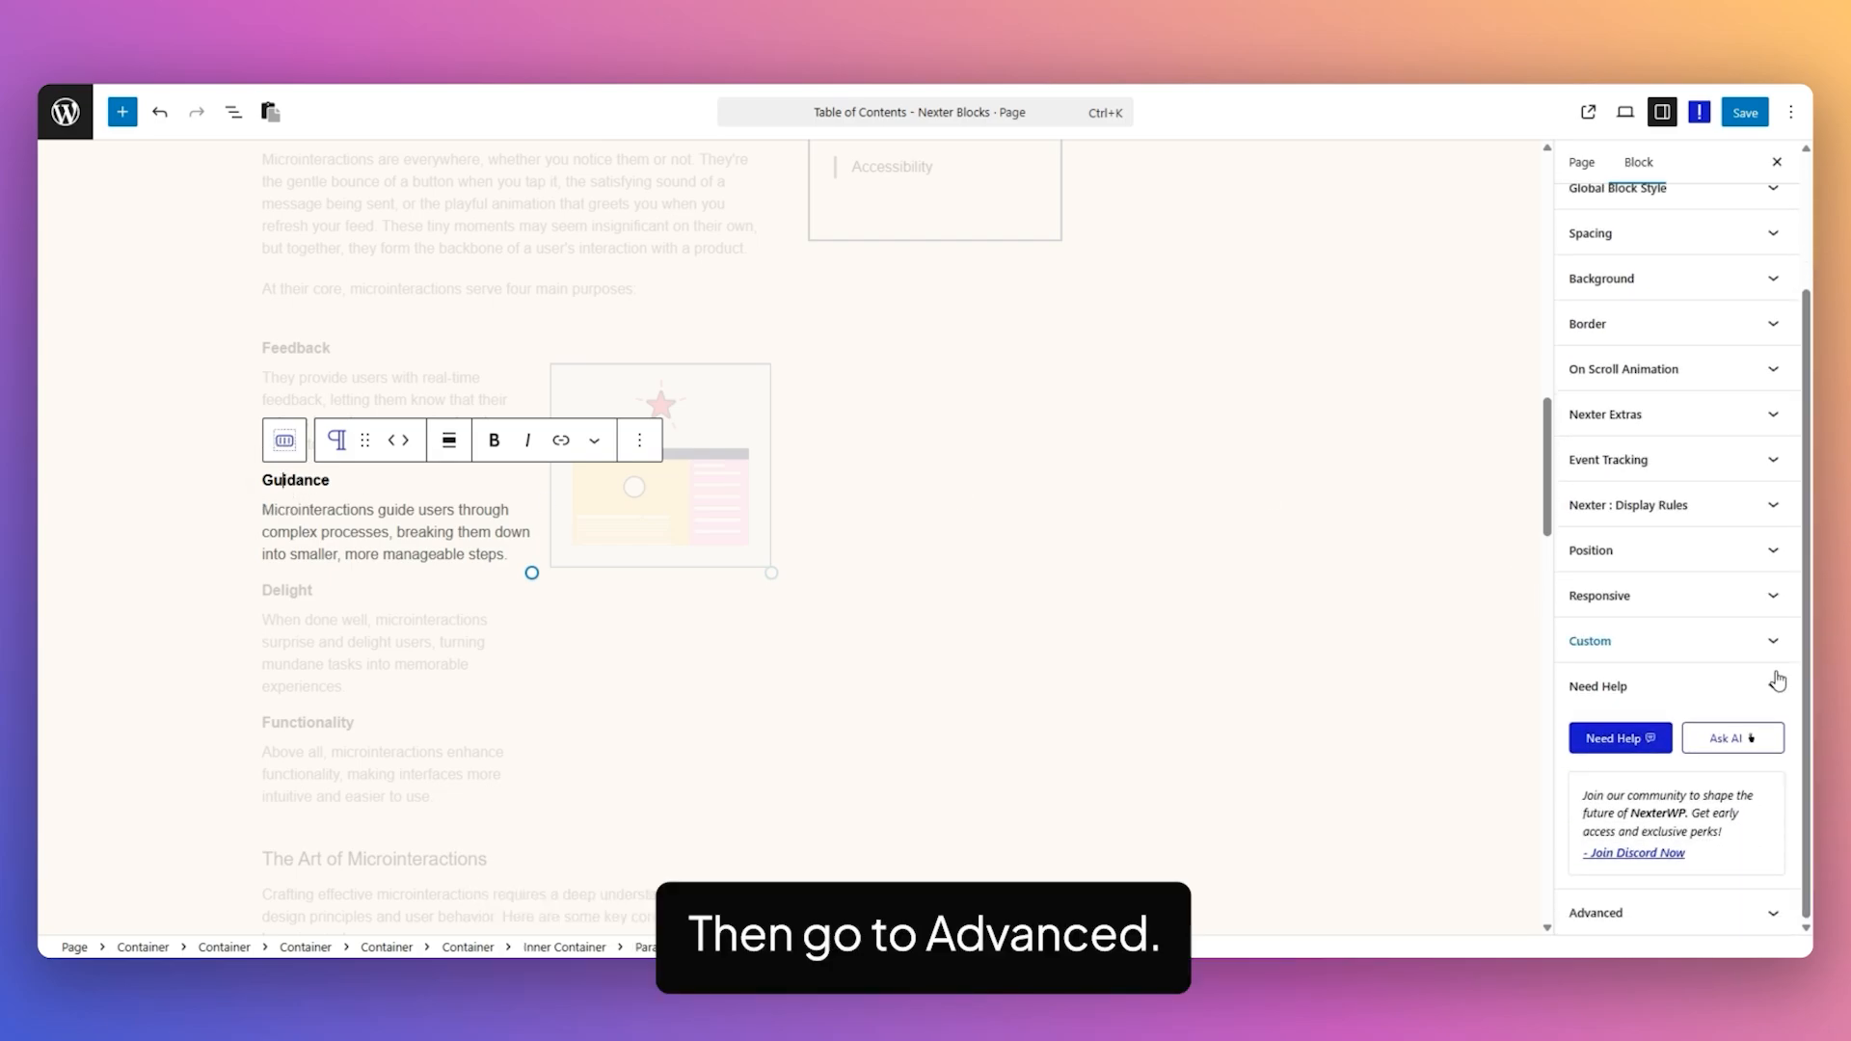
{"action": "left_click", "coordinate": [1679, 916]}
{"action": "scroll", "coordinate": [1697, 786], "scroll_direction": "down", "scroll_amount": 1}
{"action": "left_click", "coordinate": [1625, 880]}
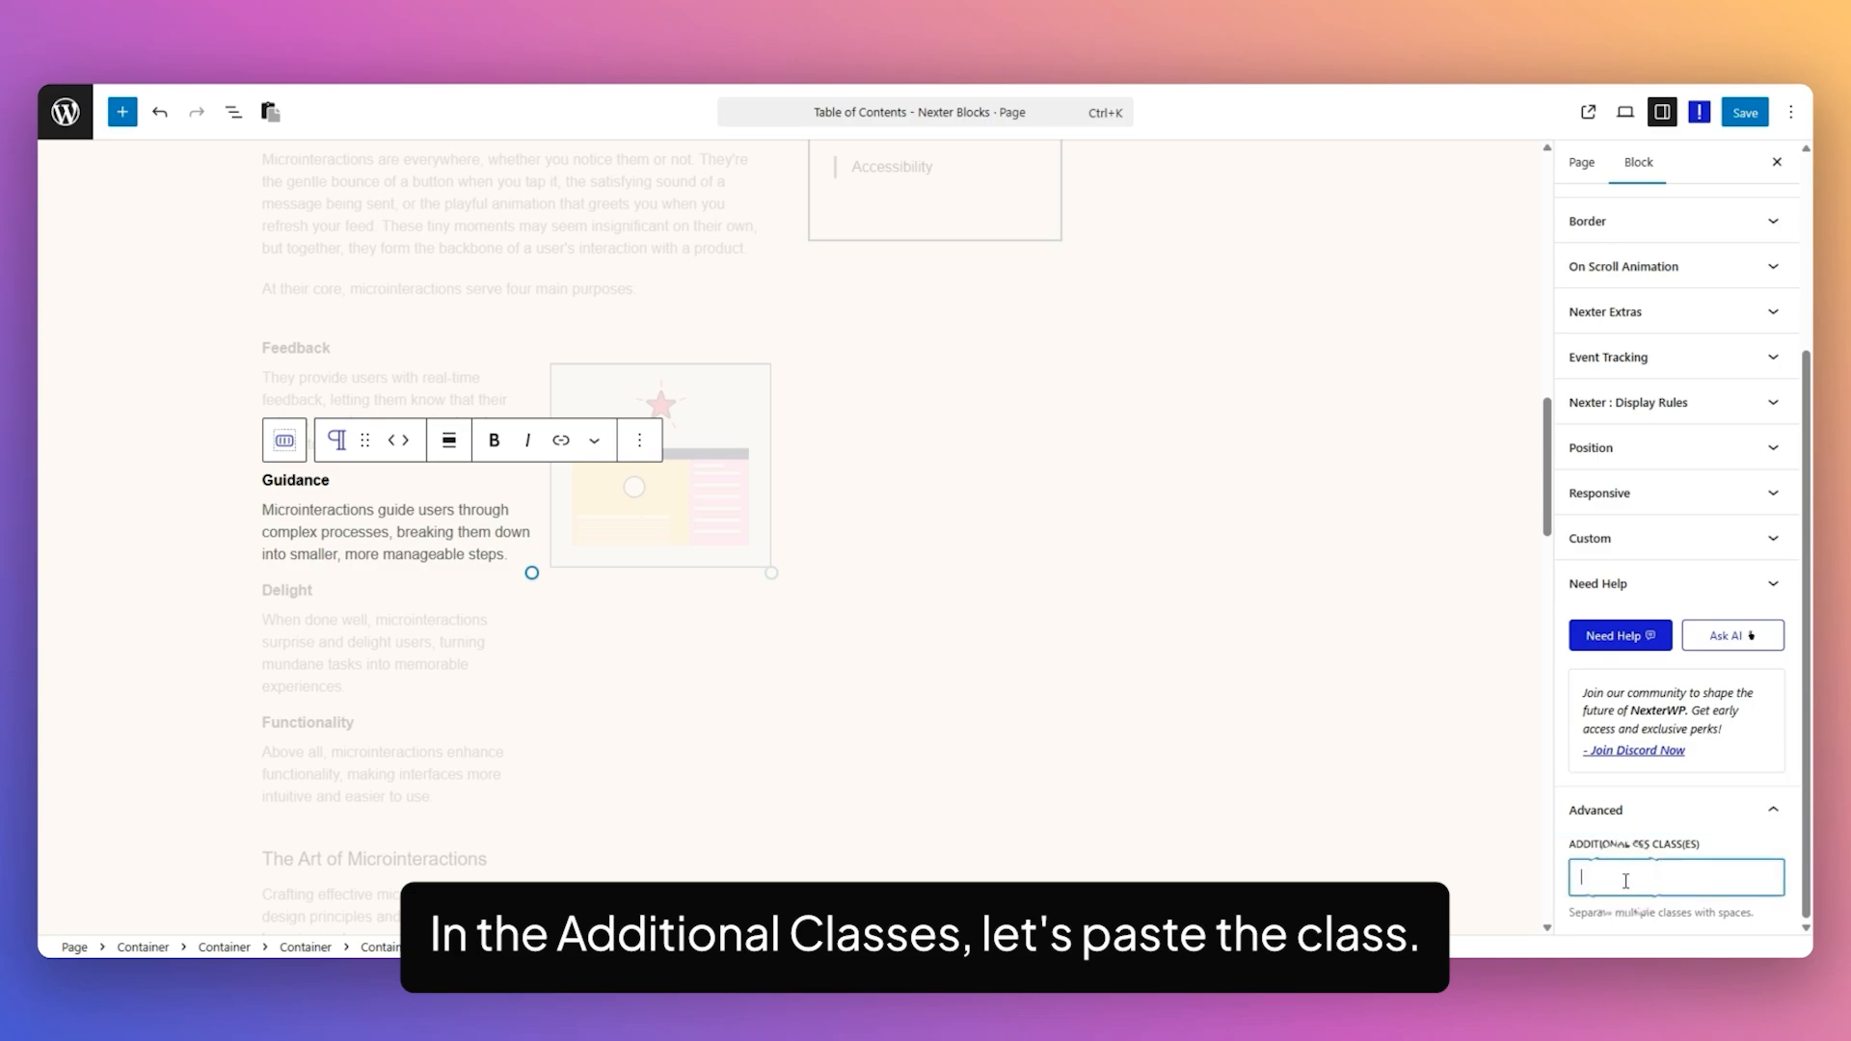
{"action": "type", "text": "js-toc-ignore"}
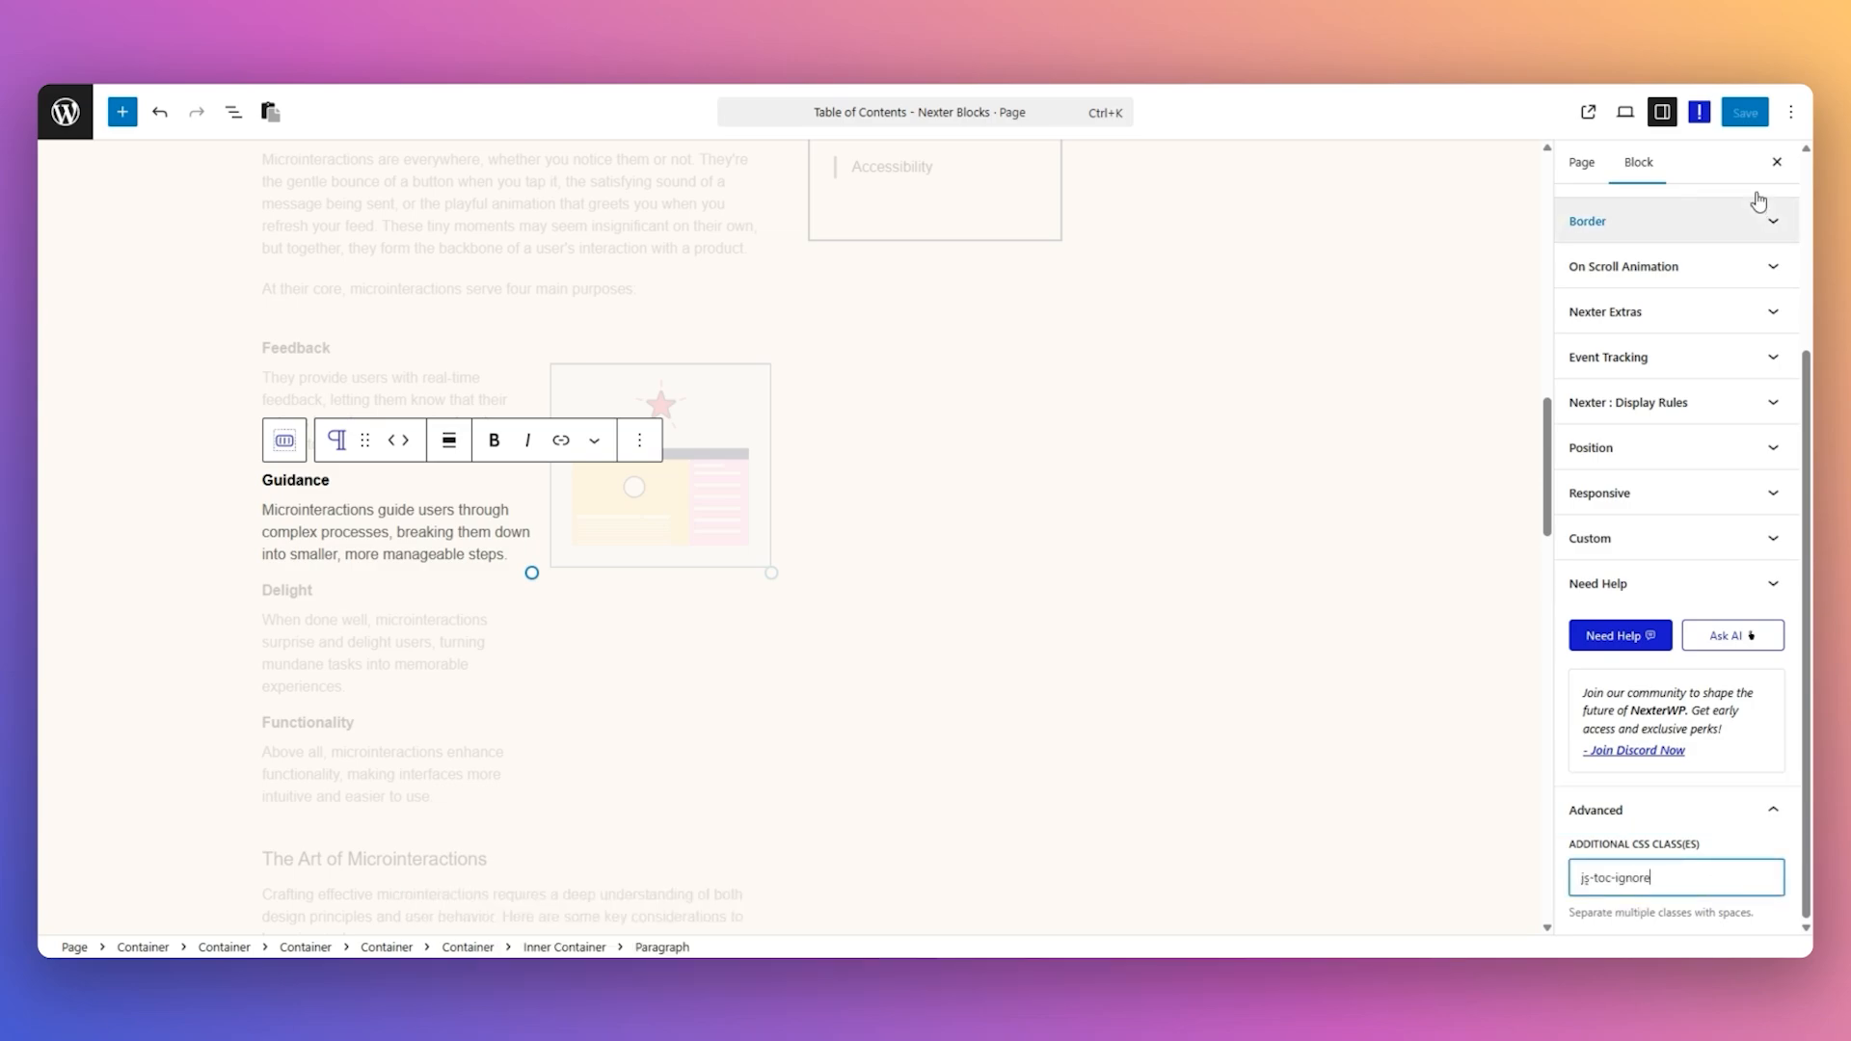
- Save the page and reload its published view to check the Table of Contents
{"action": "left_click", "coordinate": [1745, 112]}
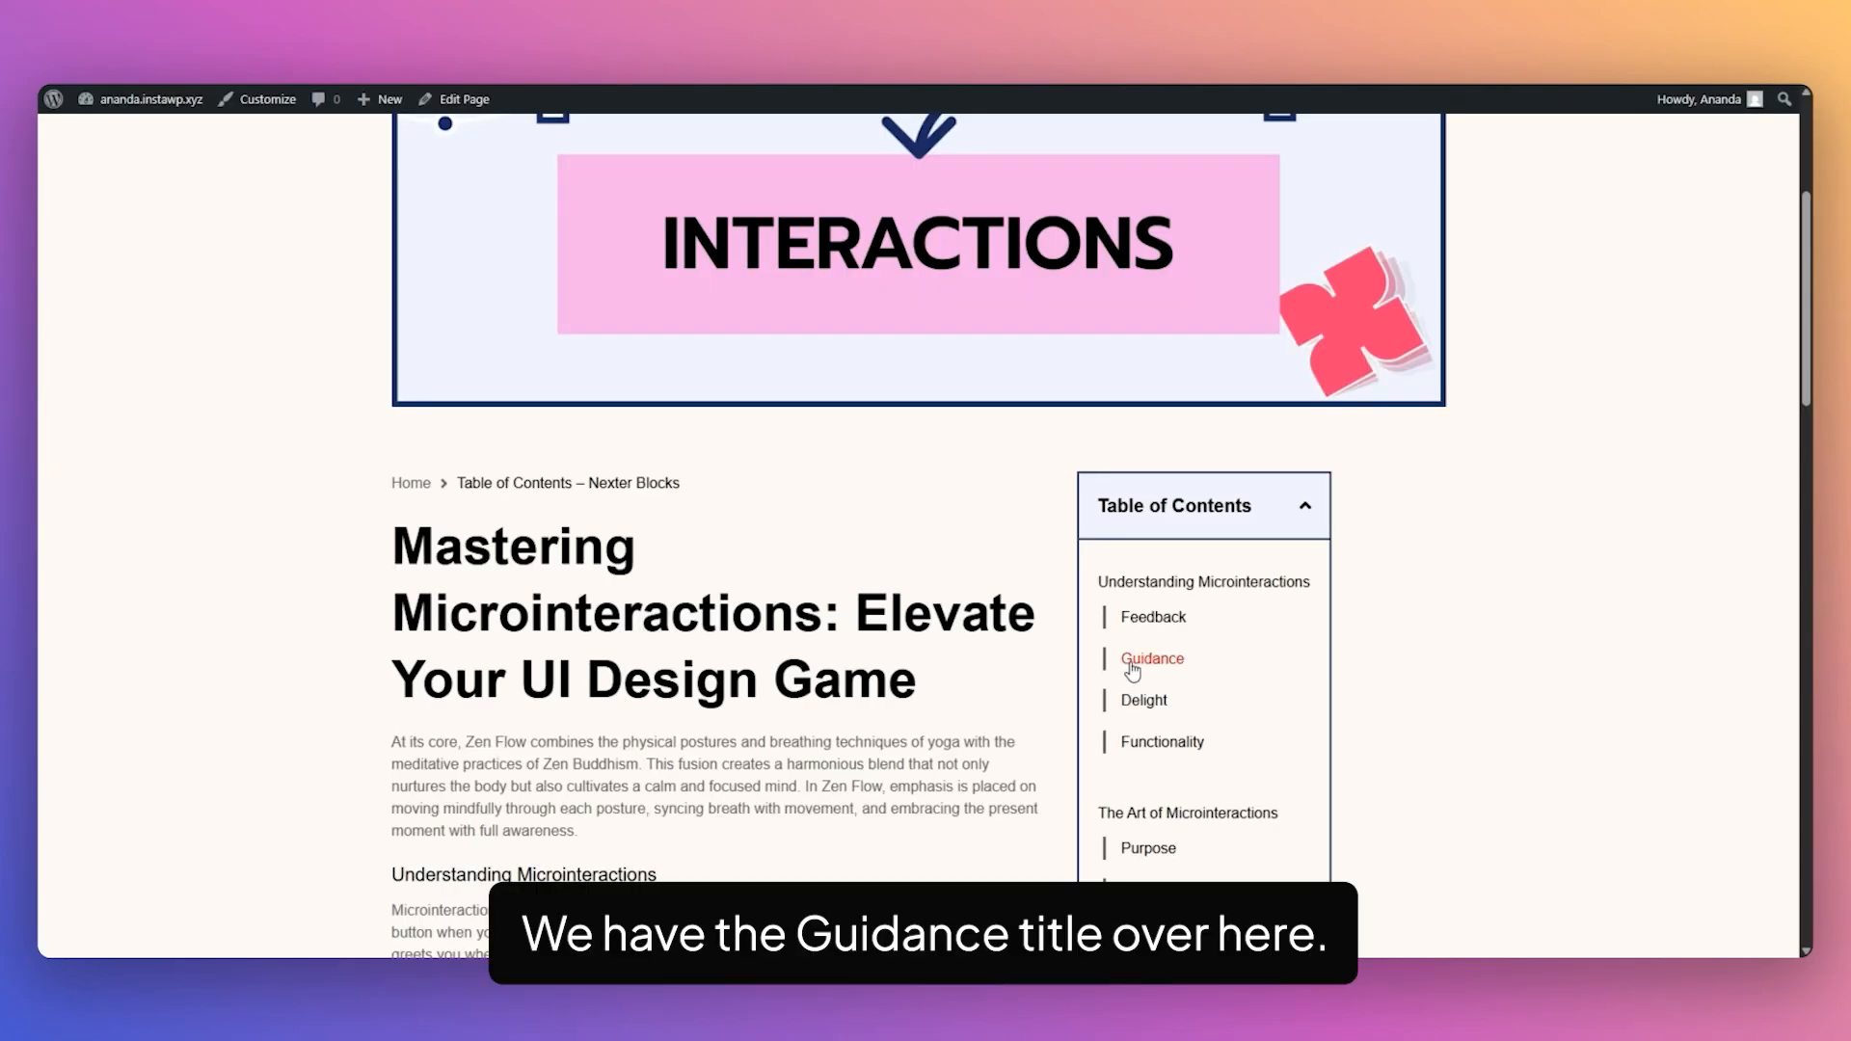
{"action": "left_click", "coordinate": [149, 70]}
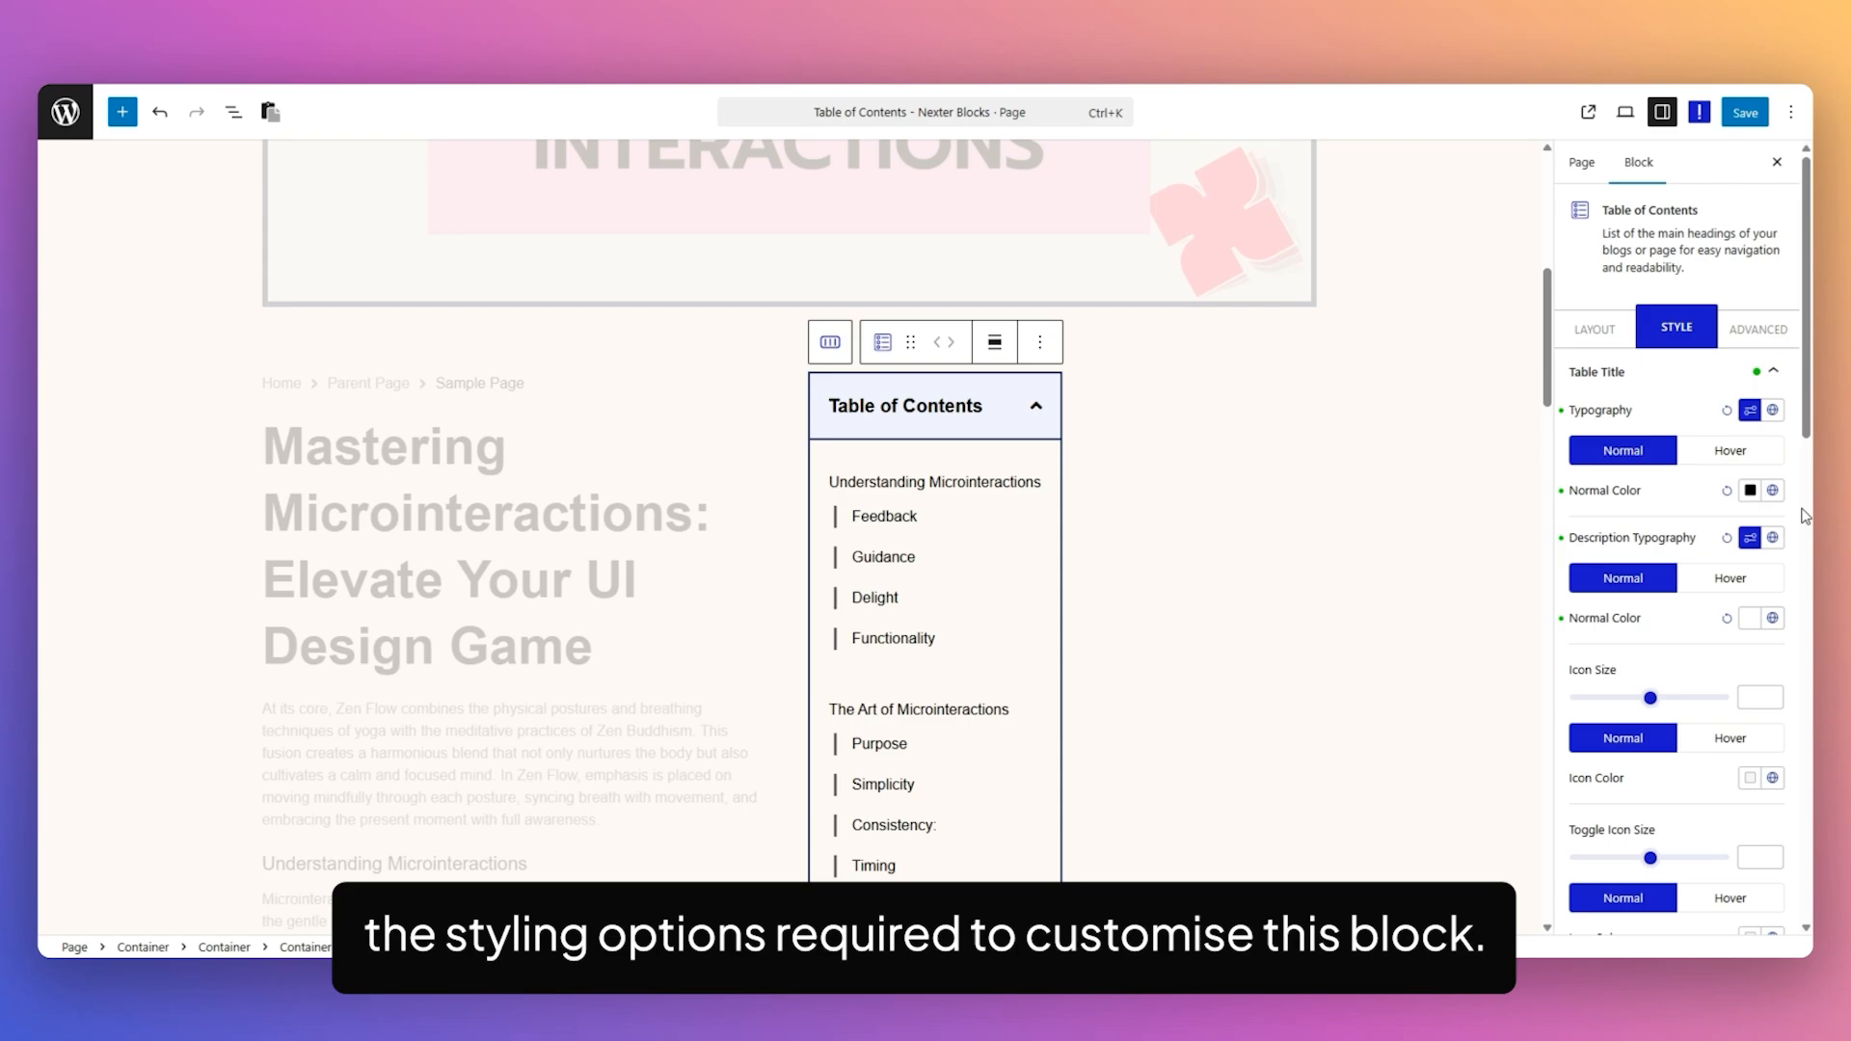
- Look at the Global Typography choice in the Table Title style settings and leave it at None
{"action": "scroll", "coordinate": [1805, 516], "scroll_direction": "down", "scroll_amount": 1}
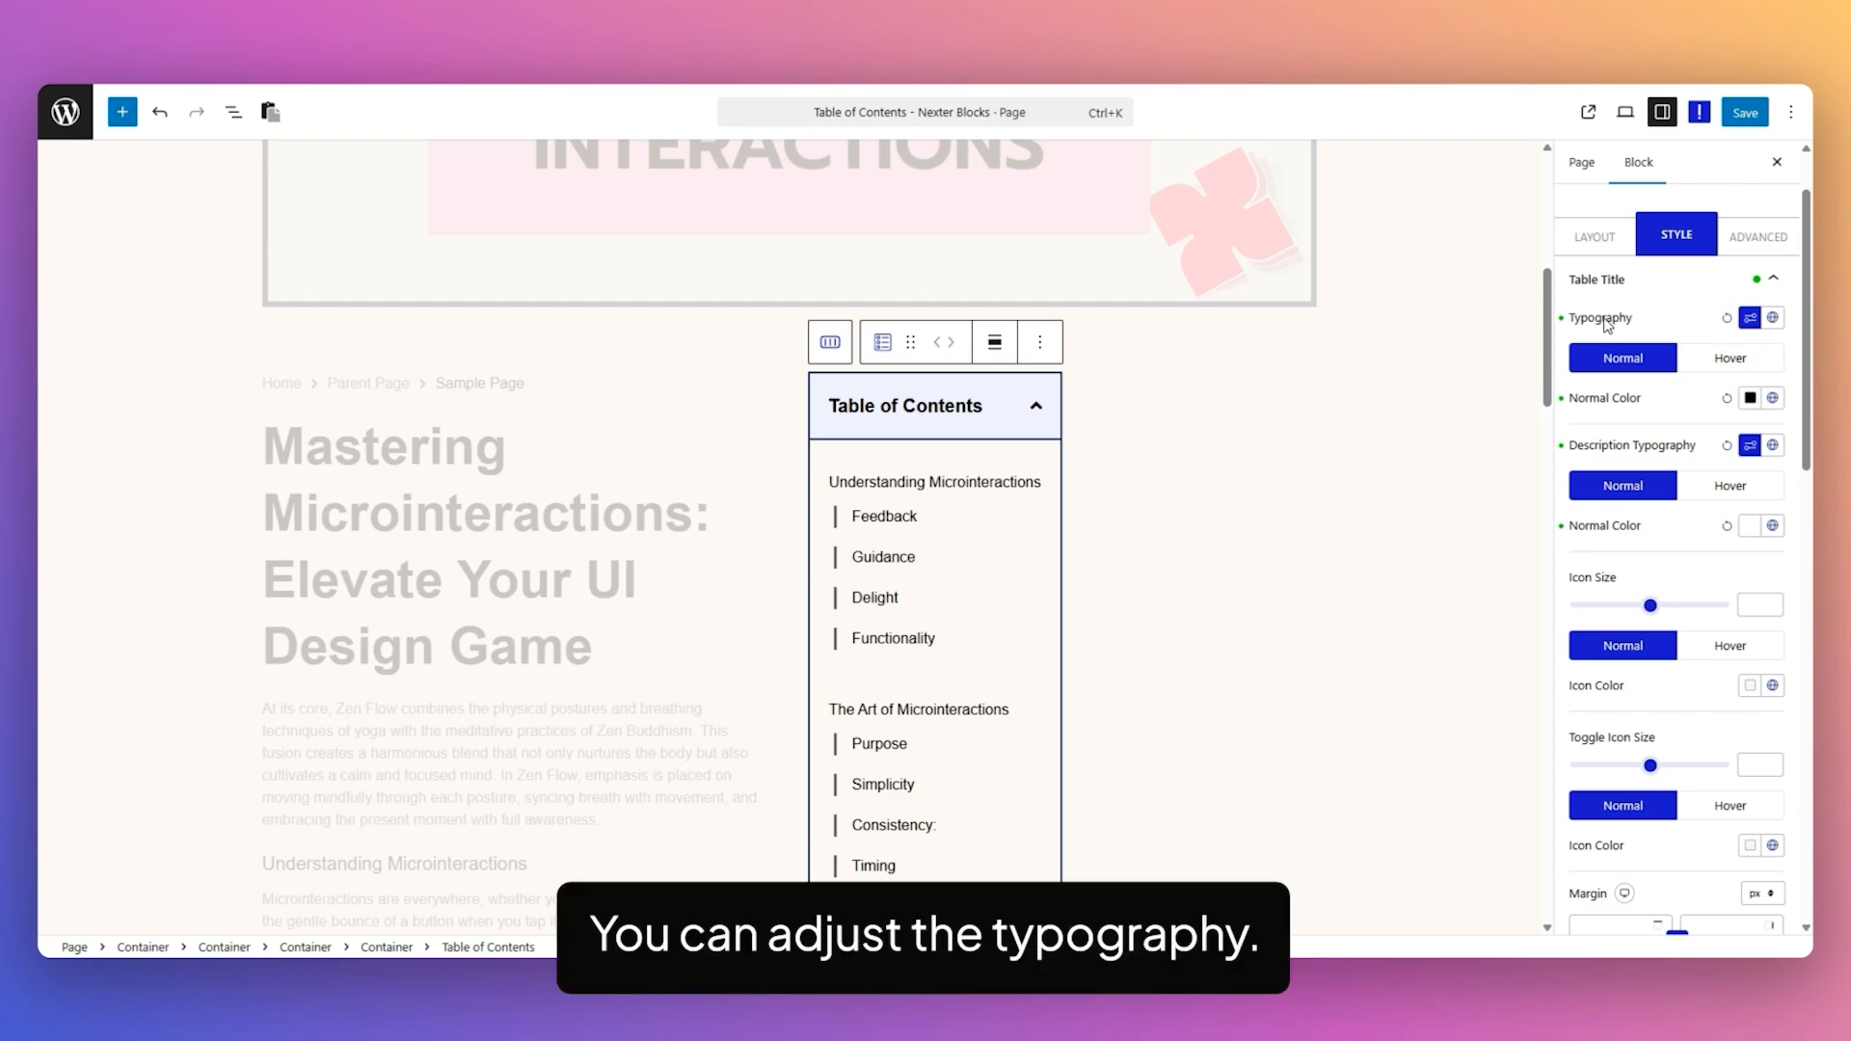
{"action": "left_click", "coordinate": [1774, 318]}
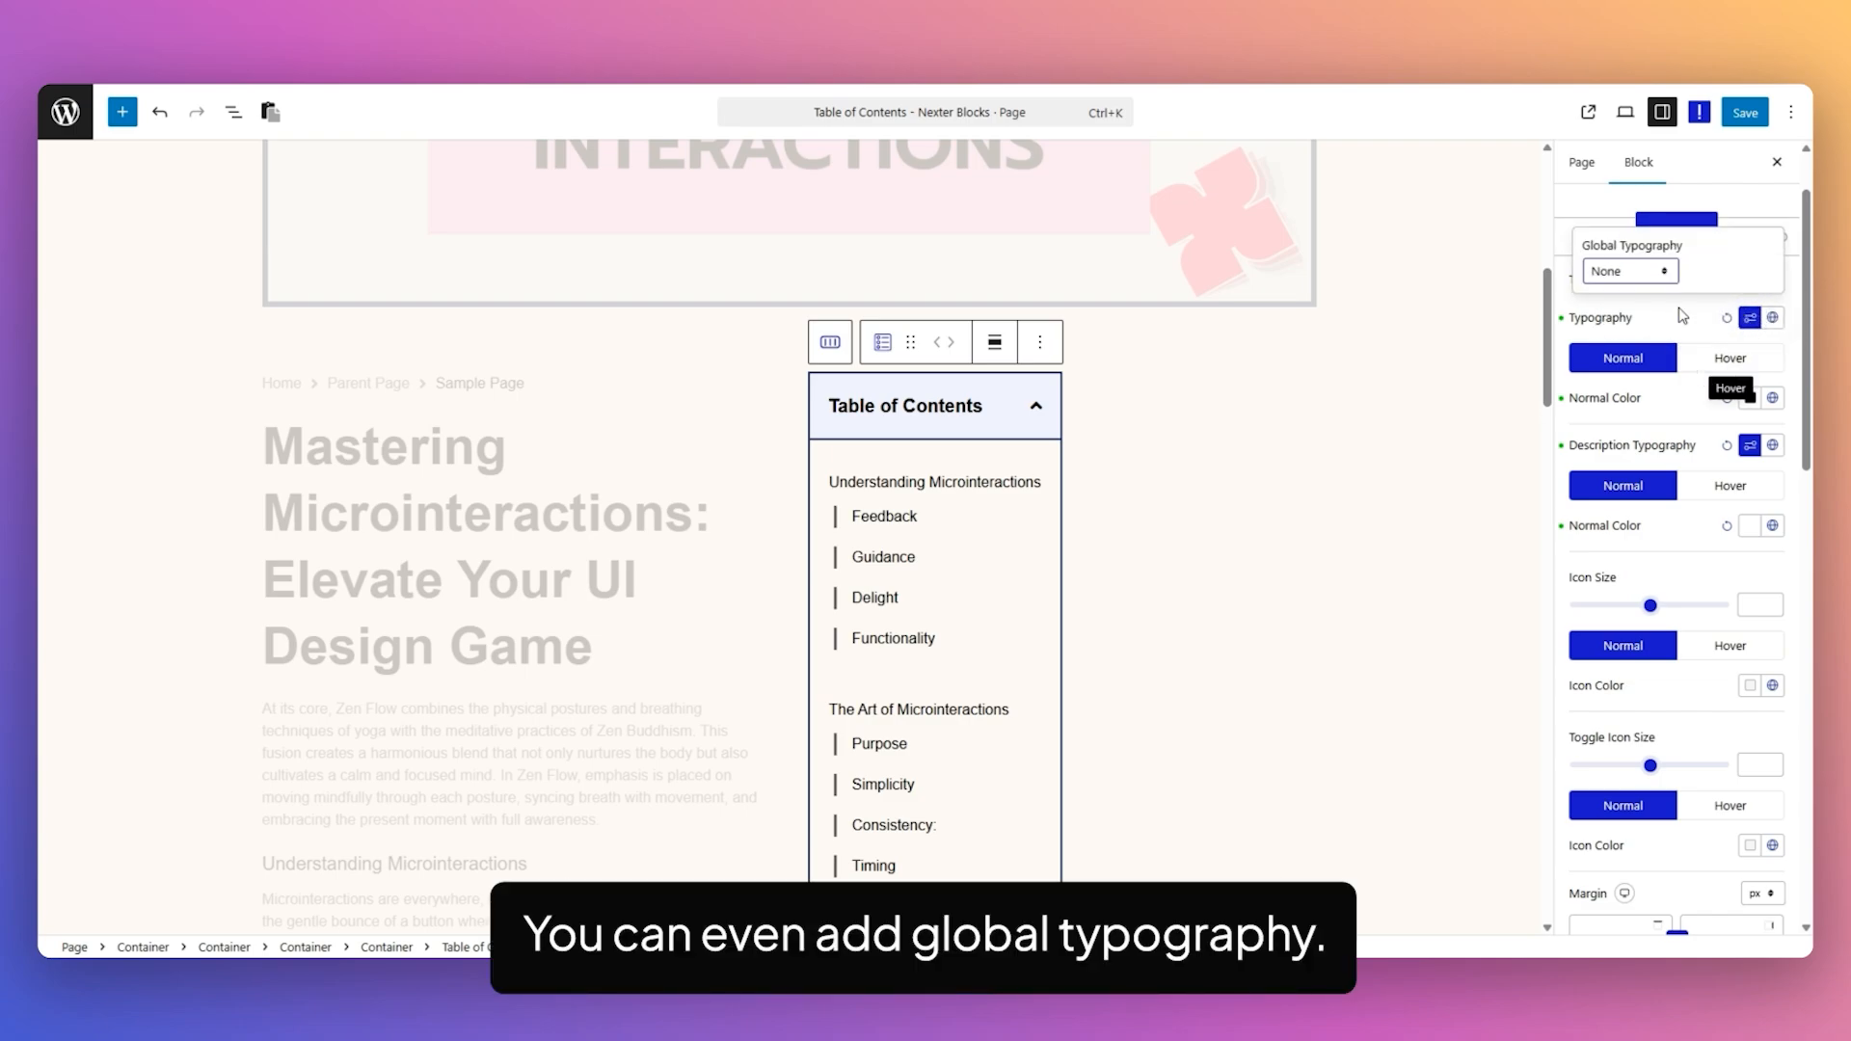
{"action": "left_click", "coordinate": [1611, 278]}
{"action": "left_click", "coordinate": [1618, 472]}
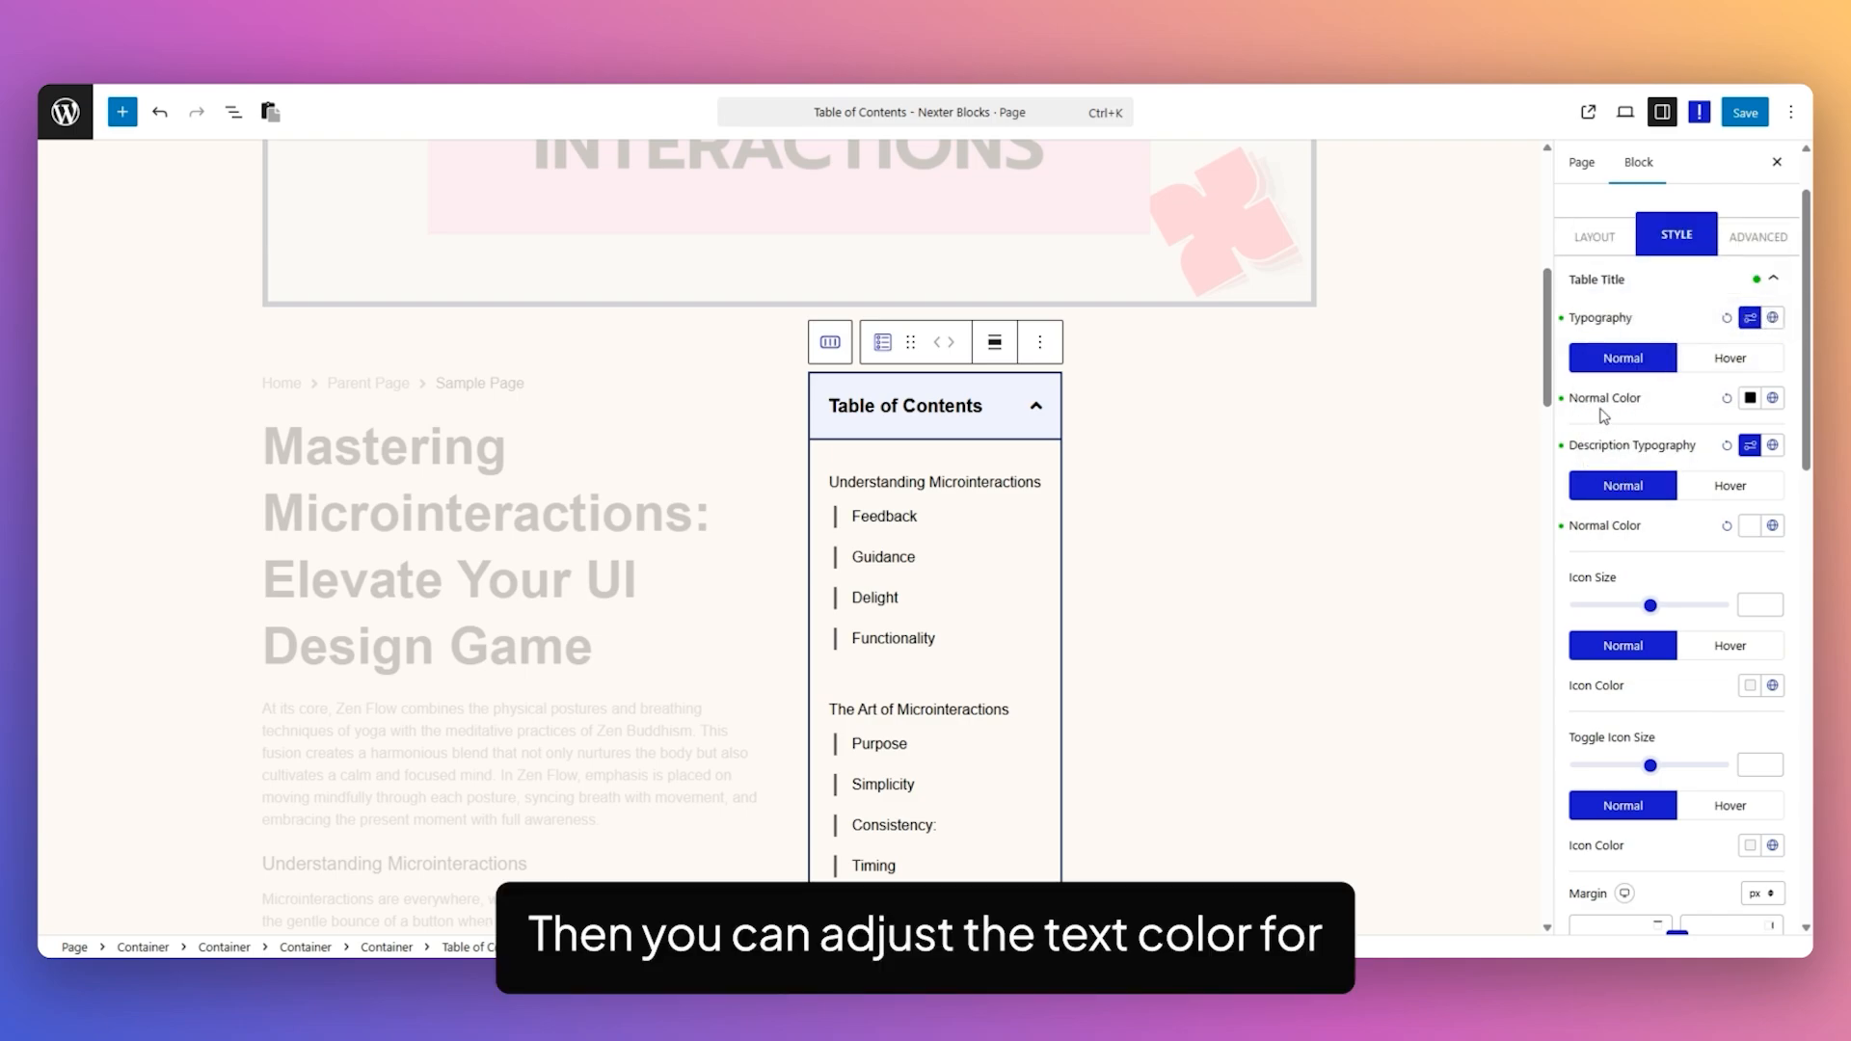
- Review the remaining Table Title style options for text and icon colours, icon sizes, margin, padding, border, background and box shadow
{"action": "scroll", "coordinate": [1726, 405], "scroll_direction": "down", "scroll_amount": 1}
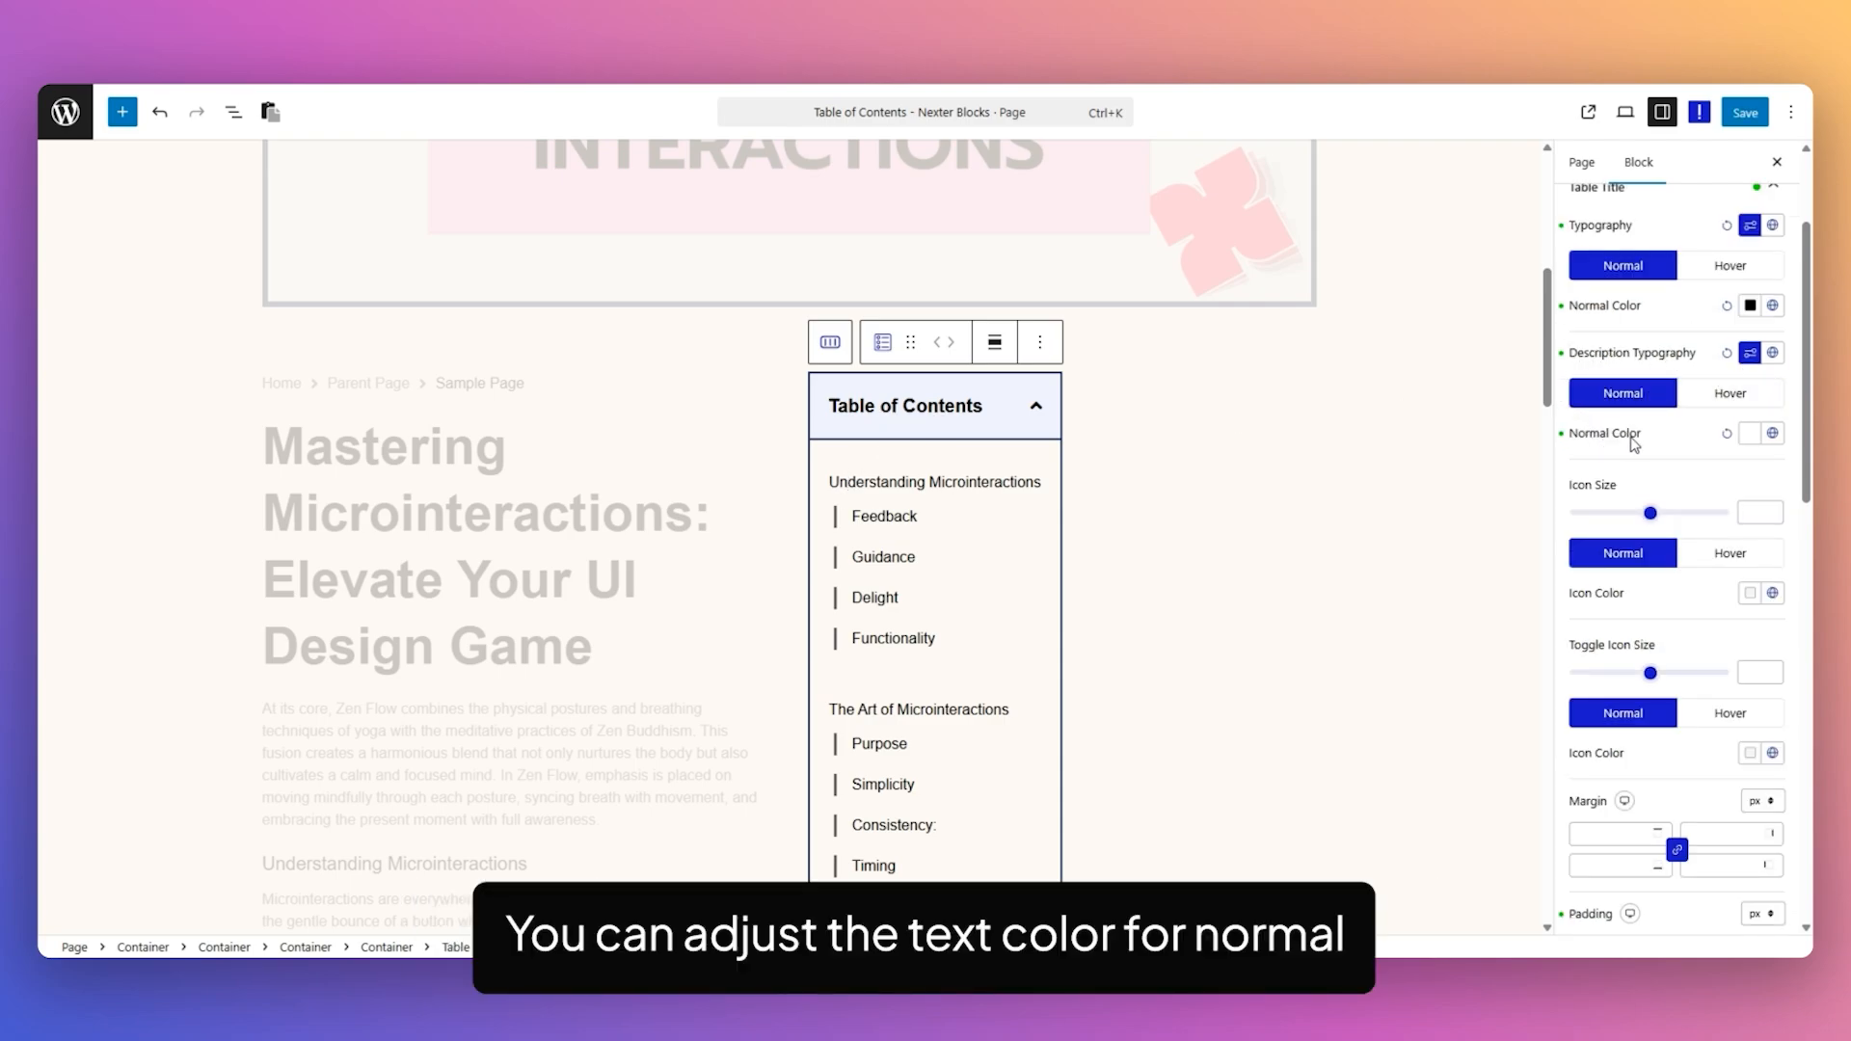
{"action": "scroll", "coordinate": [1632, 429], "scroll_direction": "down", "scroll_amount": 1}
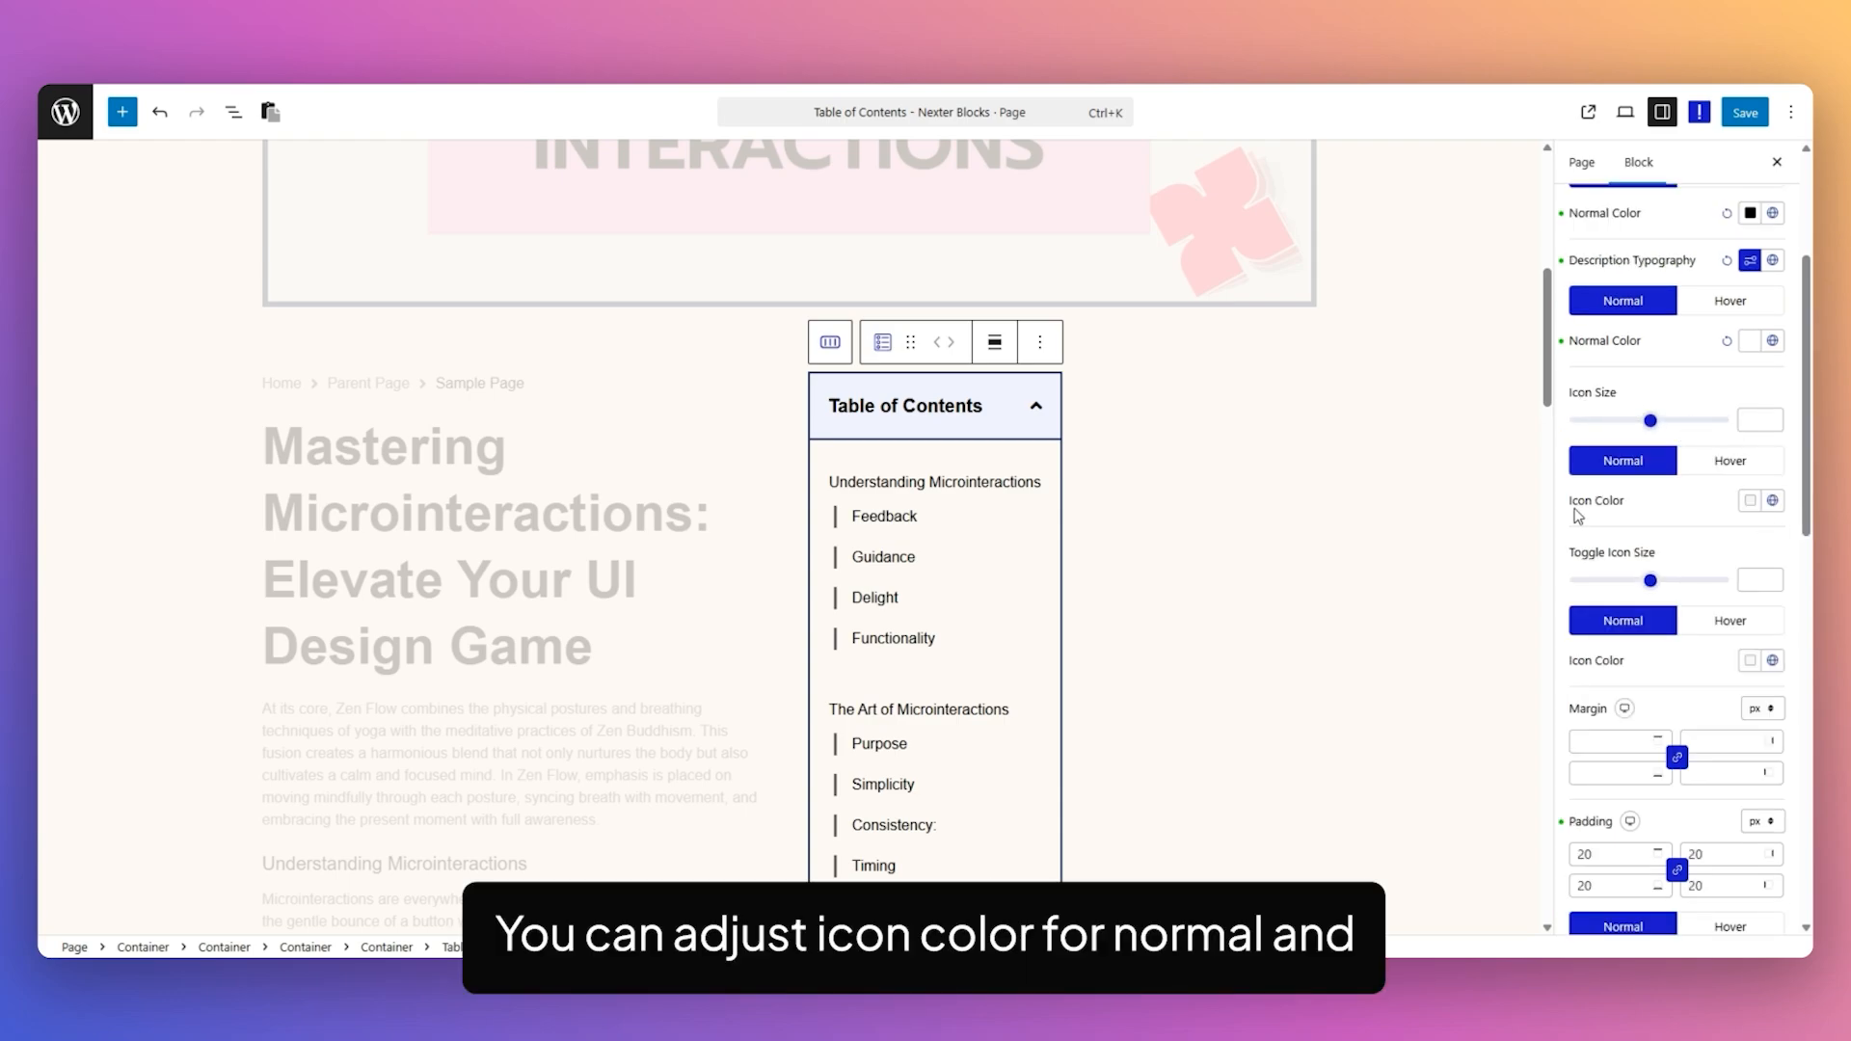
{"action": "scroll", "coordinate": [1726, 506], "scroll_direction": "down", "scroll_amount": 1}
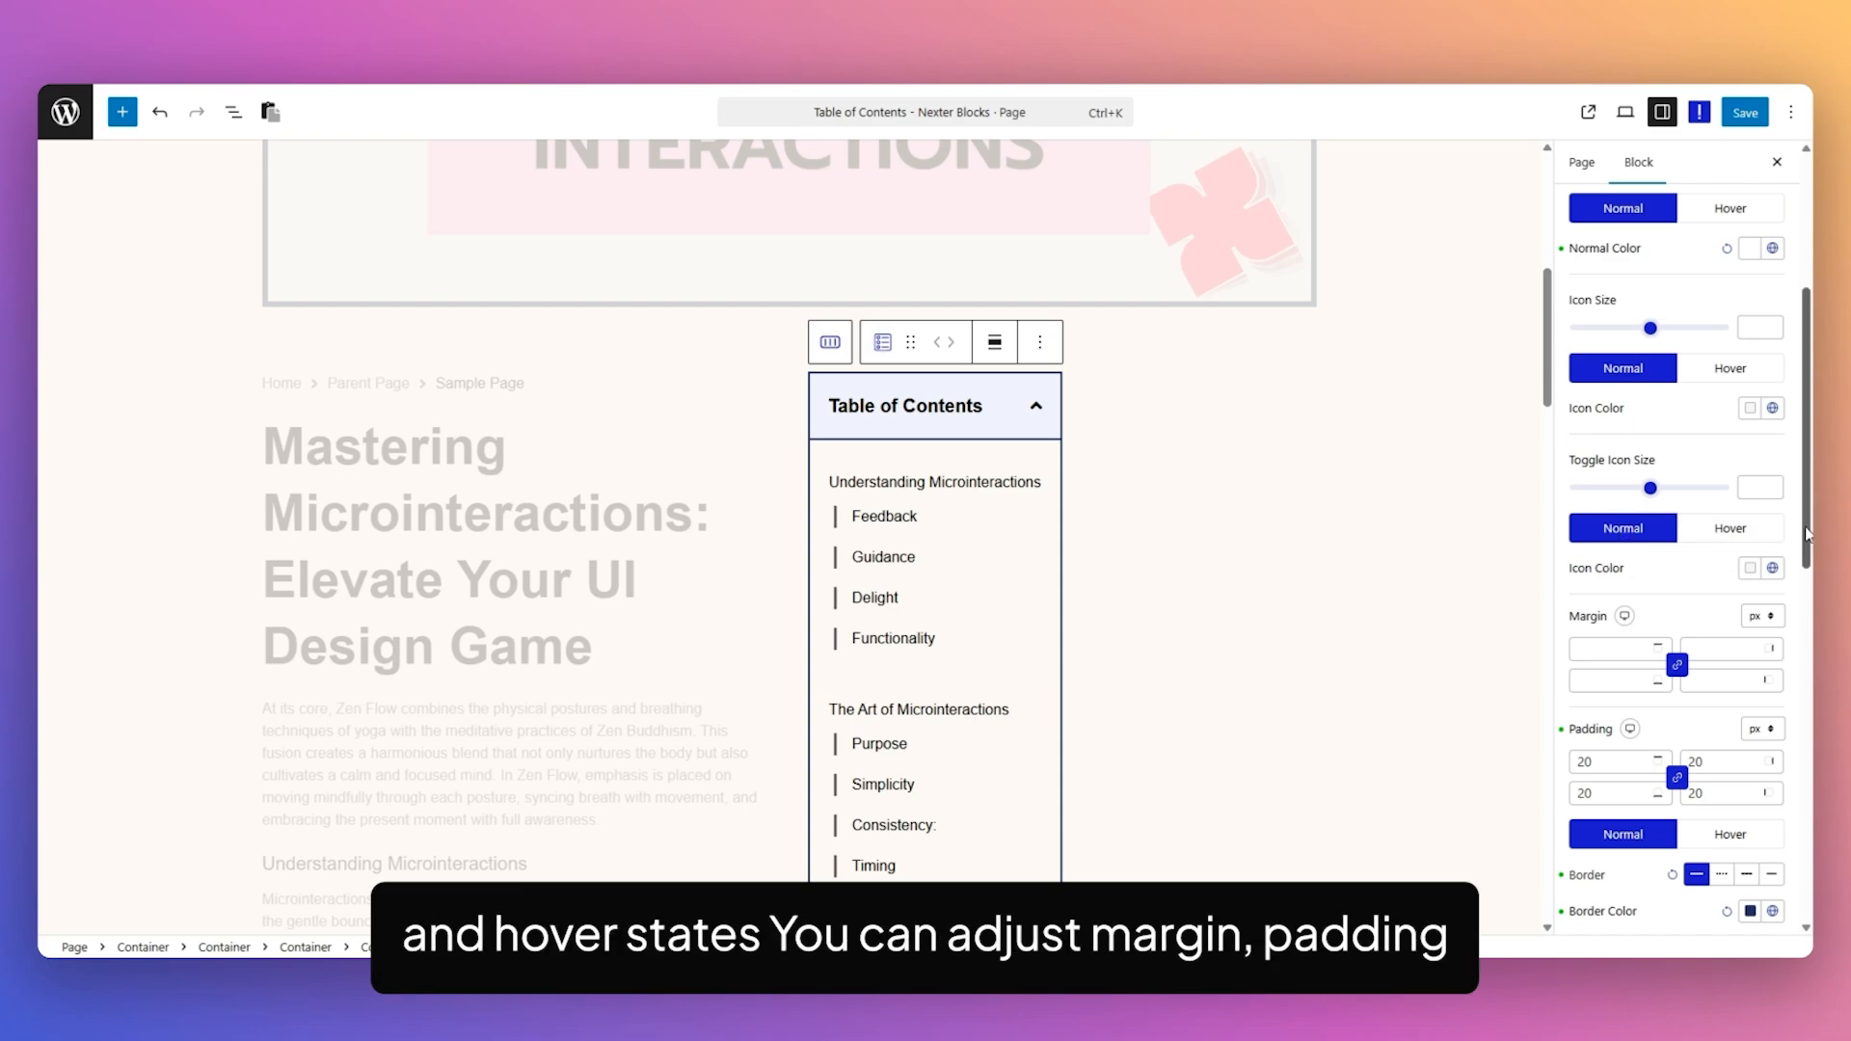
{"action": "scroll", "coordinate": [1806, 533], "scroll_direction": "down", "scroll_amount": 2}
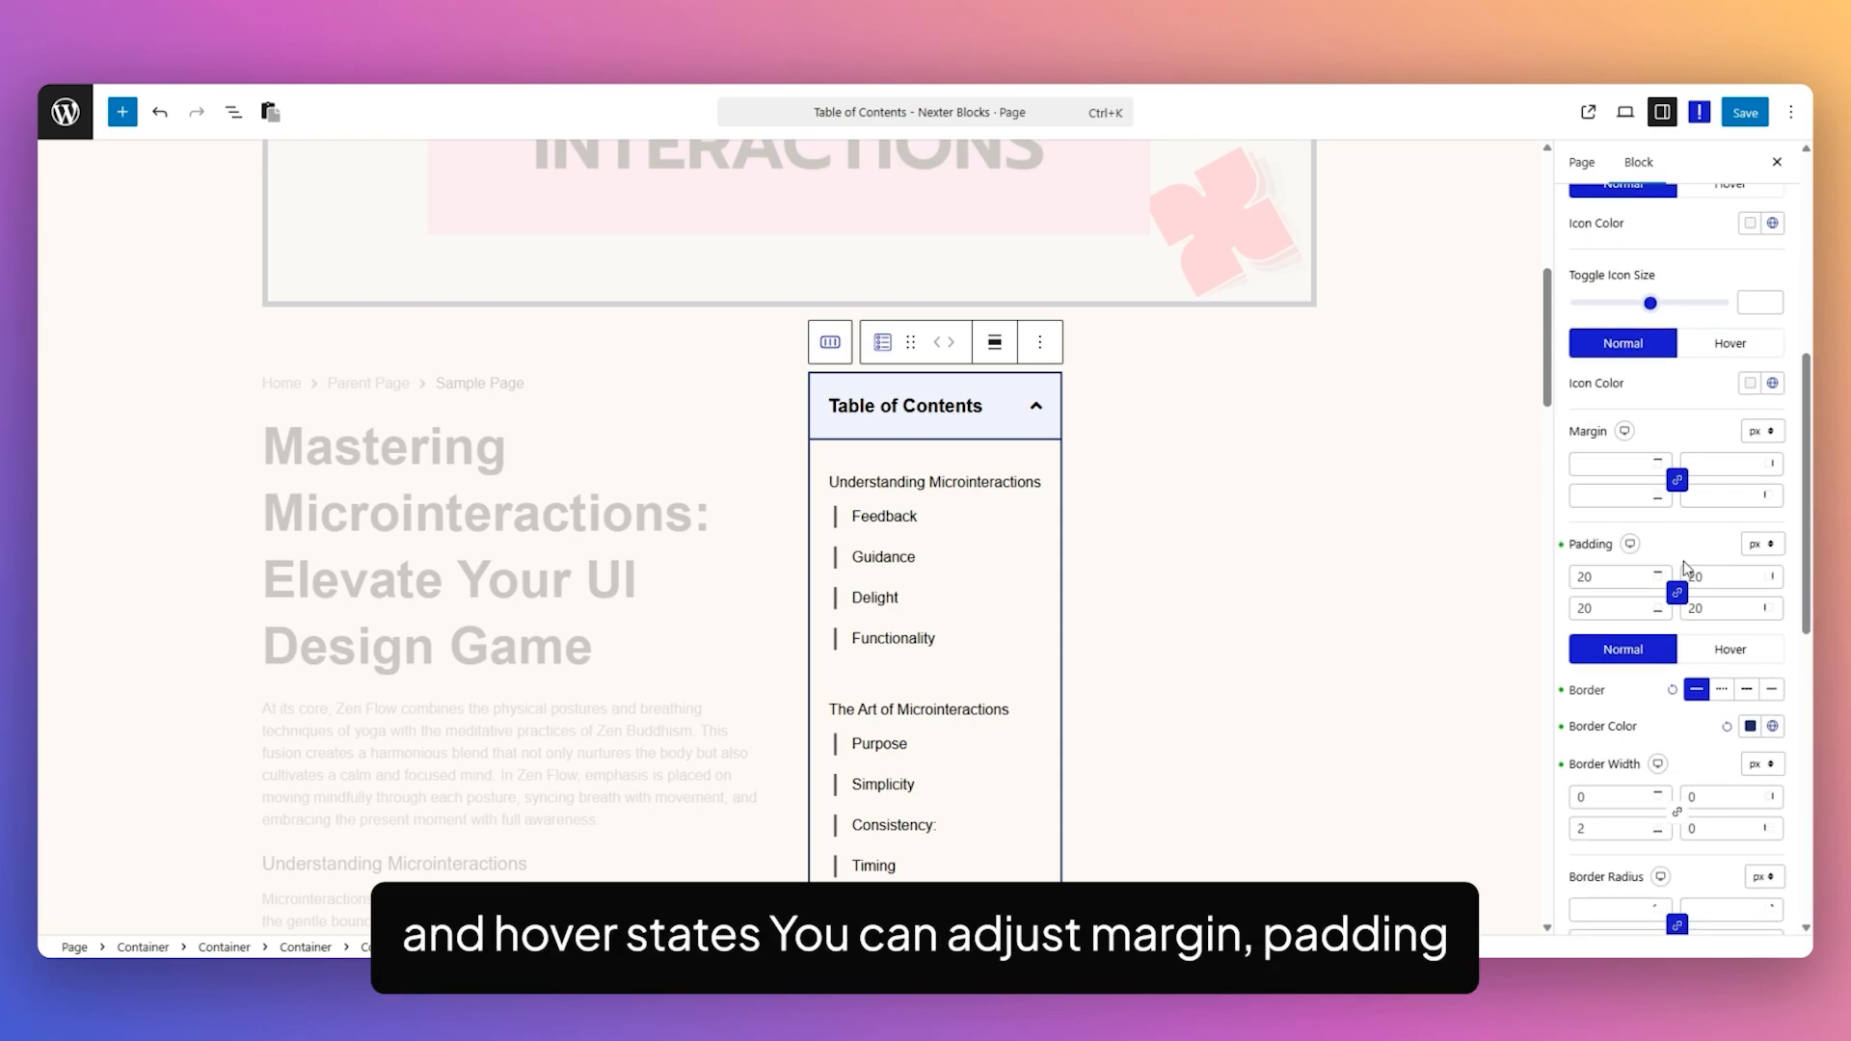
{"action": "scroll", "coordinate": [1686, 568], "scroll_direction": "down", "scroll_amount": 3}
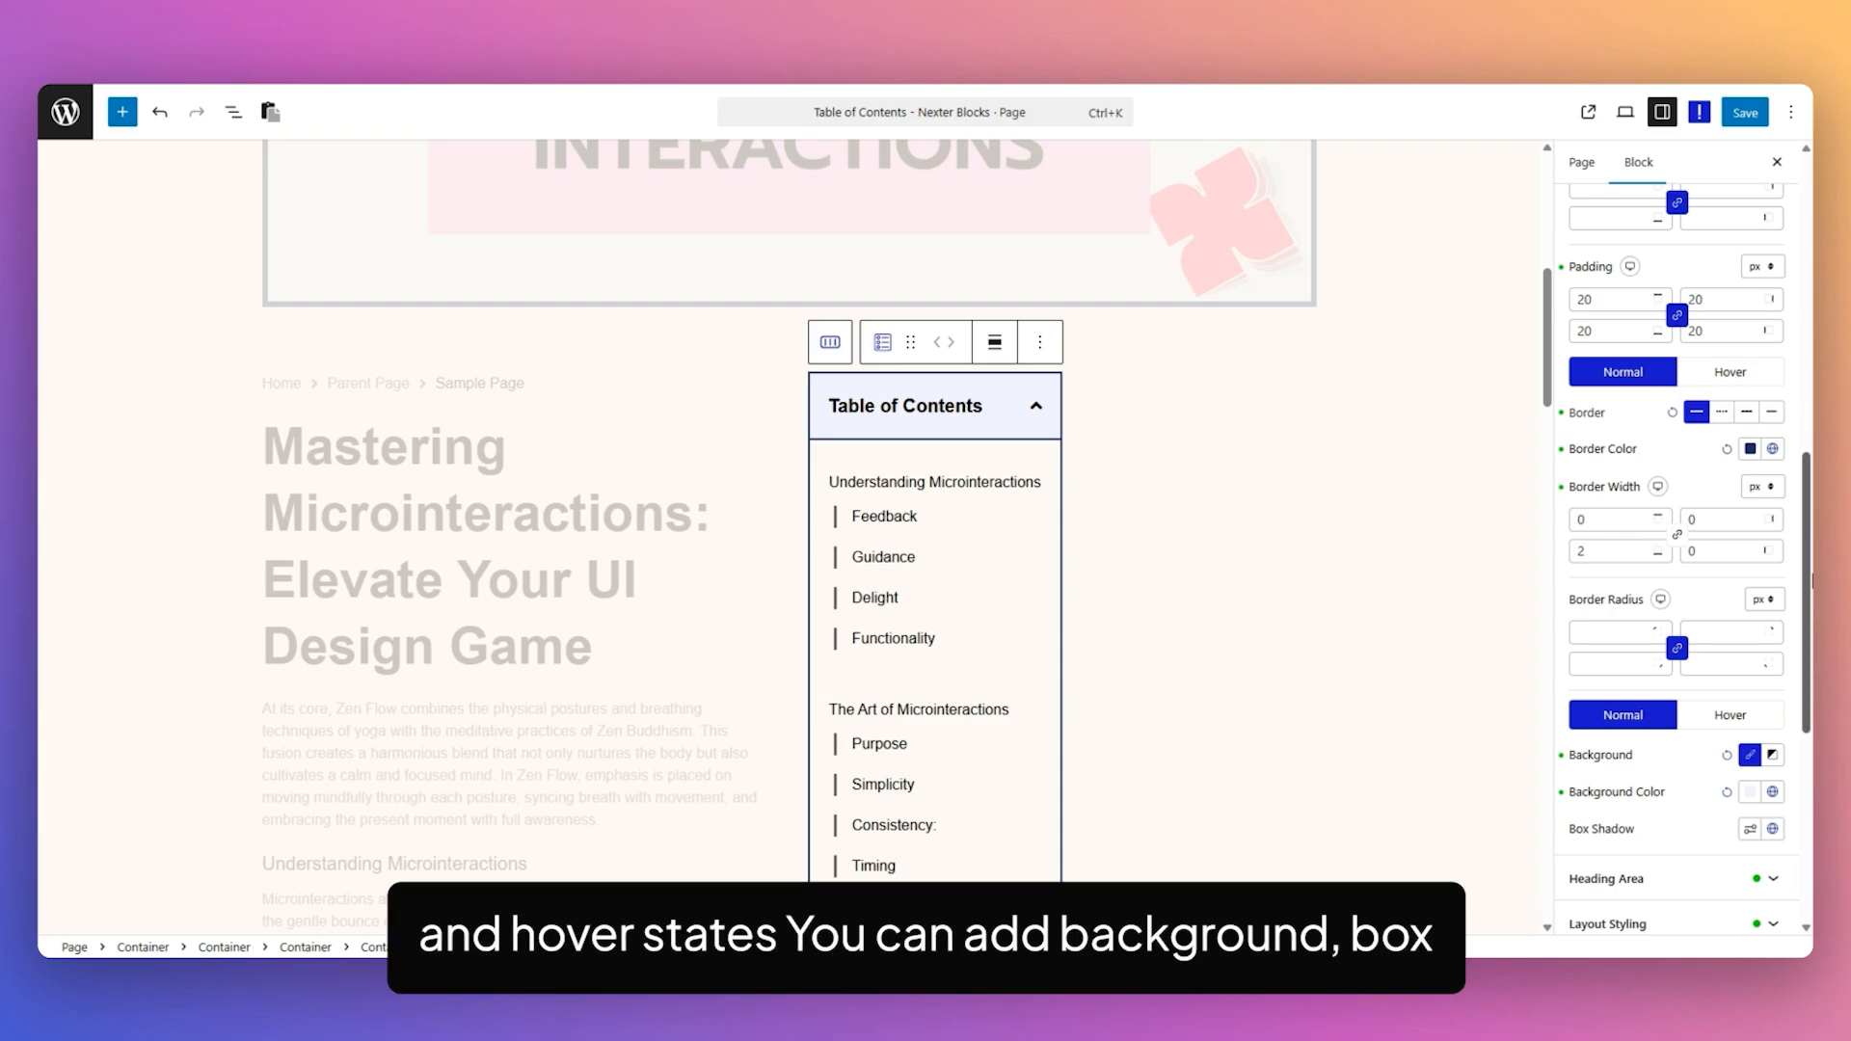
{"action": "scroll", "coordinate": [1599, 493], "scroll_direction": "down", "scroll_amount": 3}
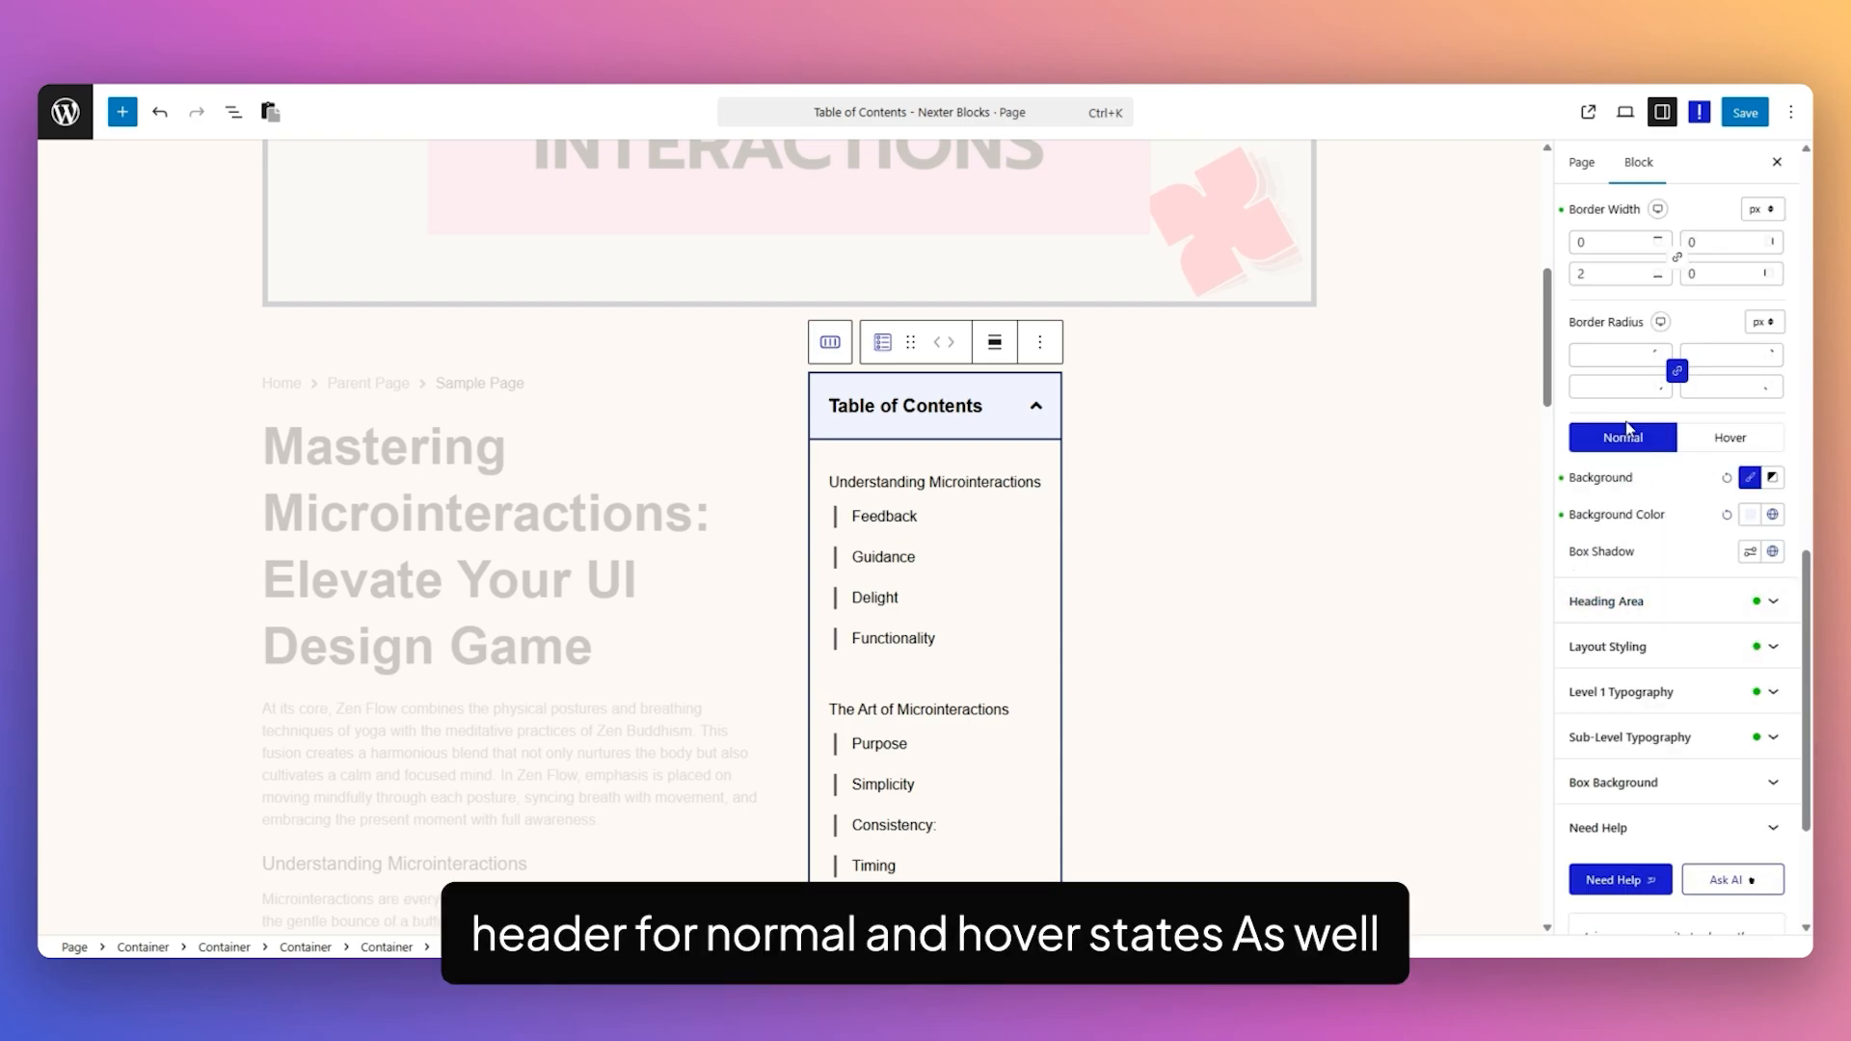
- In the Heading Area style settings, set Bottom Space to 20 and Style 4 Child Padding to 10, and enable Minimum Height
{"action": "left_click", "coordinate": [1731, 601]}
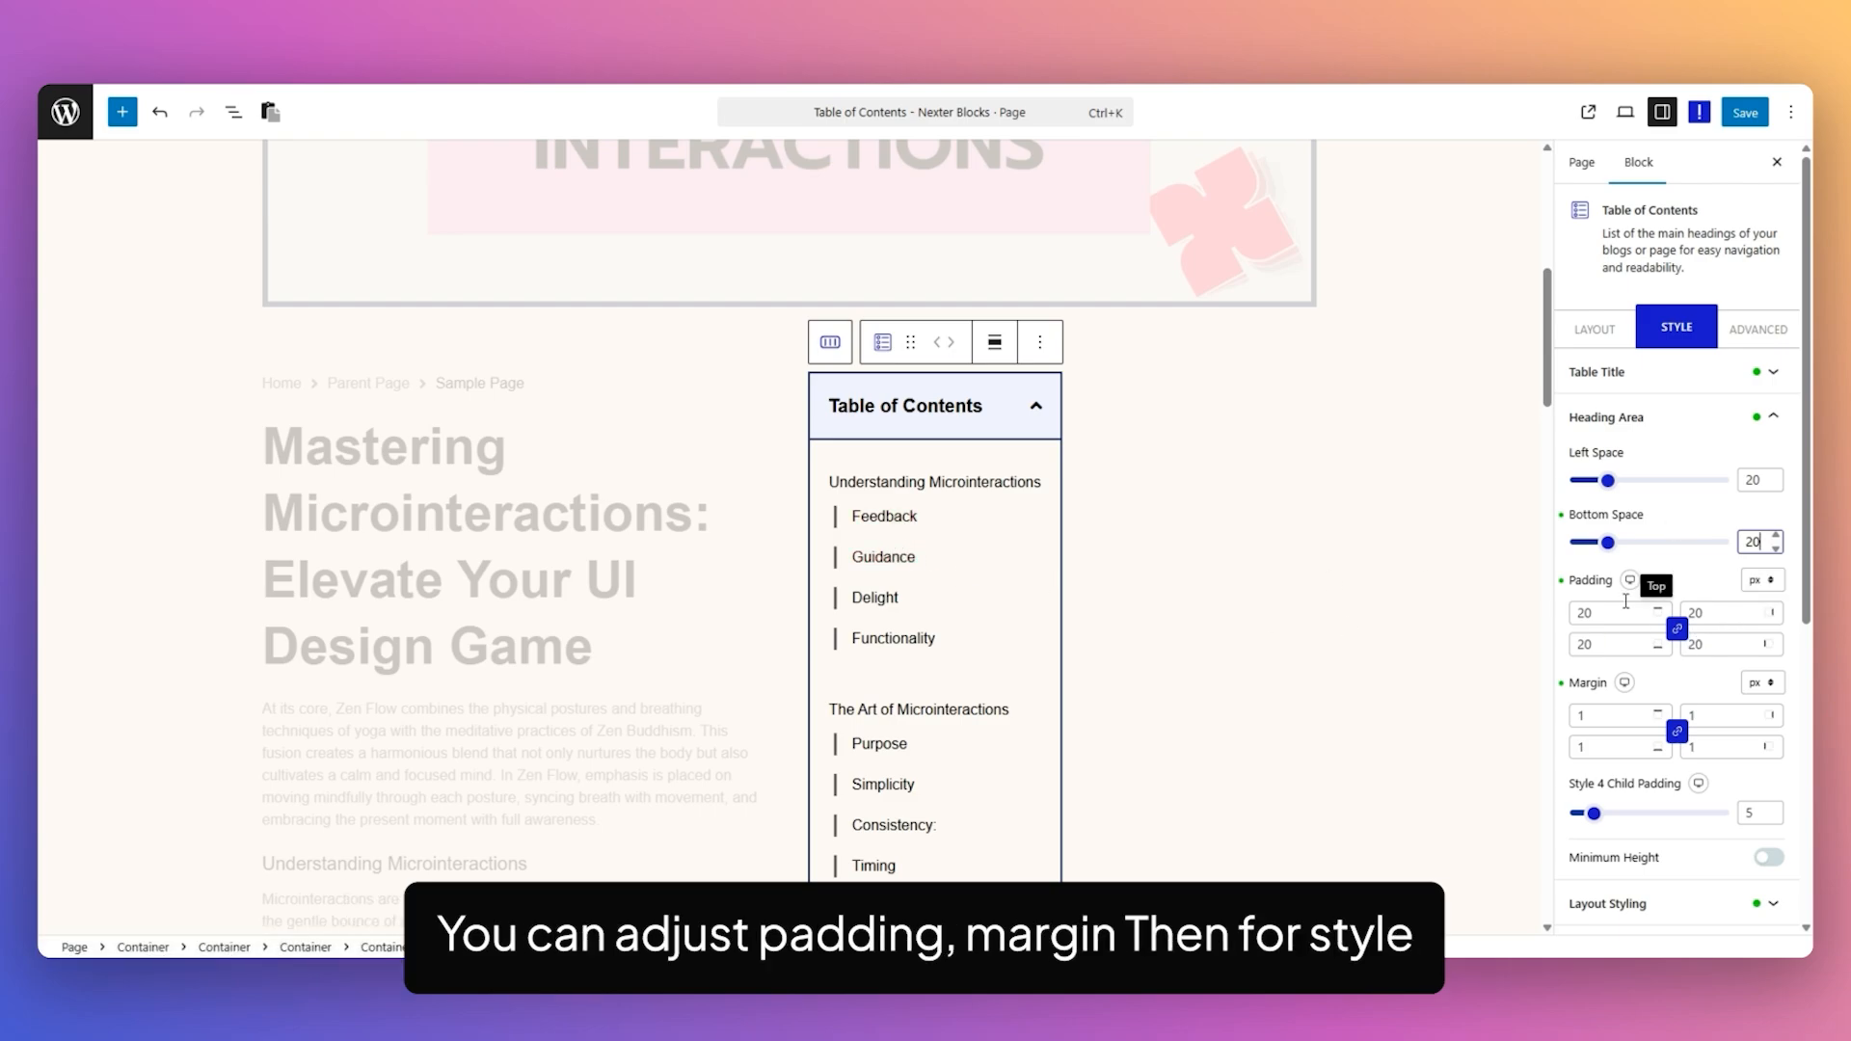
{"action": "scroll", "coordinate": [1678, 617], "scroll_direction": "down", "scroll_amount": 2}
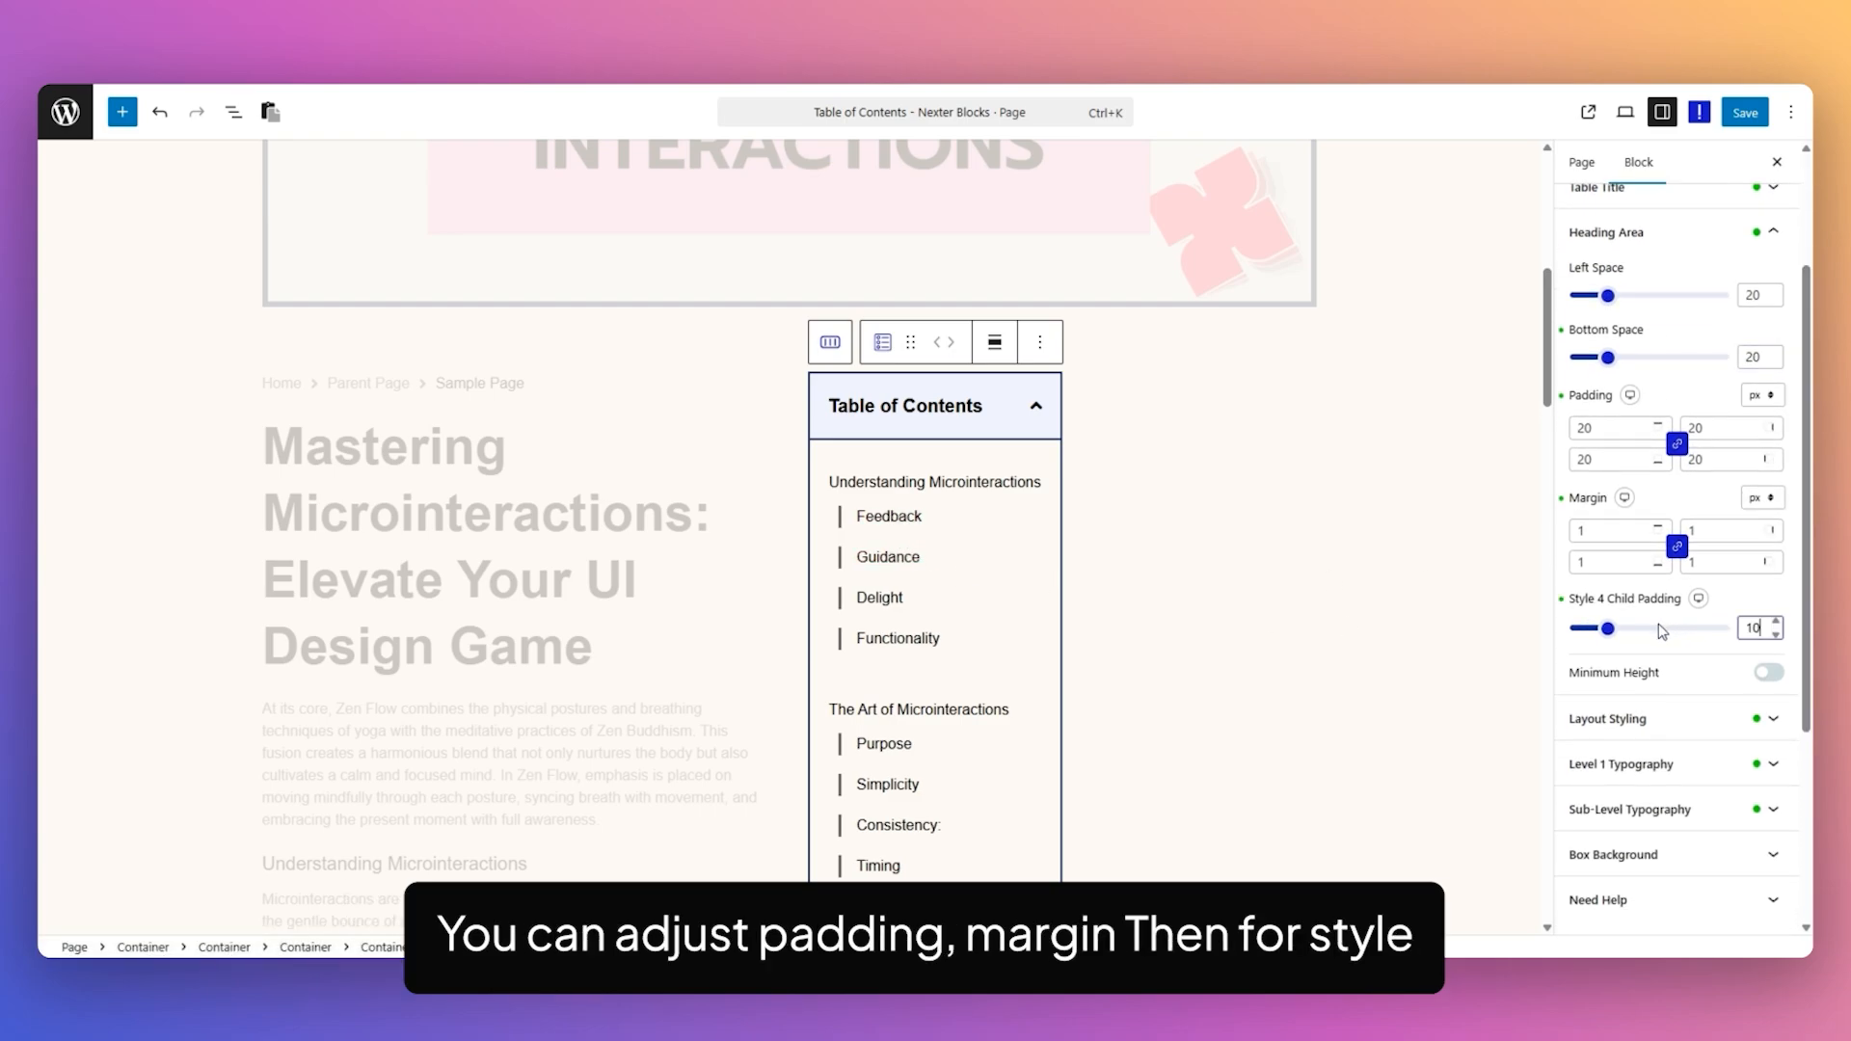
{"action": "left_click", "coordinate": [1658, 648]}
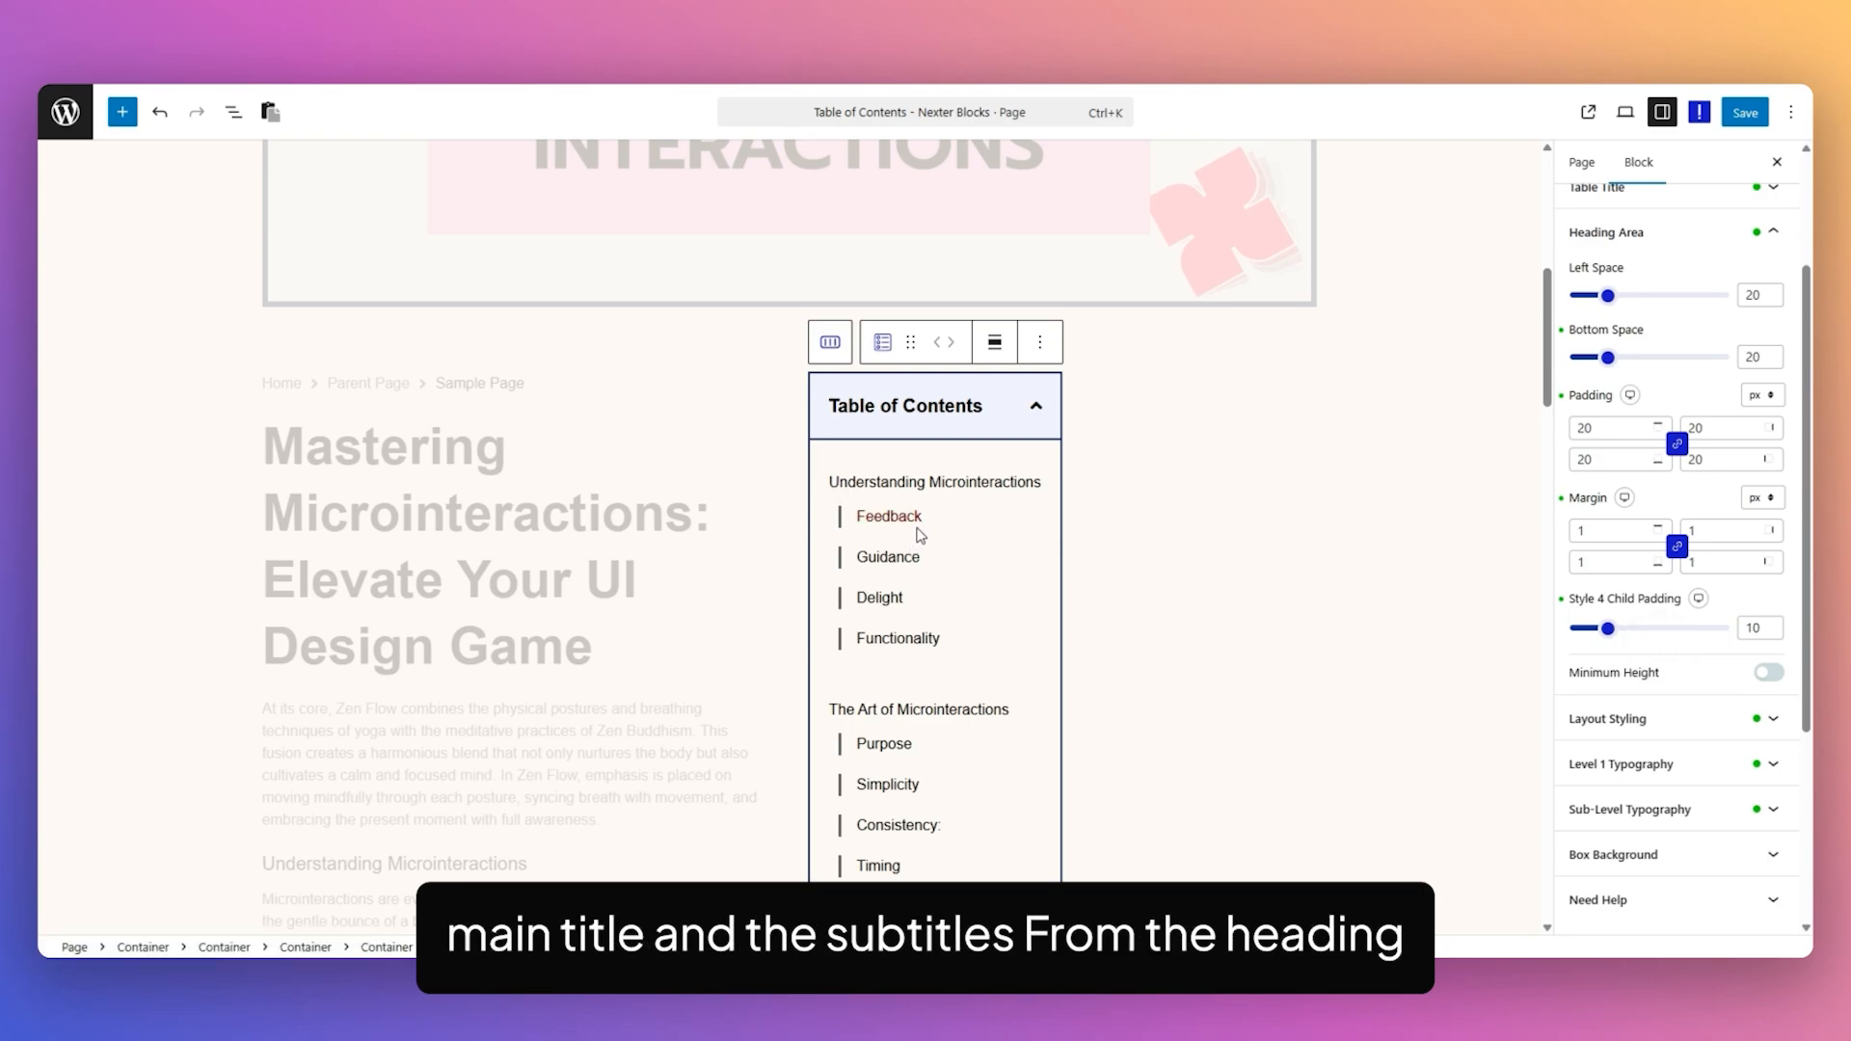
{"action": "left_click", "coordinate": [1772, 673]}
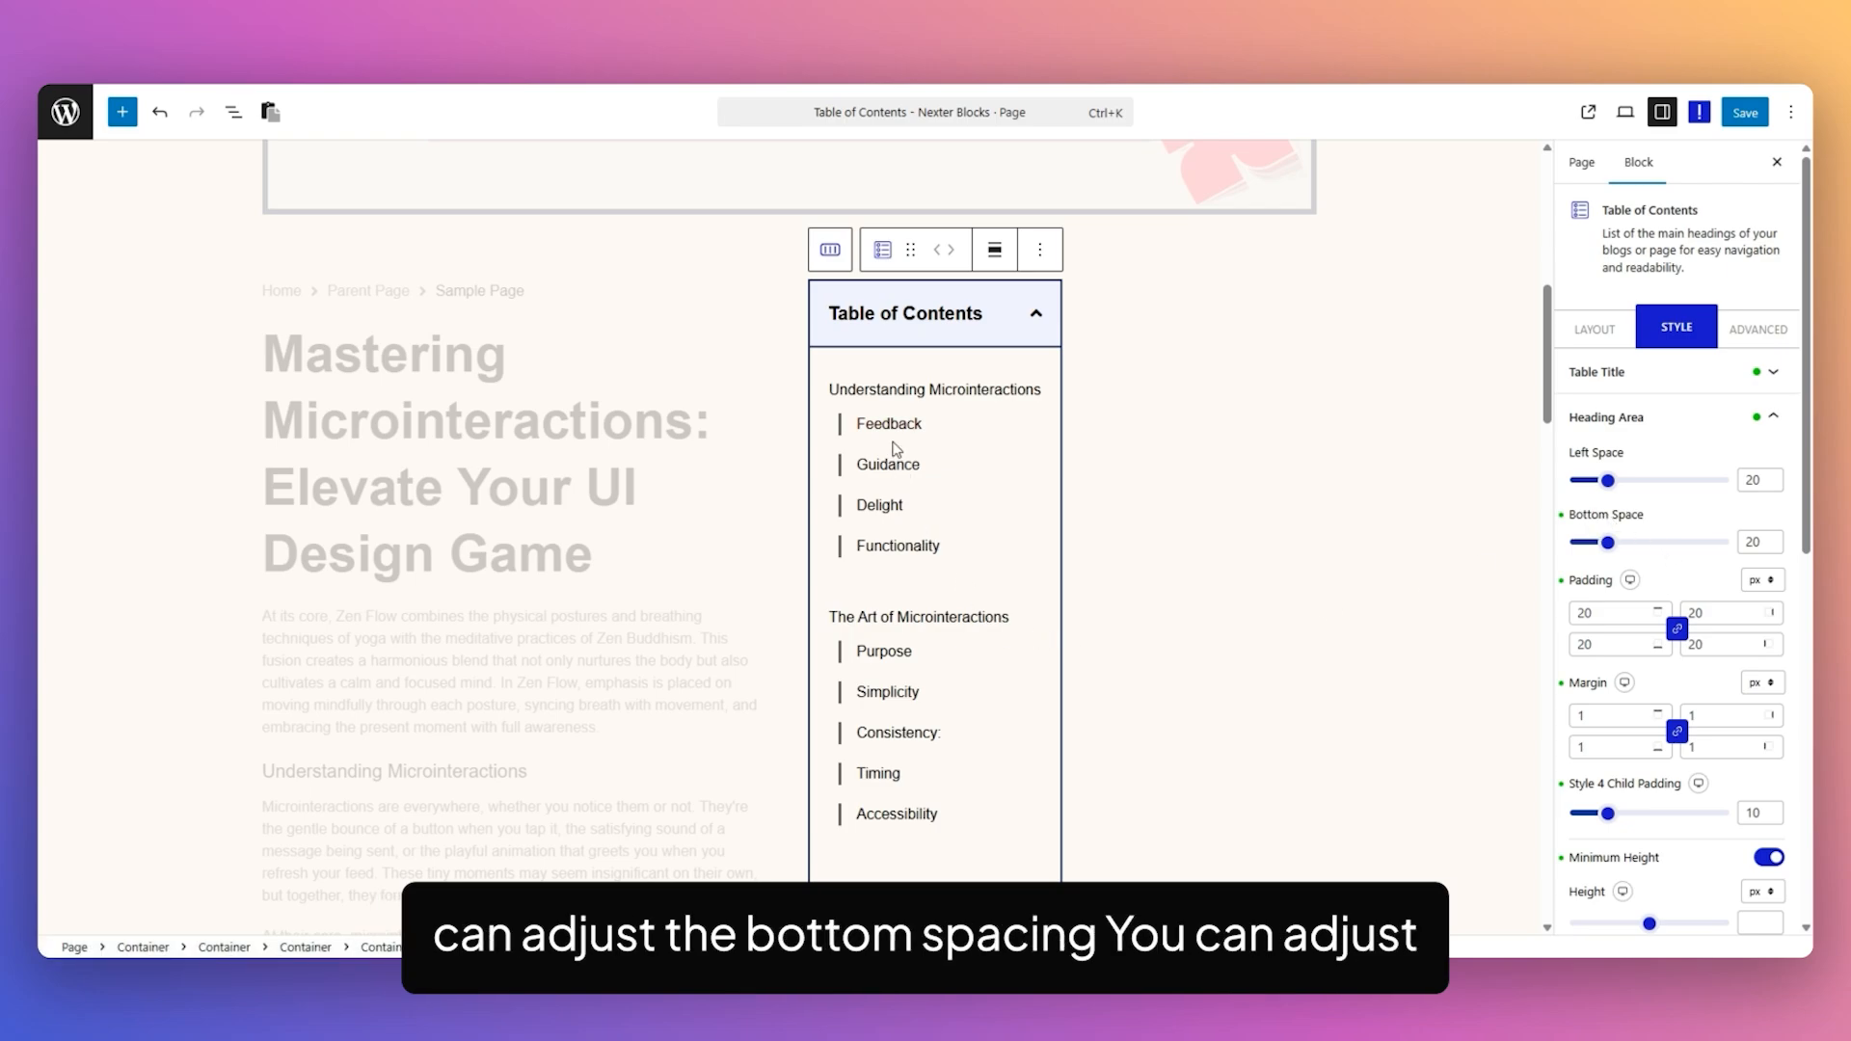
{"action": "scroll", "coordinate": [1670, 593], "scroll_direction": "down", "scroll_amount": 1}
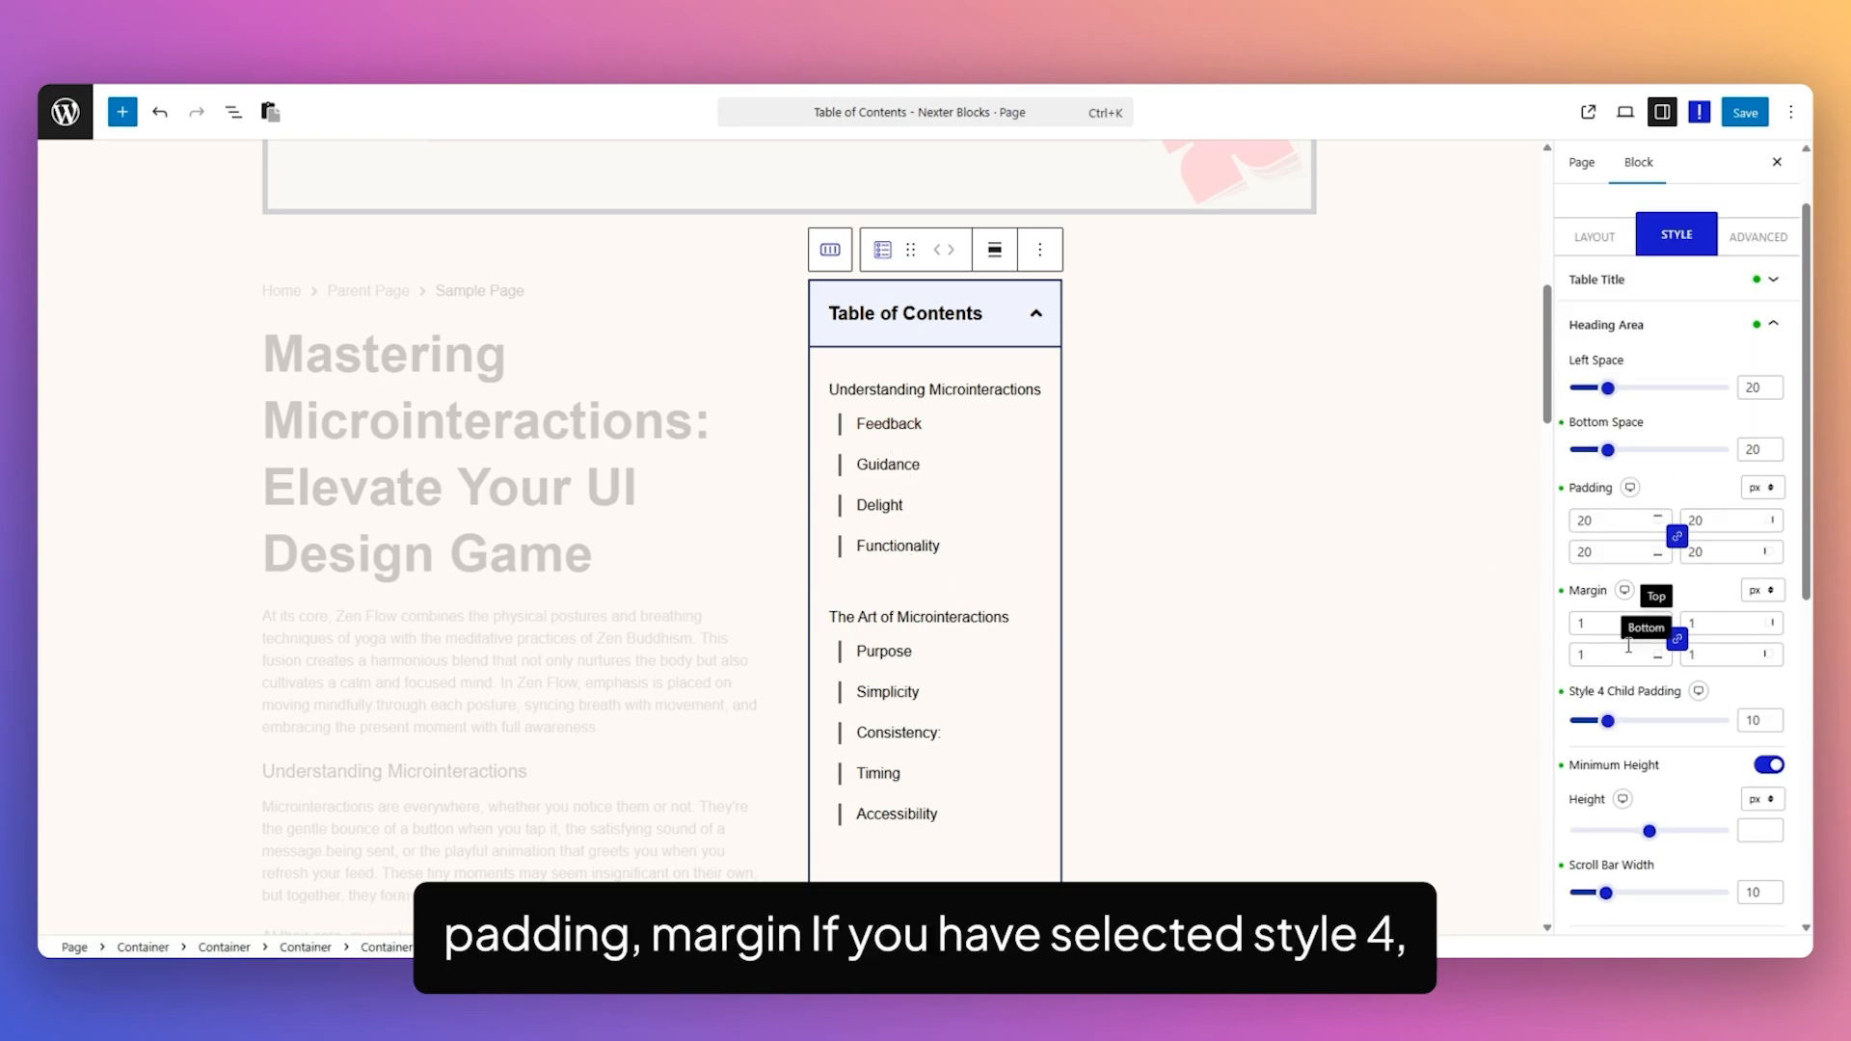
{"action": "scroll", "coordinate": [1808, 617], "scroll_direction": "down", "scroll_amount": 2}
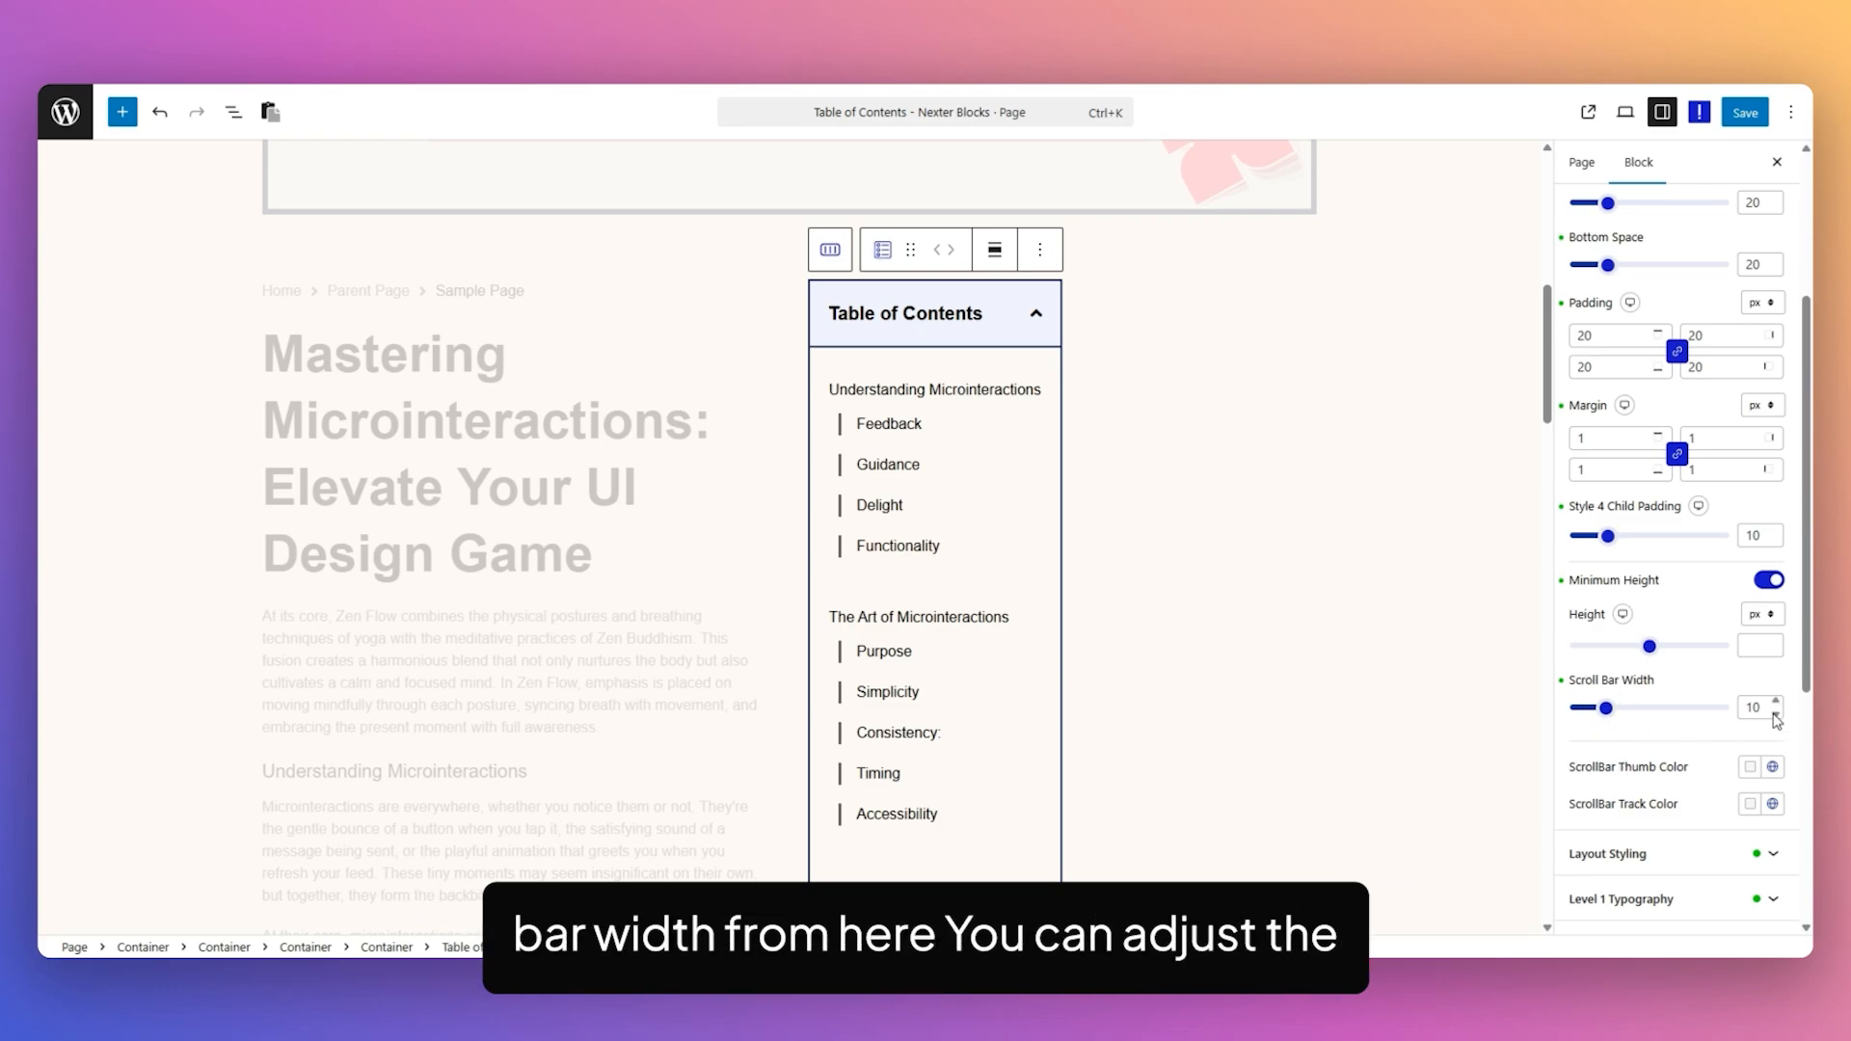
{"action": "scroll", "coordinate": [1605, 605], "scroll_direction": "down", "scroll_amount": 2}
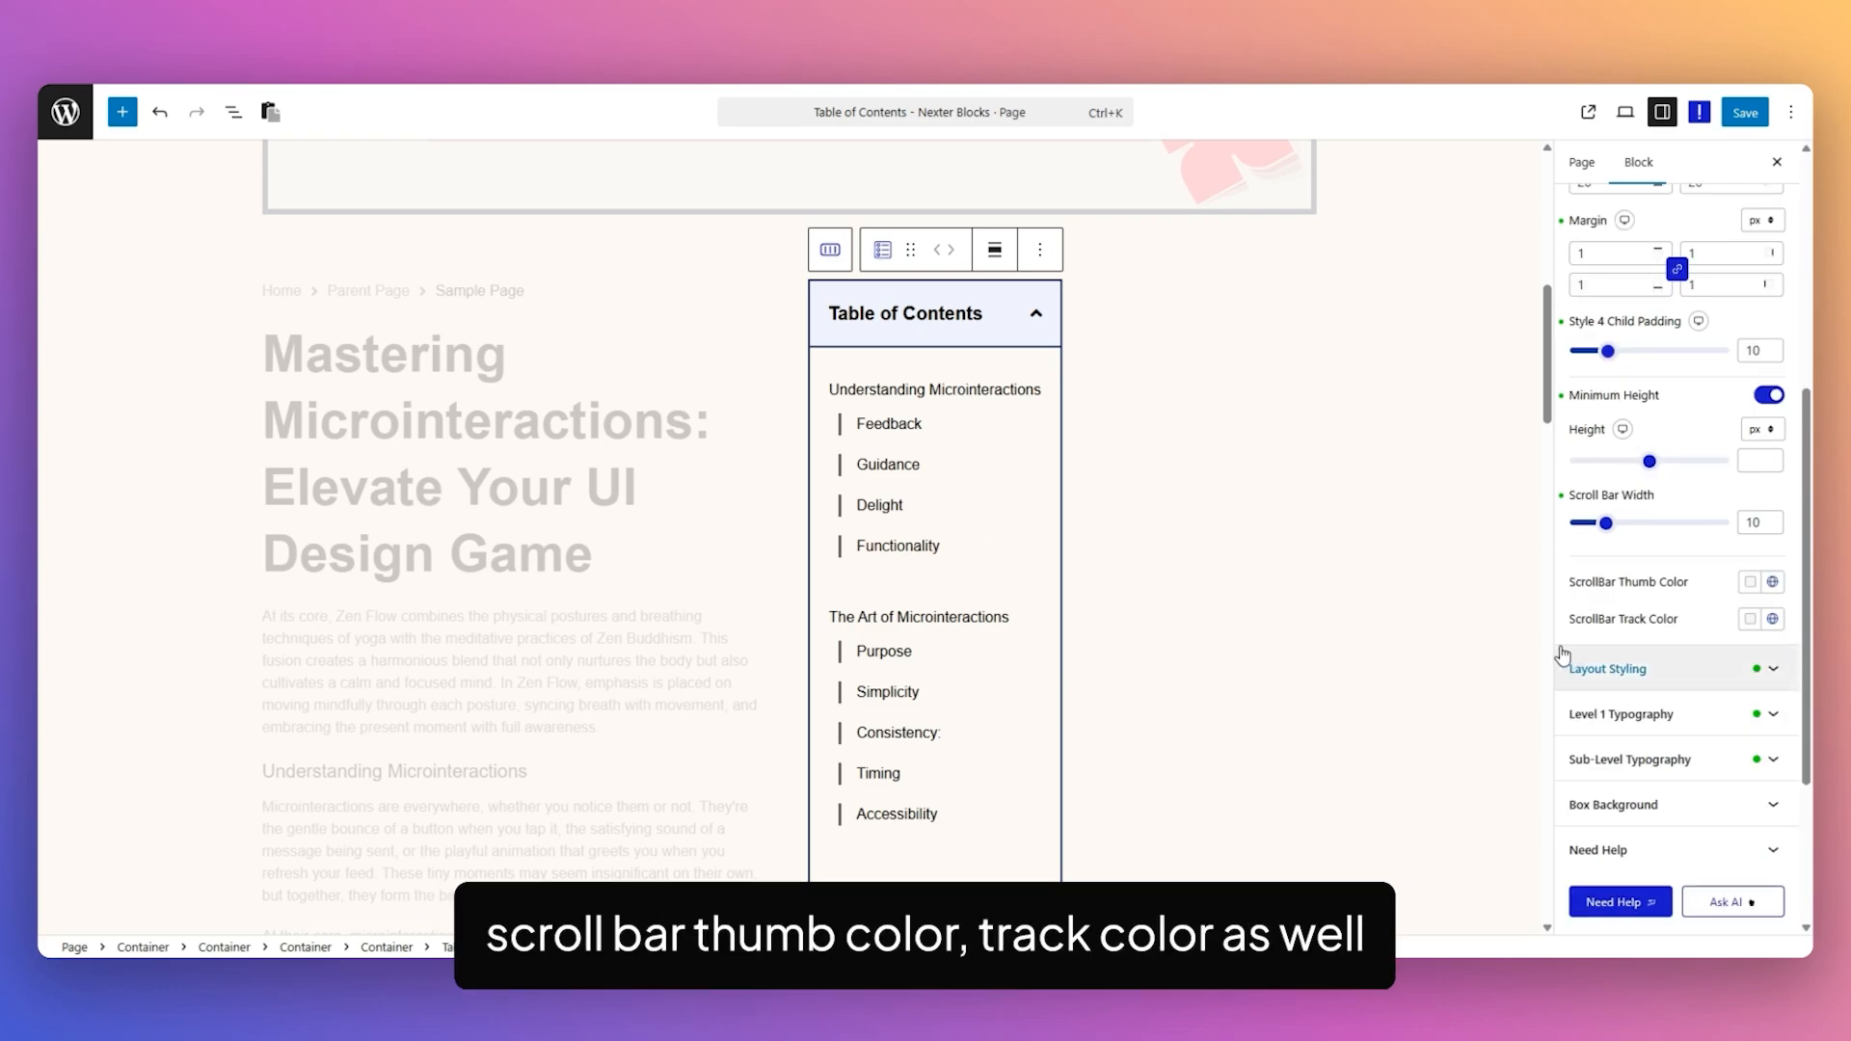
- Examine the Layout Styling line options and the Level 1 and Sub-Level Typography settings, including the Level 1 active state
{"action": "left_click", "coordinate": [1682, 669]}
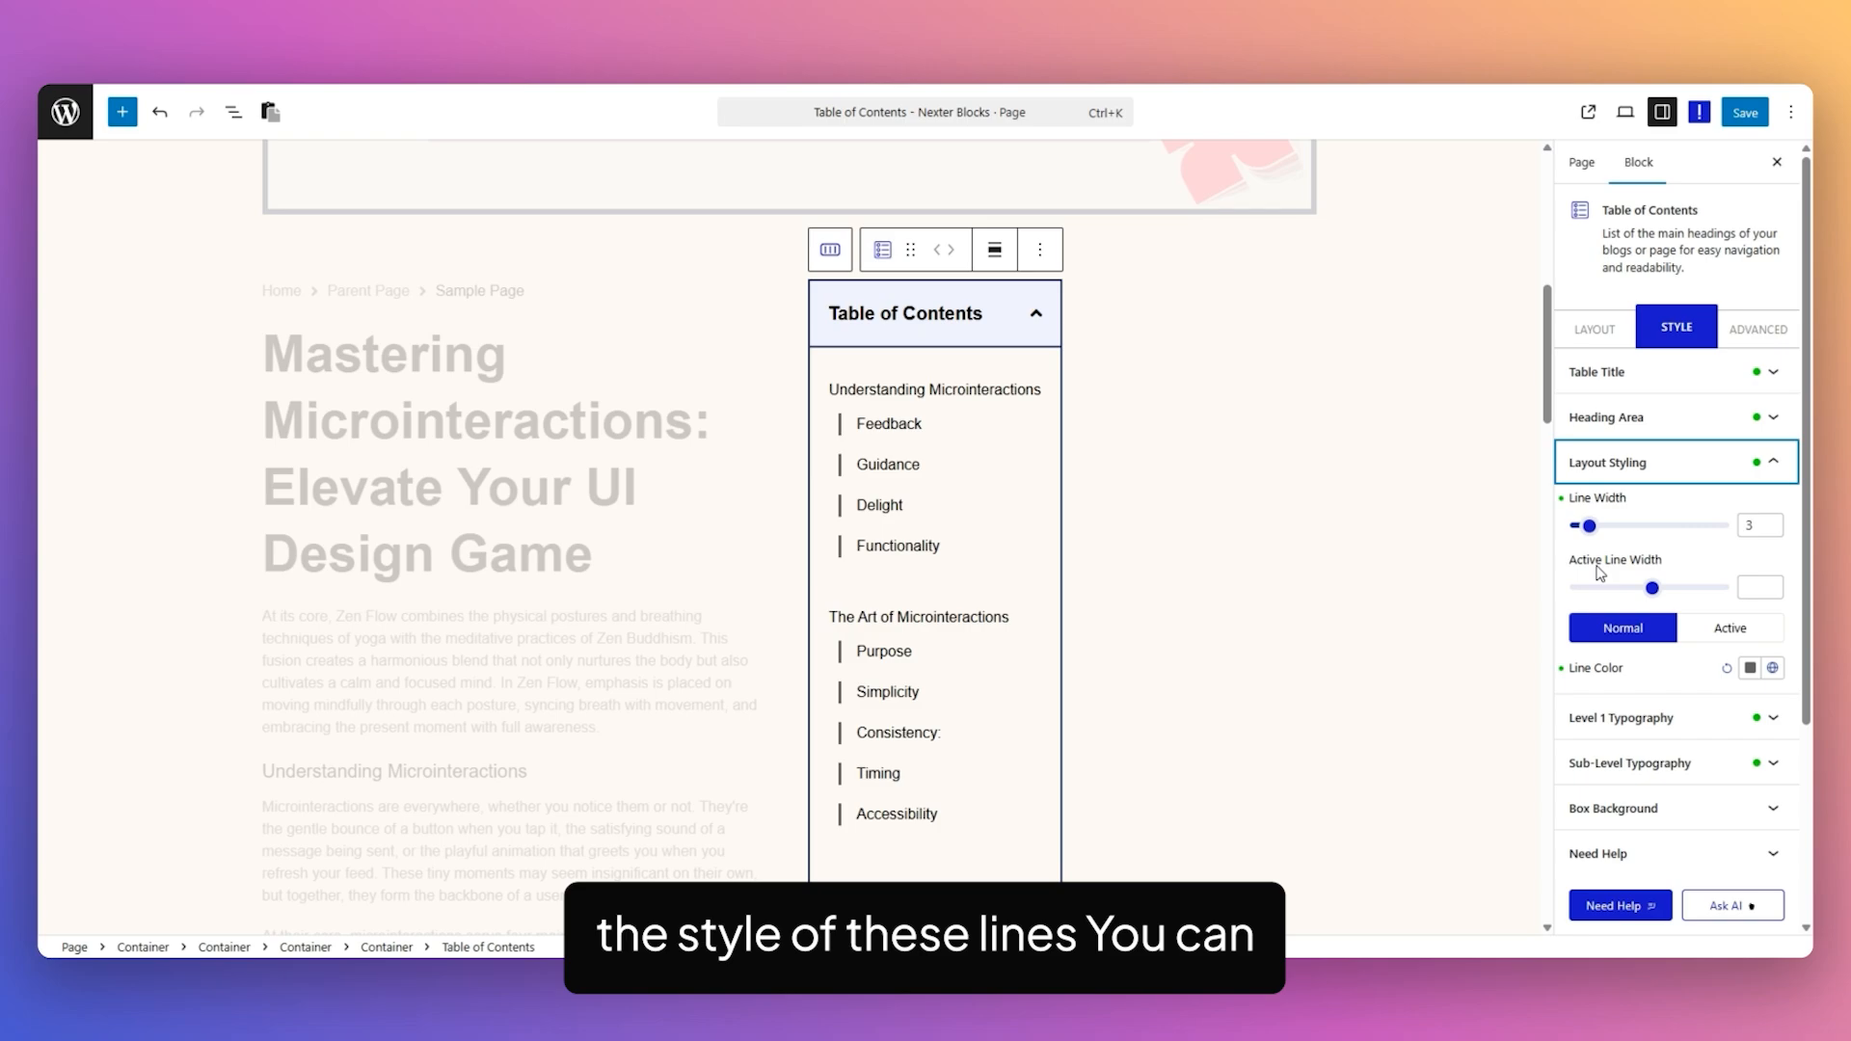
{"action": "scroll", "coordinate": [1726, 661], "scroll_direction": "down", "scroll_amount": 1}
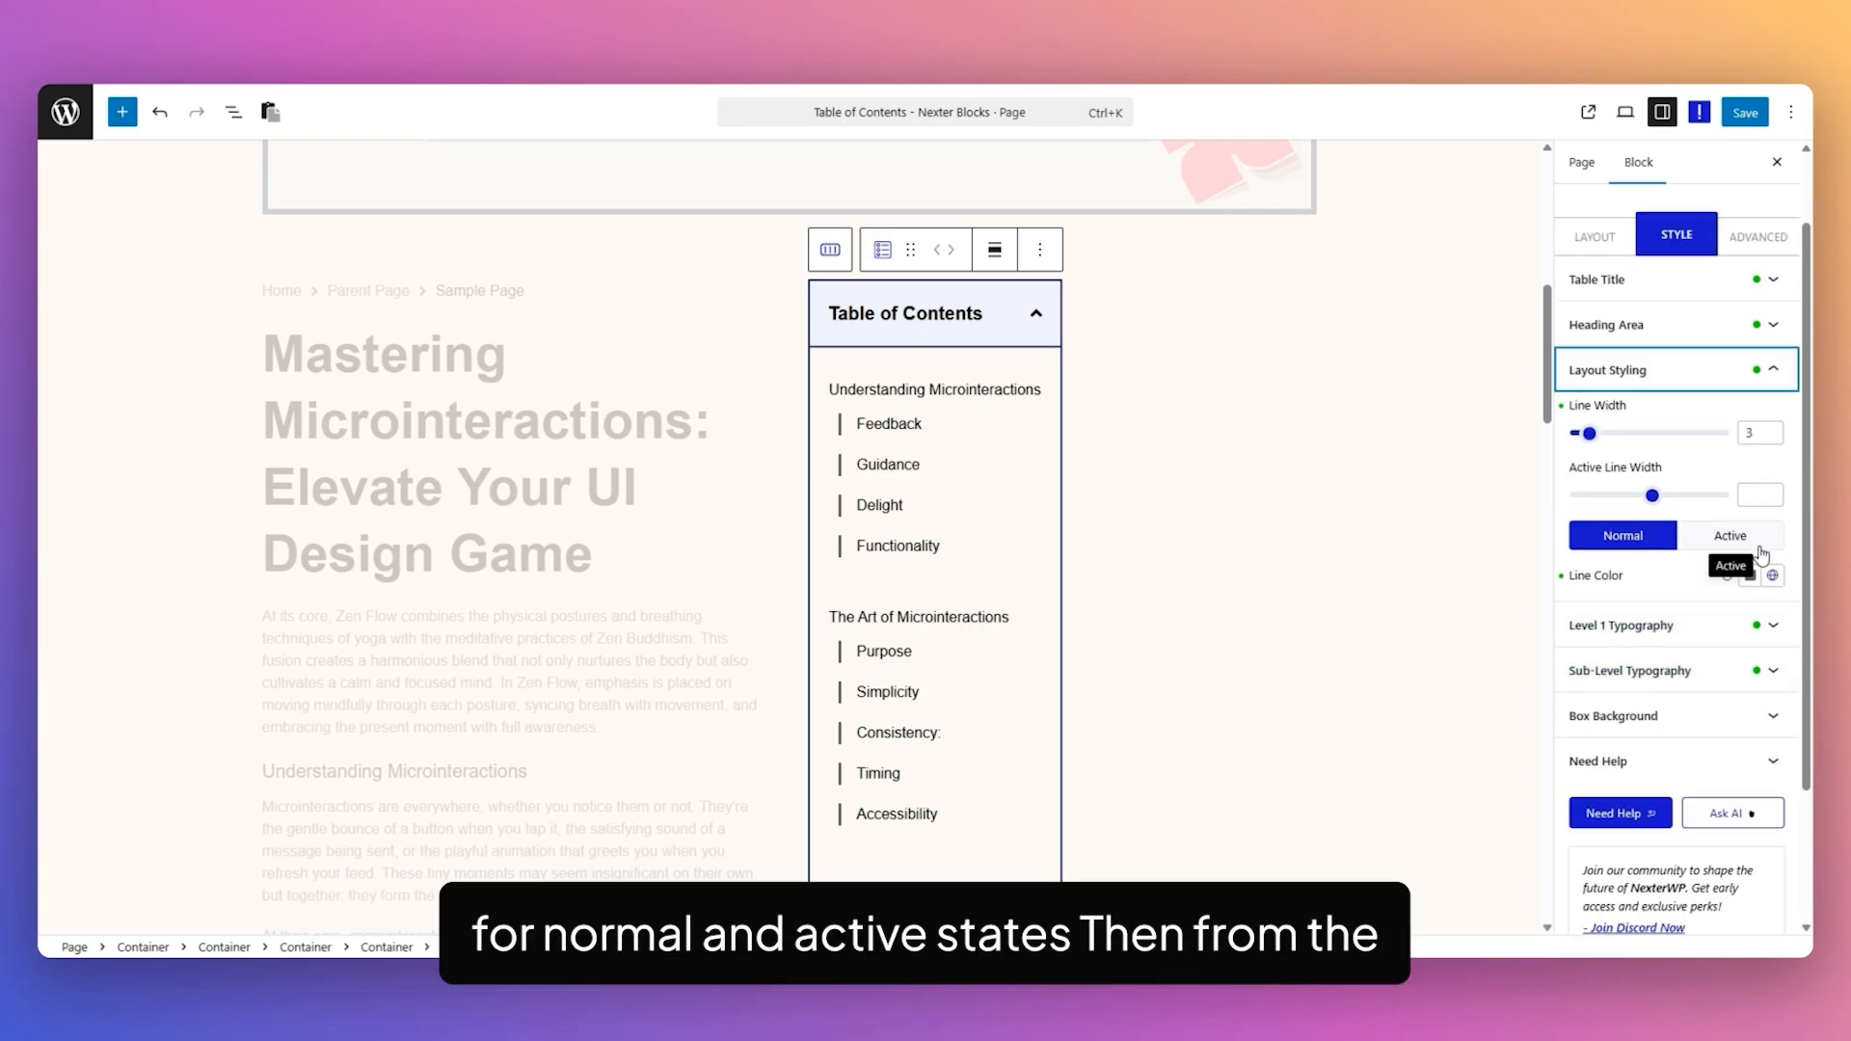
{"action": "left_click", "coordinate": [1682, 627]}
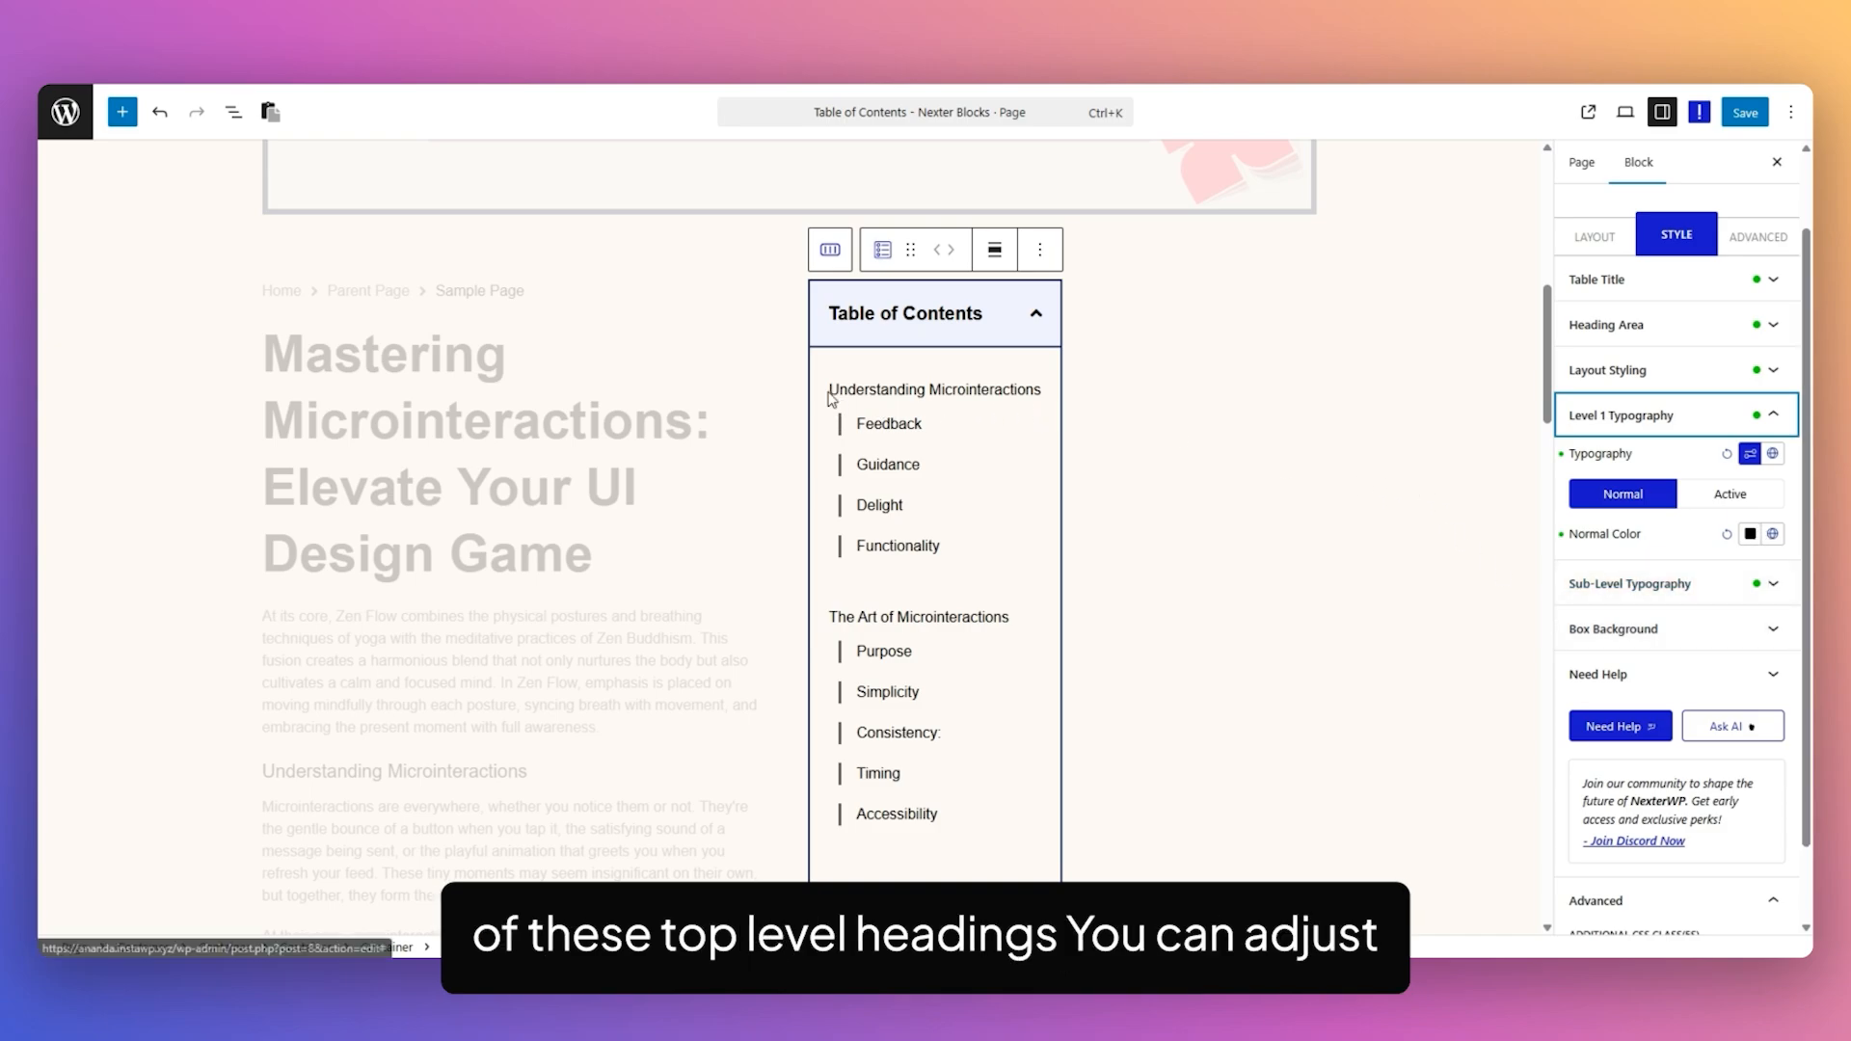
{"action": "left_click", "coordinate": [1733, 496]}
{"action": "left_click", "coordinate": [1629, 494]}
{"action": "left_click", "coordinate": [1629, 586]}
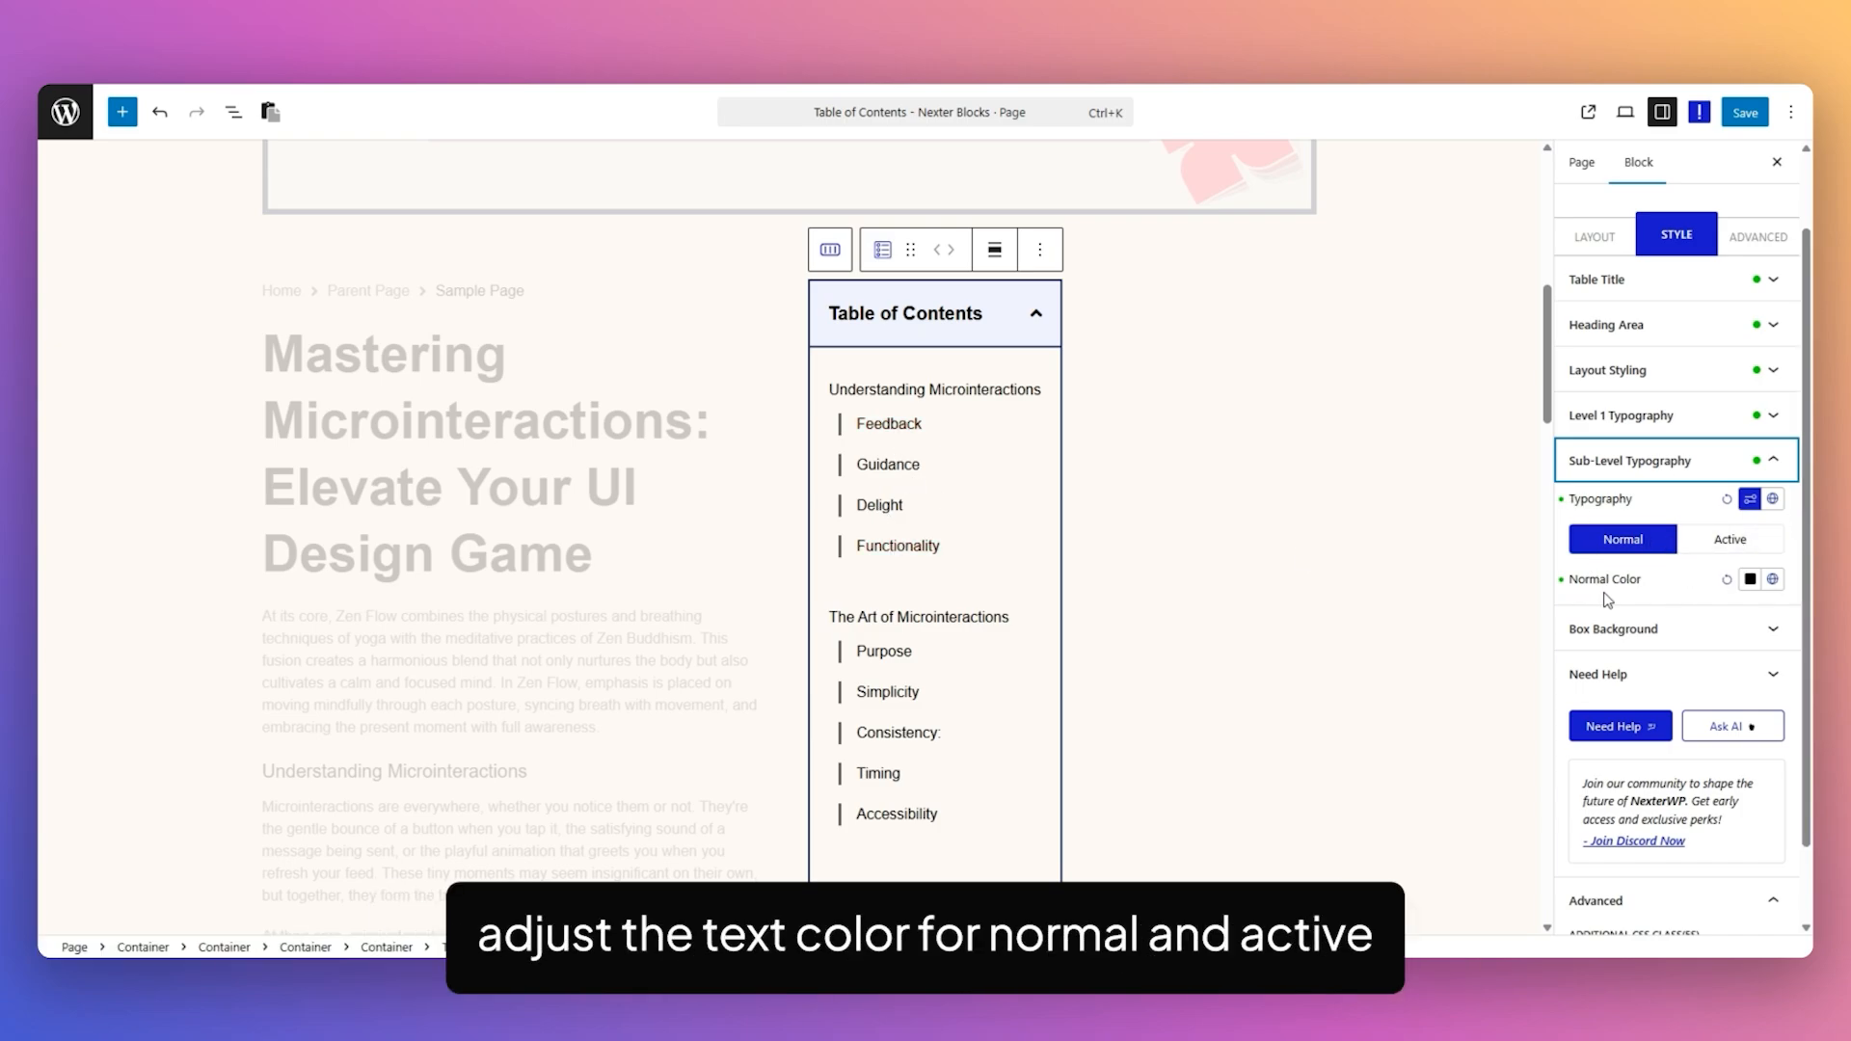
- Examine the Box Background options for padding, border, border radius, background and box shadow
{"action": "left_click", "coordinate": [1692, 629]}
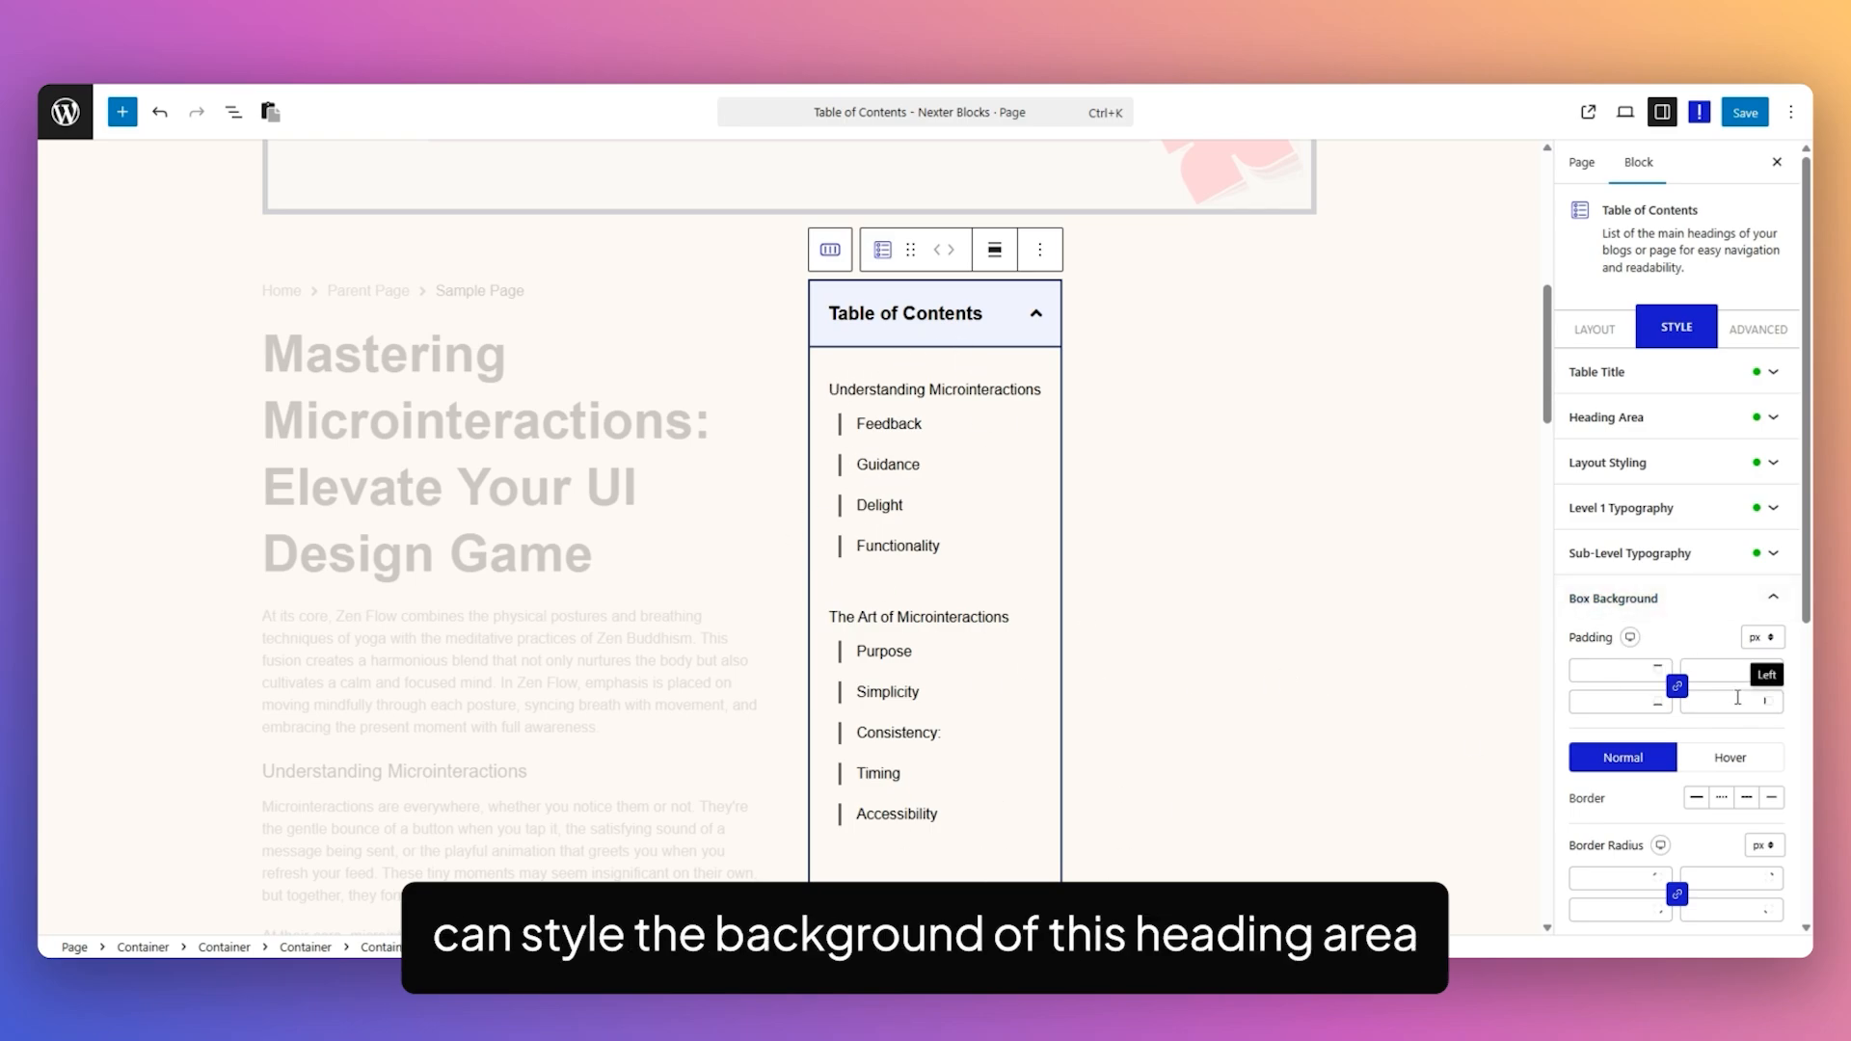
{"action": "scroll", "coordinate": [1647, 624], "scroll_direction": "down", "scroll_amount": 2}
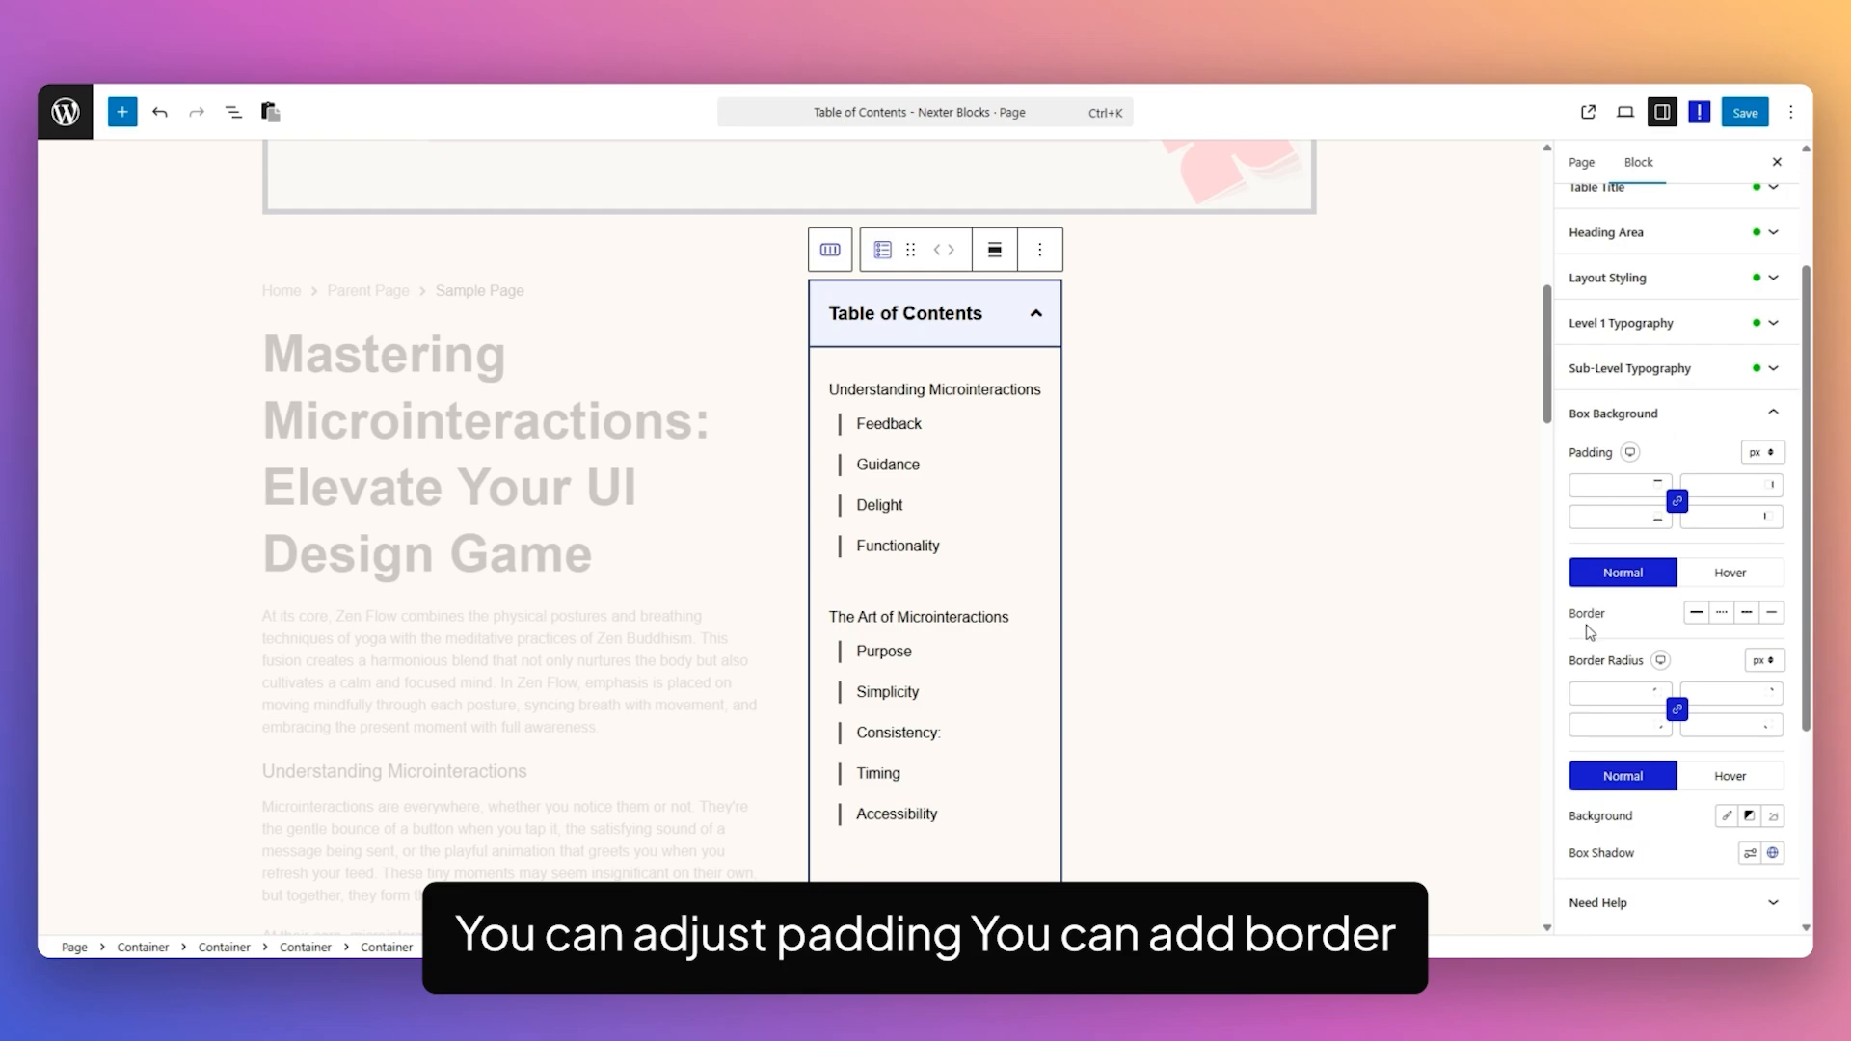
{"action": "scroll", "coordinate": [1735, 588], "scroll_direction": "down", "scroll_amount": 2}
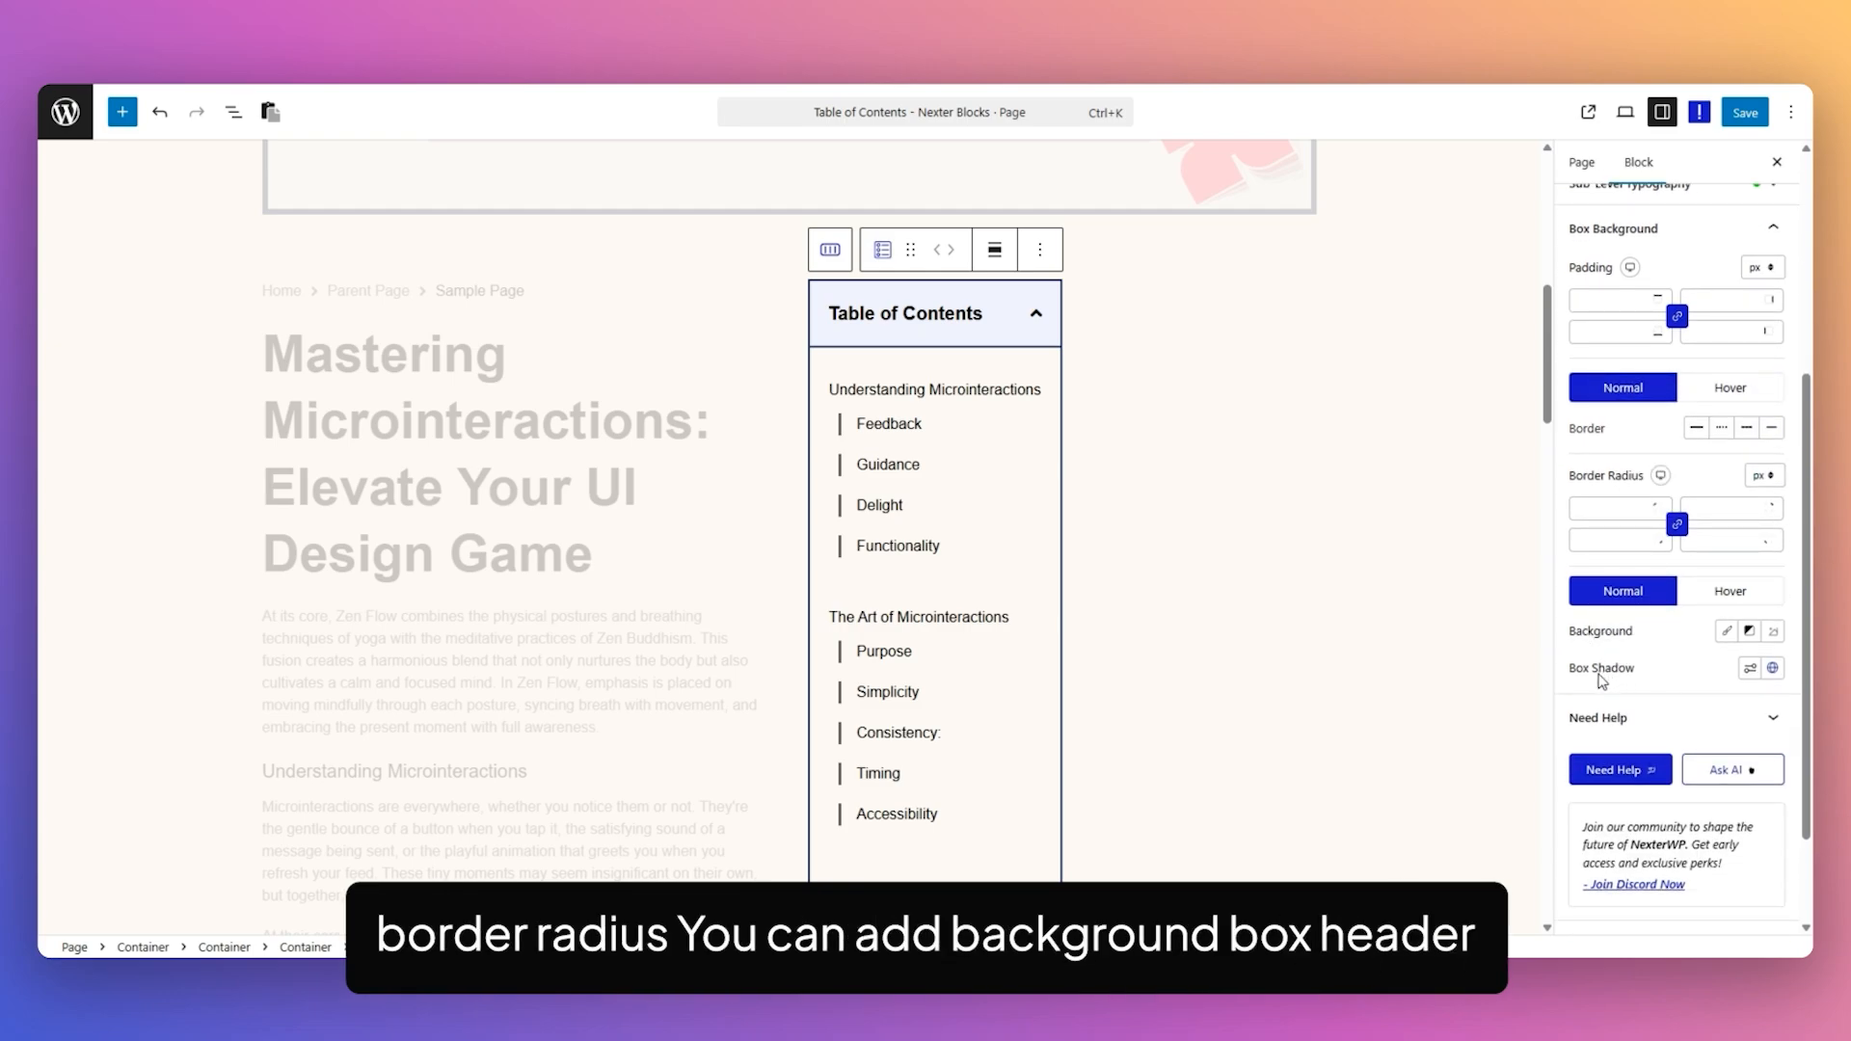
{"action": "scroll", "coordinate": [1736, 598], "scroll_direction": "down", "scroll_amount": 1}
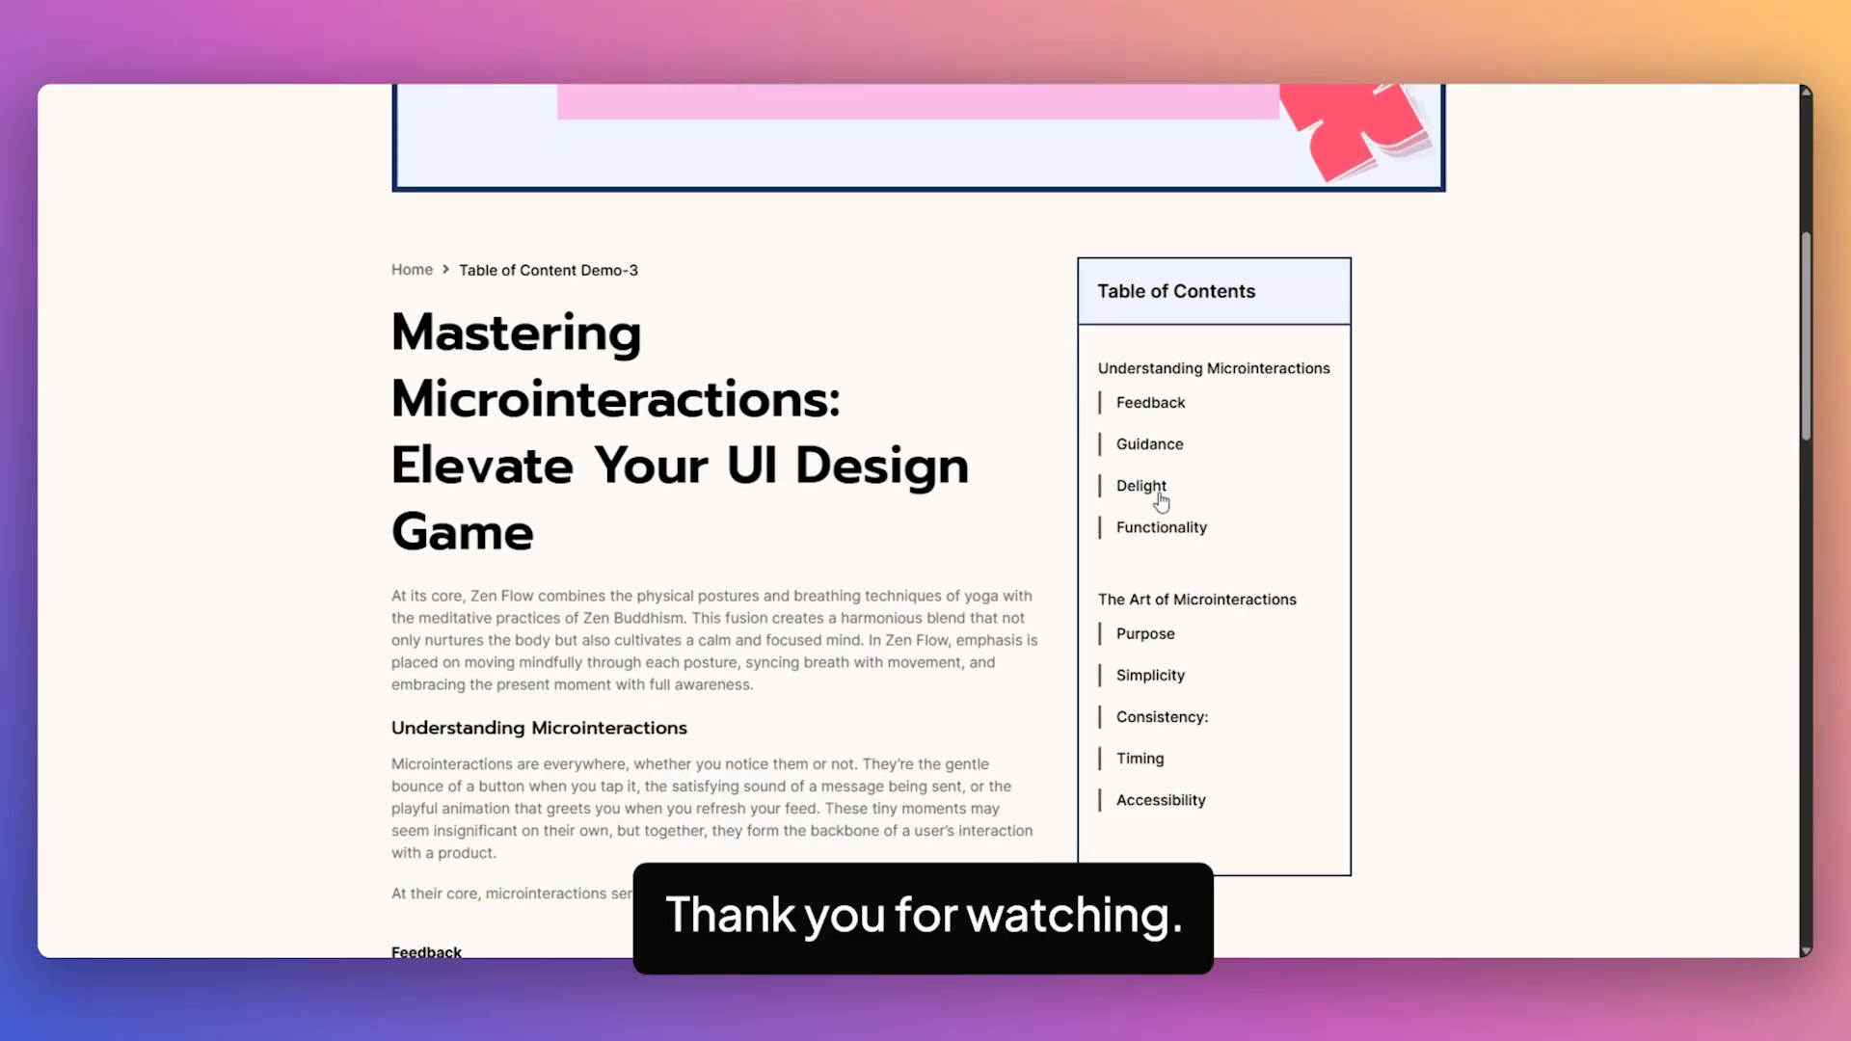
- Switch to the Table of Content Demo-3 page and try its Table of Contents links, including Simplicity
{"action": "scroll", "coordinate": [1157, 453], "scroll_direction": "down", "scroll_amount": 1}
{"action": "left_click", "coordinate": [1140, 395]}
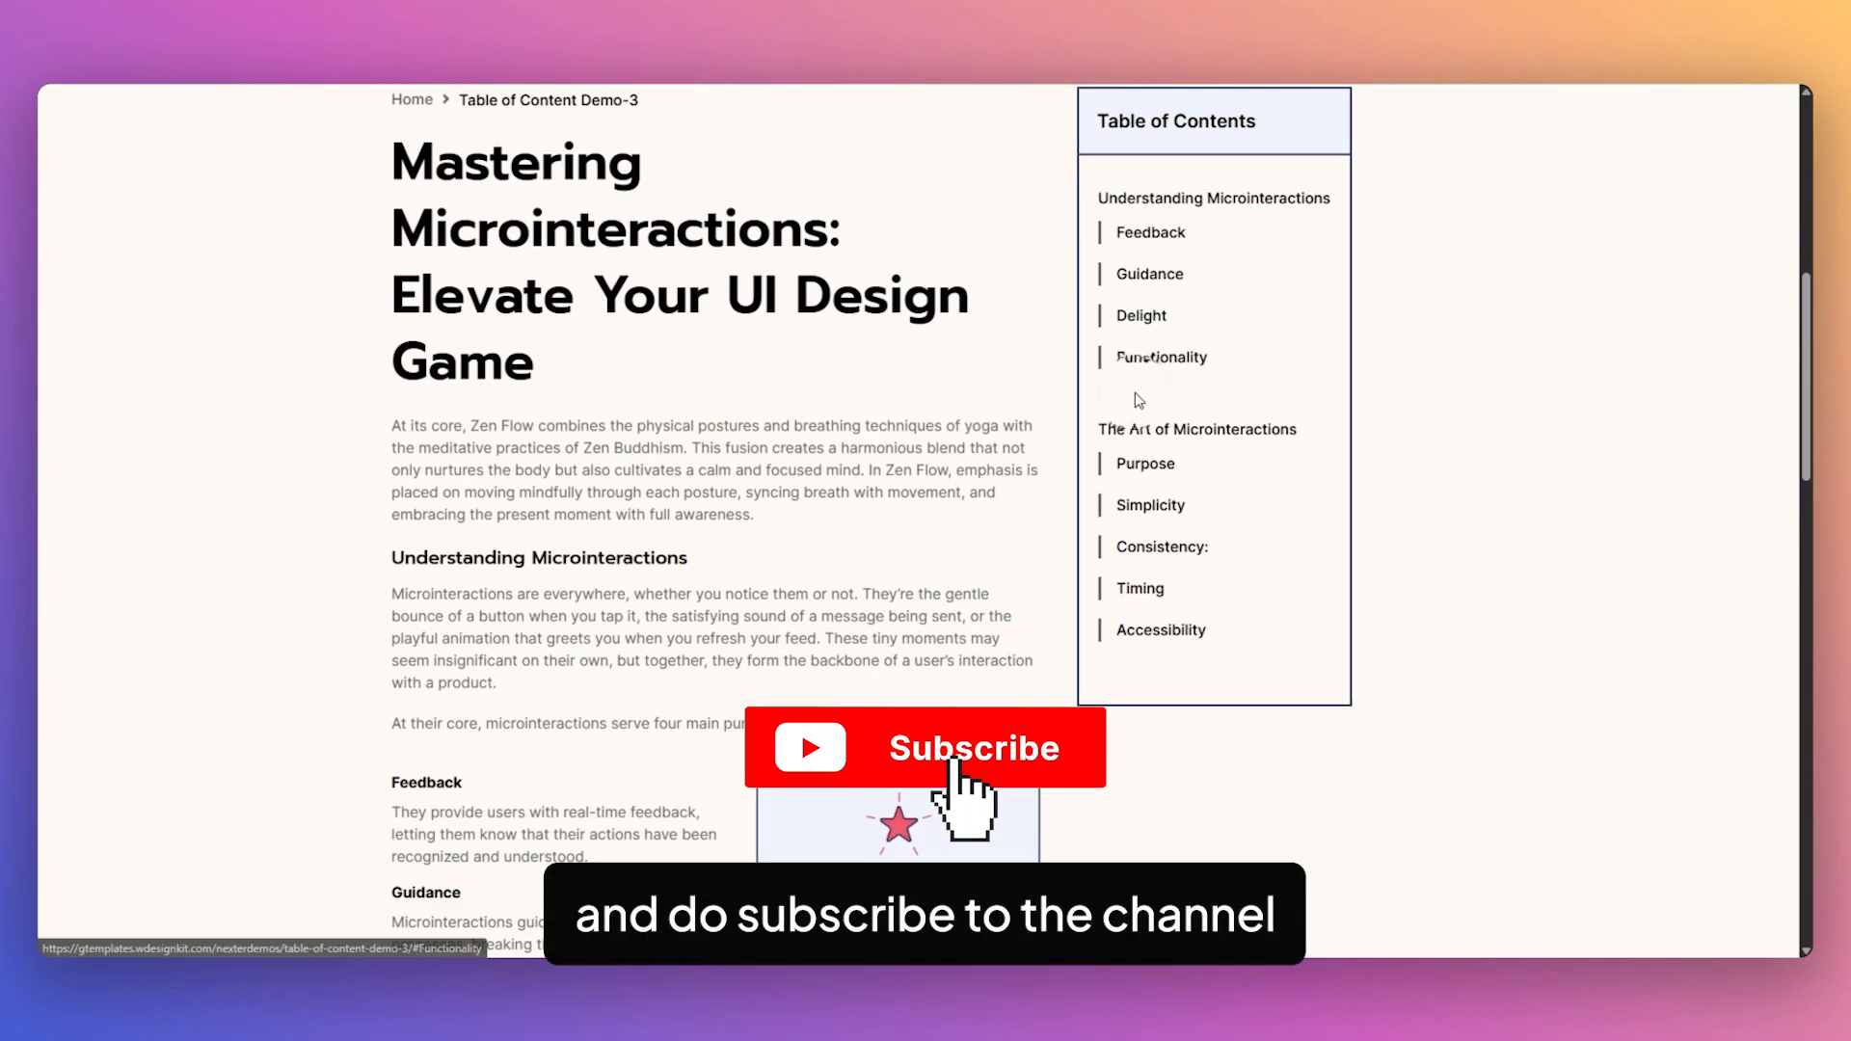
{"action": "left_click", "coordinate": [1150, 503]}
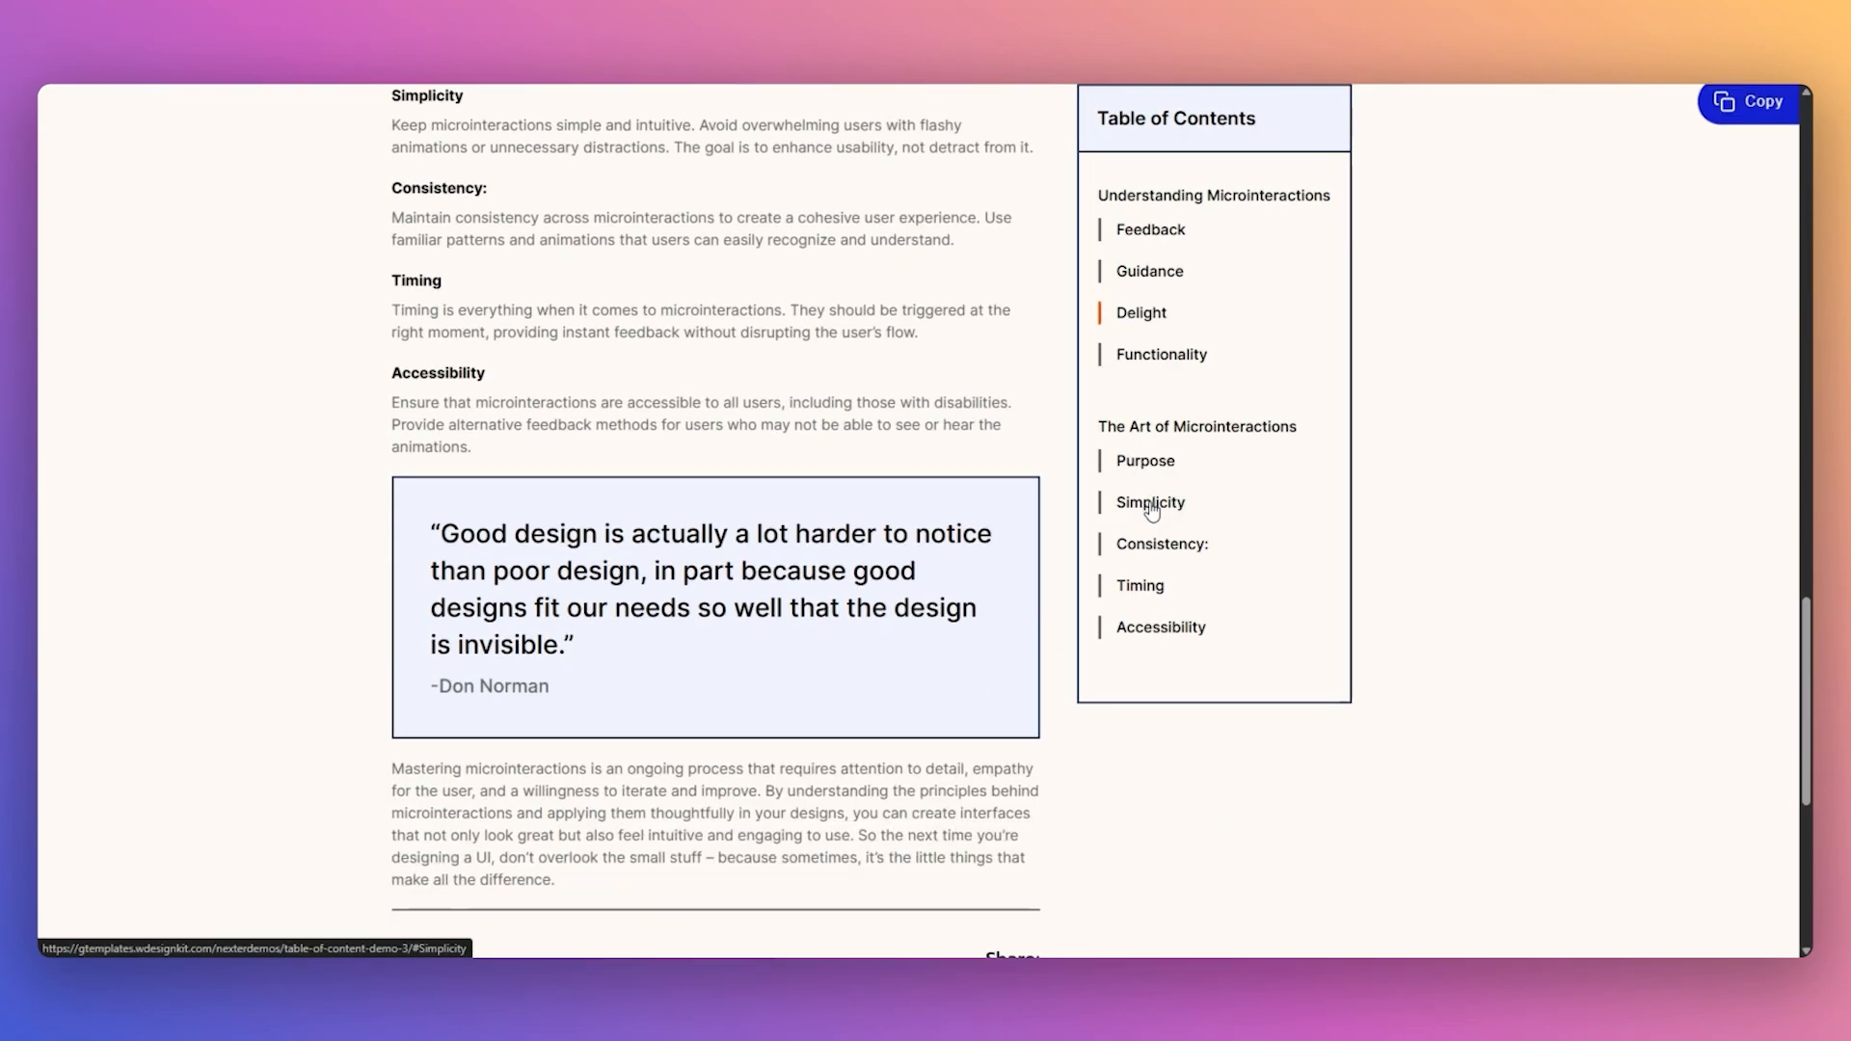